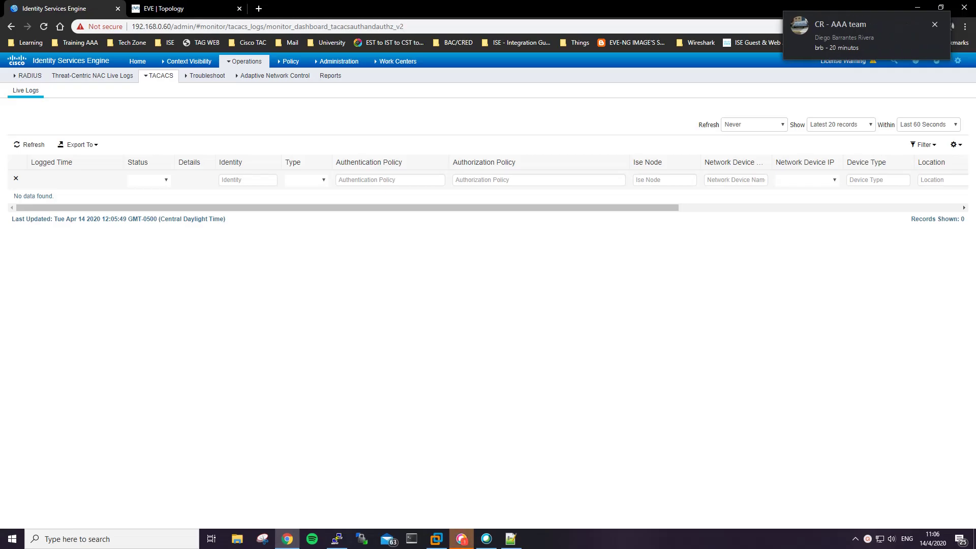
# Step: Check the ISE server information for its version and patch level, and close it
pyautogui.click(958, 61)
pyautogui.click(933, 24)
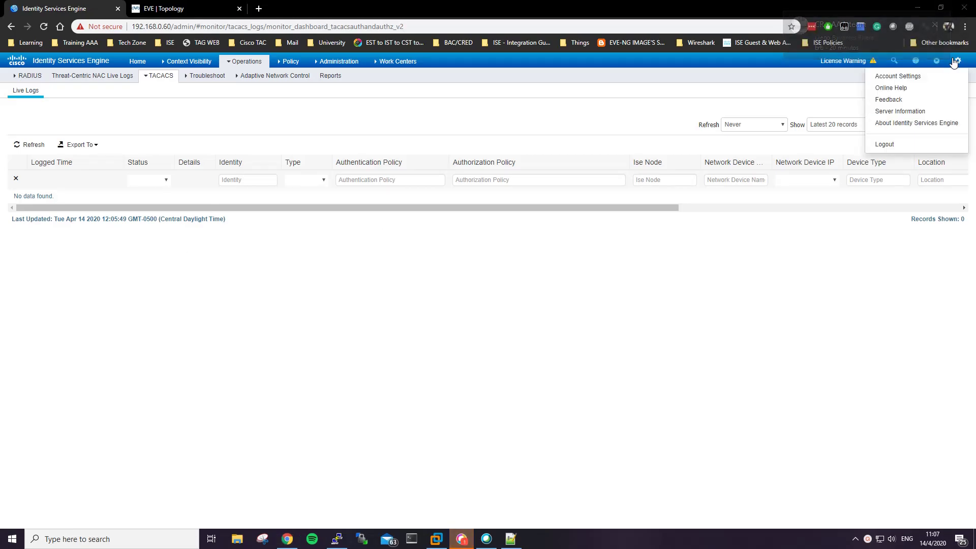
pyautogui.click(917, 116)
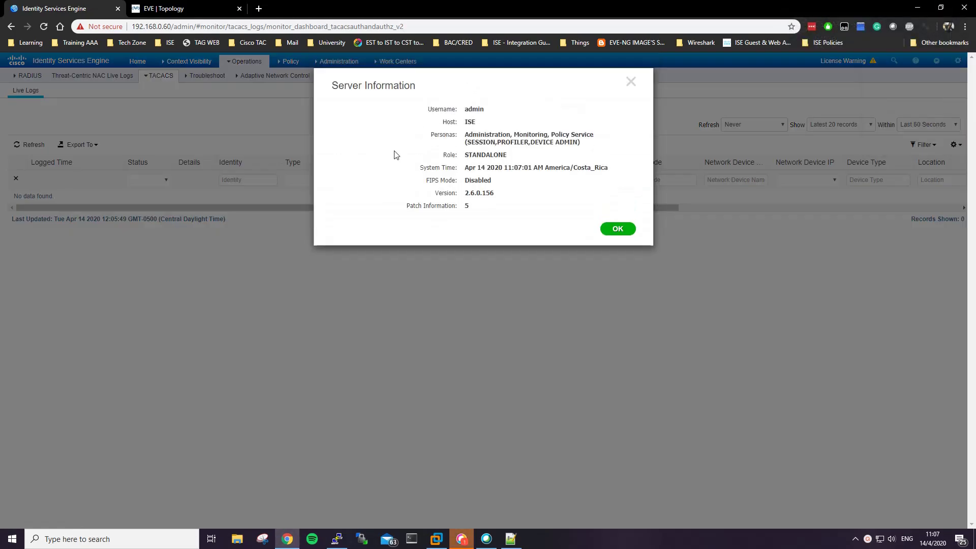
pyautogui.moveTo(470, 209); pyautogui.dragTo(404, 207)
pyautogui.click(457, 204)
pyautogui.click(613, 230)
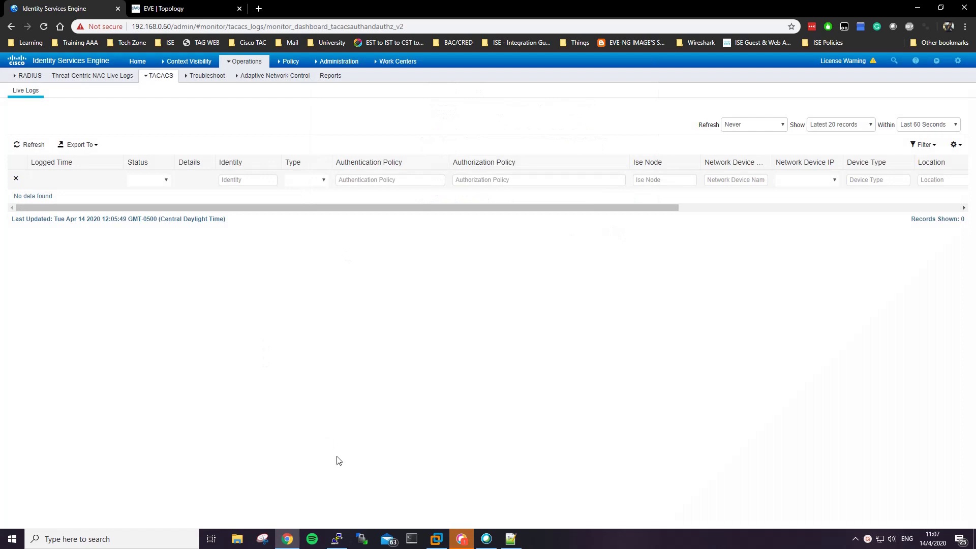
# Step: Switch to the Switch console in PuTTY and display the AAA configuration with "show running-config aaa"
pyautogui.click(336, 538)
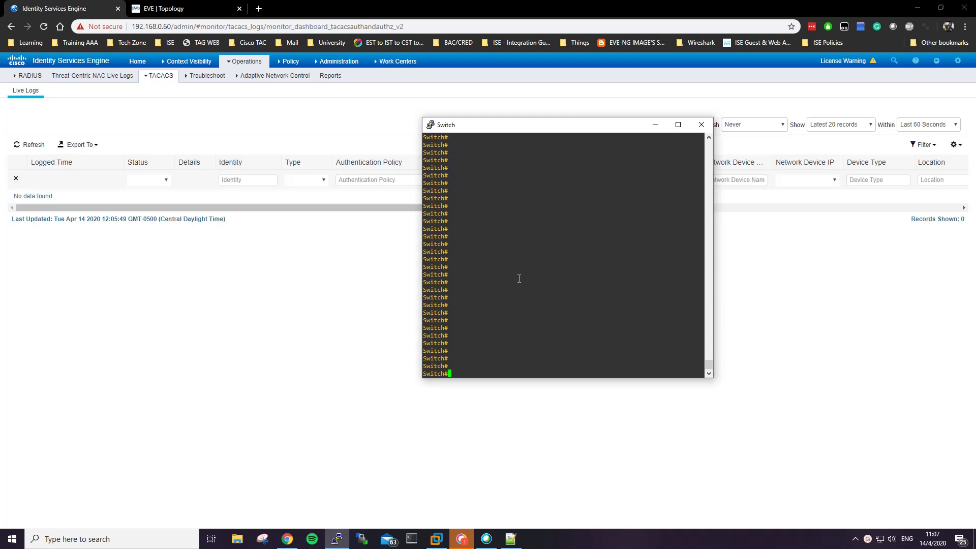
pyautogui.write('sh')
pyautogui.press('Tab')
pyautogui.write('run')
pyautogui.press('Tab')
pyautogui.write('aaa')
pyautogui.press('Return')
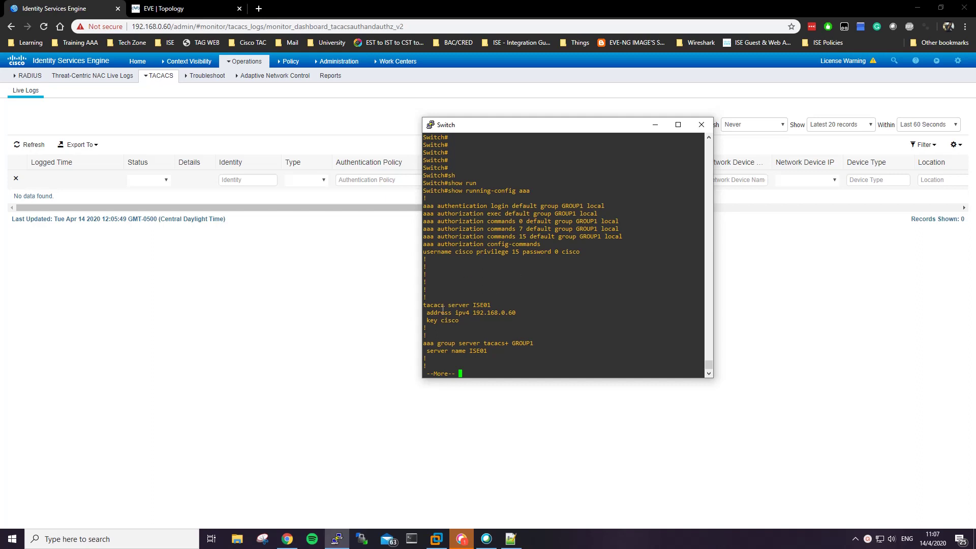
# Step: Examine the TACACS server ISE01 definition, including its IPv4 address and shared key
pyautogui.moveTo(422, 305); pyautogui.dragTo(442, 321)
pyautogui.click(492, 305)
pyautogui.click(510, 311)
pyautogui.click(468, 320)
pyautogui.click(444, 320)
pyautogui.doubleClick(449, 320)
pyautogui.click(479, 302)
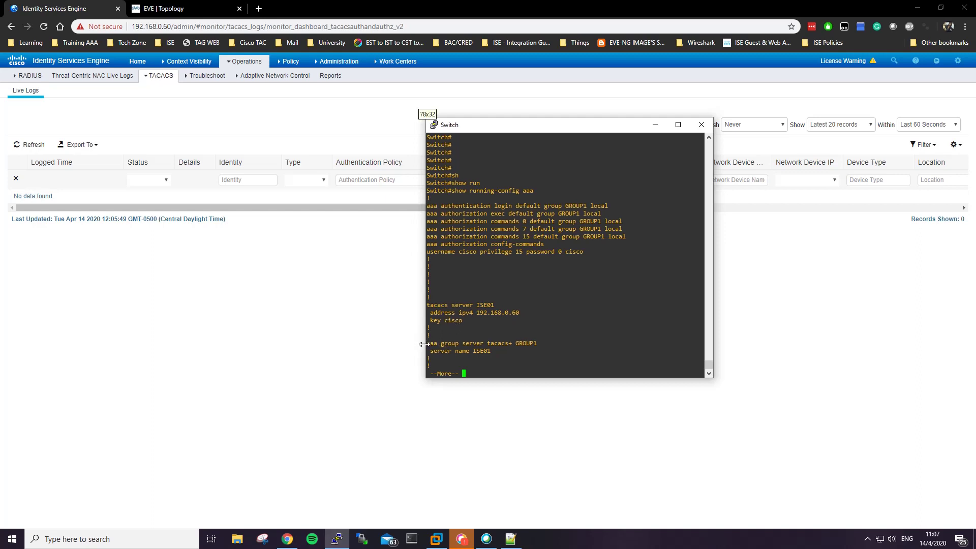
# Step: Examine the TACACS+ server group GROUP1 and its ISE01 server entry
pyautogui.moveTo(482, 343); pyautogui.dragTo(510, 343)
pyautogui.doubleClick(529, 344)
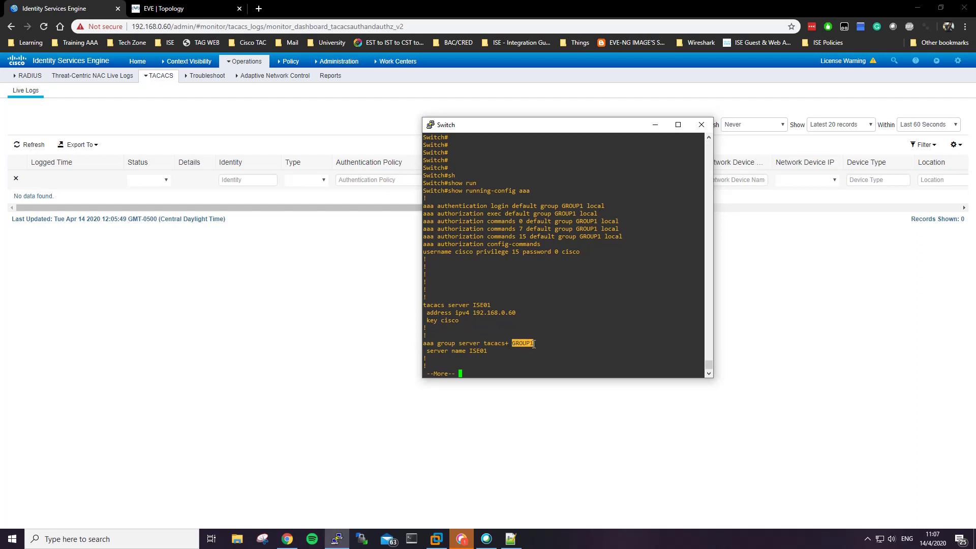
pyautogui.click(510, 337)
pyautogui.moveTo(427, 350); pyautogui.dragTo(482, 351)
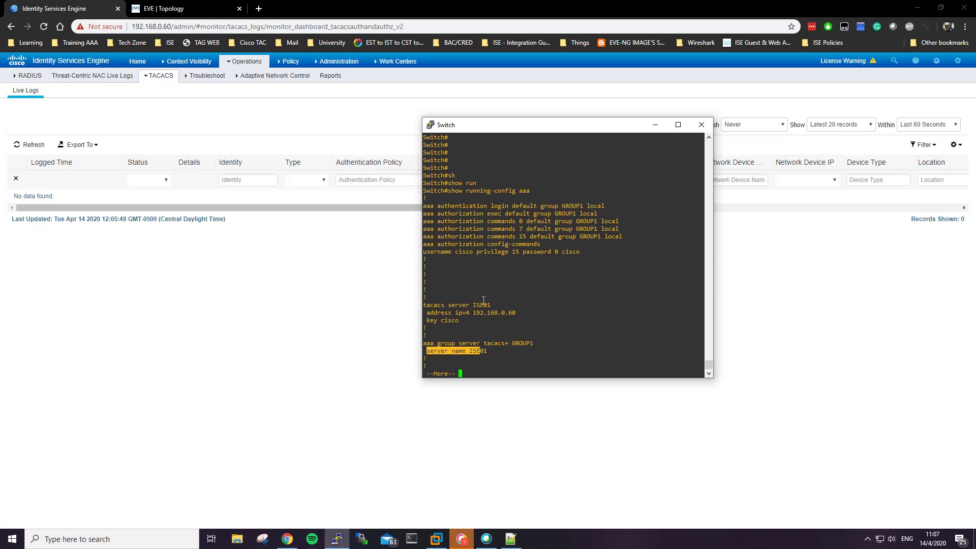
pyautogui.click(490, 306)
# Step: Review the AAA login authentication line, its GROUP1 reference and its local fallback, and shift the console window slightly
pyautogui.moveTo(579, 256); pyautogui.dragTo(582, 209)
pyautogui.click(425, 208)
pyautogui.click(528, 202)
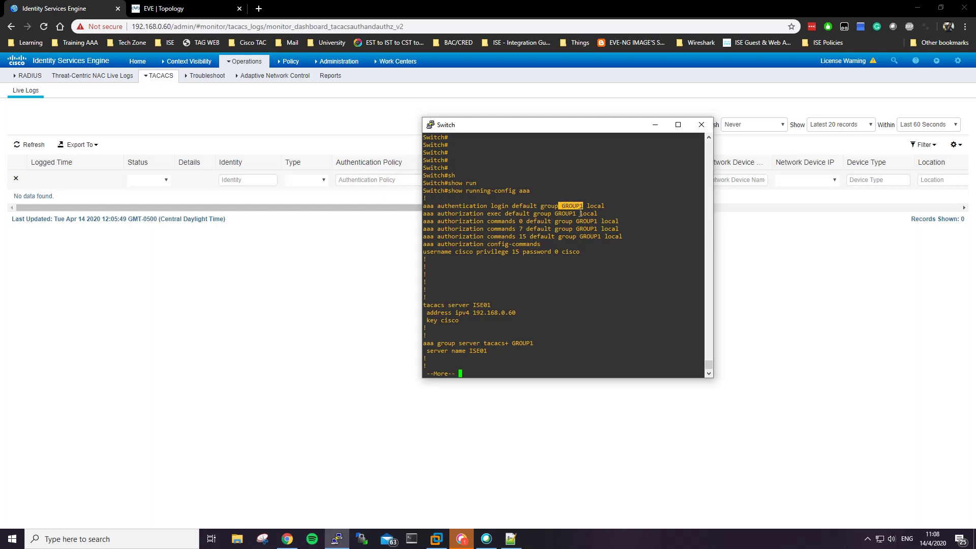
pyautogui.moveTo(512, 343); pyautogui.dragTo(554, 344)
pyautogui.click(546, 329)
pyautogui.moveTo(588, 204); pyautogui.dragTo(704, 207)
pyautogui.moveTo(549, 129); pyautogui.dragTo(535, 114)
pyautogui.moveTo(568, 192); pyautogui.dragTo(571, 197)
pyautogui.click(571, 190)
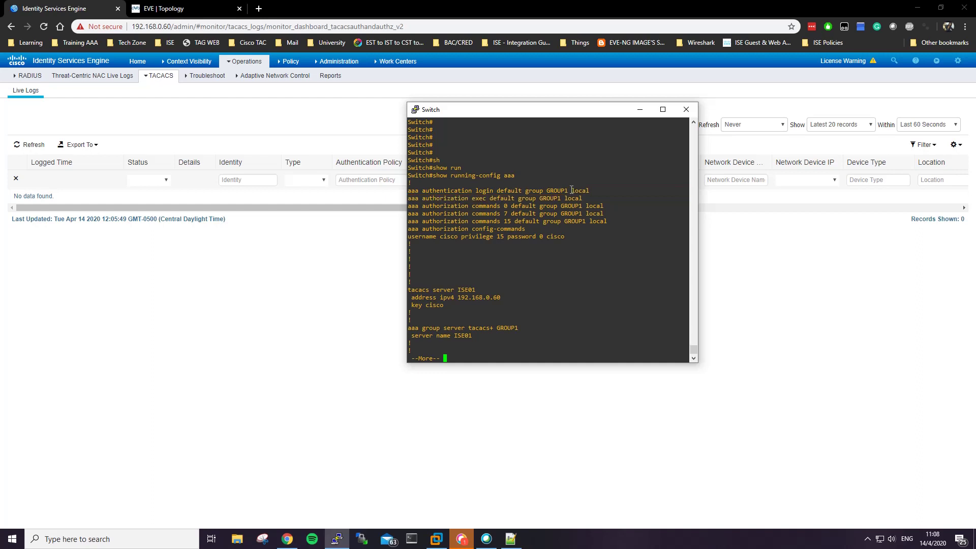
# Step: Review the AAA exec, command-level and config-commands authorization lines in the switch output
pyautogui.moveTo(426, 198); pyautogui.dragTo(486, 199)
pyautogui.click(472, 199)
pyautogui.click(484, 198)
pyautogui.moveTo(561, 198); pyautogui.dragTo(583, 199)
pyautogui.click(584, 199)
pyautogui.moveTo(408, 206)
pyautogui.mouseDown()
pyautogui.moveTo(452, 221)
pyautogui.moveTo(610, 221)
pyautogui.moveTo(409, 206)
pyautogui.mouseUp()
pyautogui.click(501, 207)
pyautogui.moveTo(534, 228); pyautogui.dragTo(411, 232)
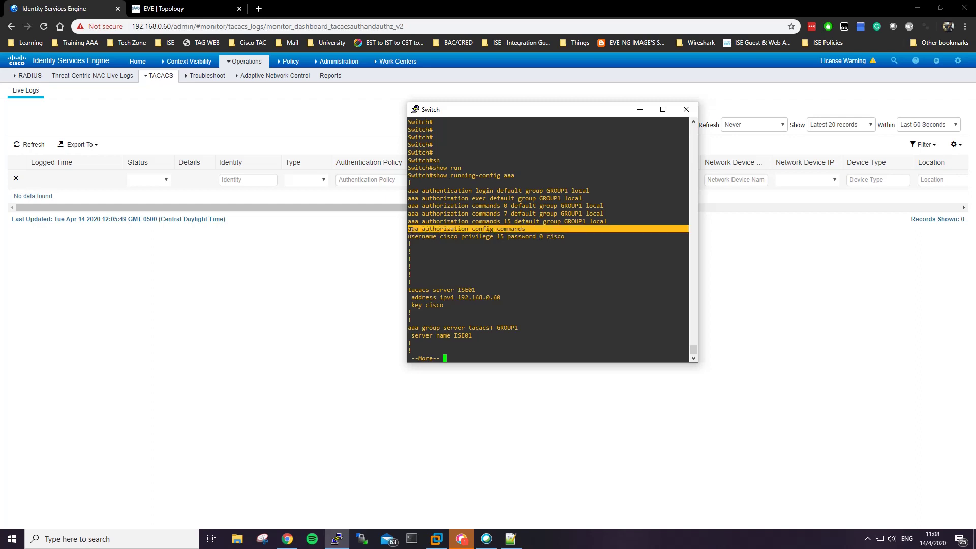
pyautogui.click(489, 230)
pyautogui.moveTo(525, 228); pyautogui.dragTo(483, 229)
pyautogui.click(494, 230)
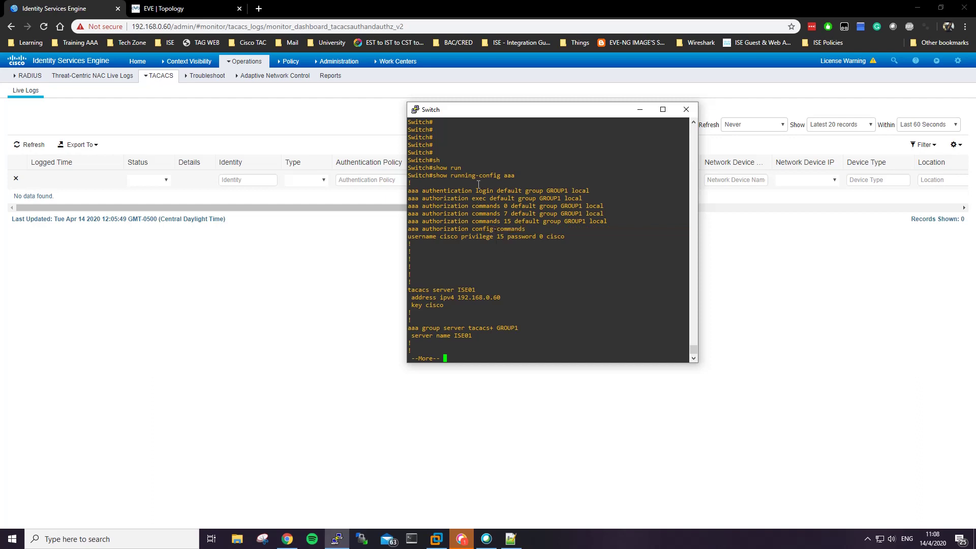
pyautogui.moveTo(413, 195); pyautogui.dragTo(582, 238)
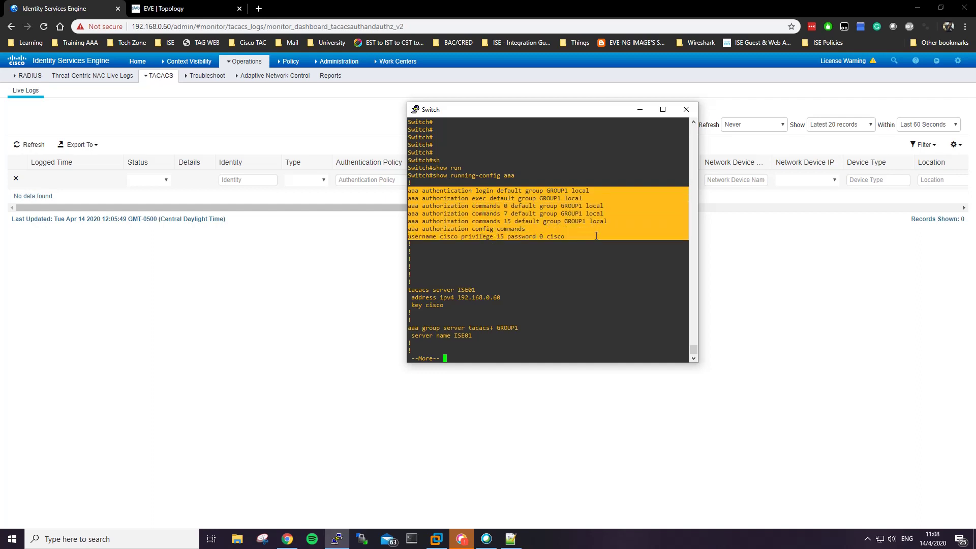
pyautogui.click(549, 197)
# Step: Page to the rest of the AAA output, examine the "aaa new-model" line, and add blank prompt lines beneath it
pyautogui.press('space')
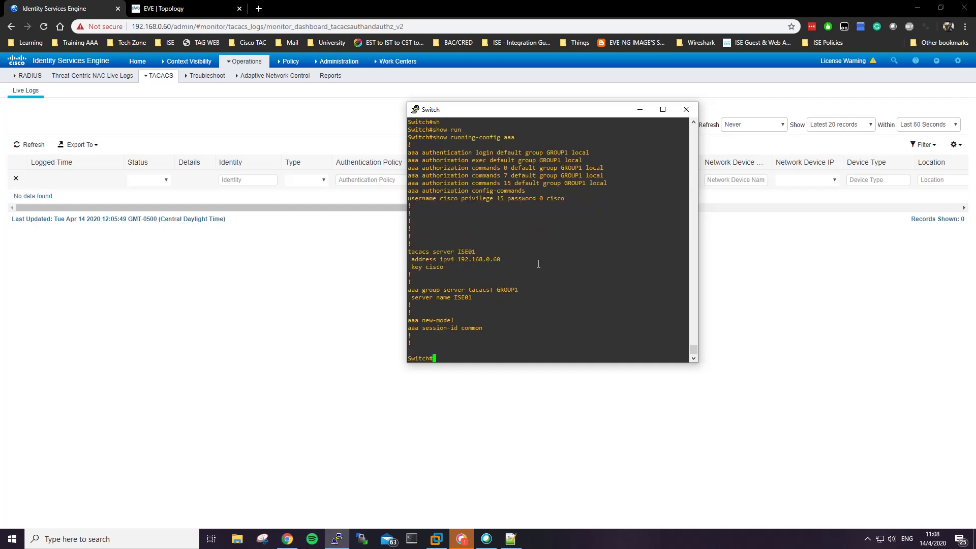
pyautogui.moveTo(457, 320); pyautogui.dragTo(409, 319)
pyautogui.click(436, 311)
pyautogui.press('Return')
pyautogui.press('Return')
pyautogui.press('Return')
pyautogui.press('Return')
pyautogui.press('Return')
pyautogui.press('Return')
pyautogui.press('Return')
pyautogui.press('Return')
pyautogui.press('Return')
pyautogui.moveTo(460, 254); pyautogui.dragTo(408, 252)
pyautogui.click(433, 248)
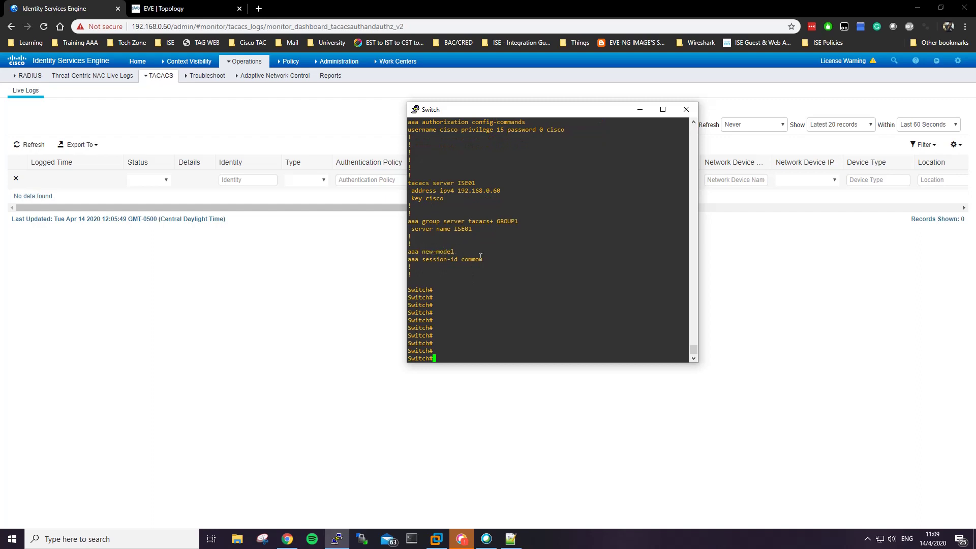
pyautogui.press('Return')
pyautogui.press('Return')
pyautogui.press('Return')
pyautogui.press('Return')
pyautogui.press('Return')
pyautogui.press('Return')
pyautogui.press('Return')
pyautogui.press('Return')
pyautogui.press('Return')
pyautogui.press('Return')
pyautogui.press('Return')
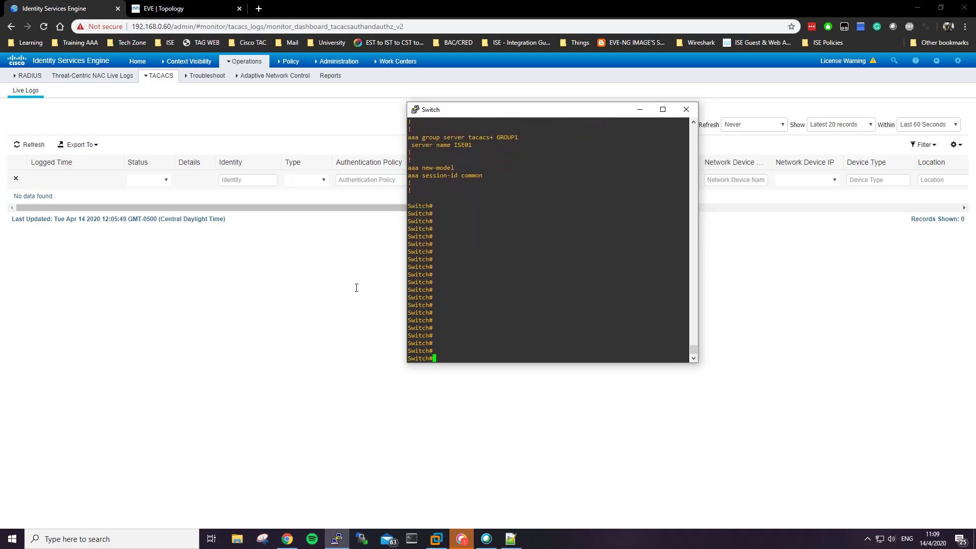
# Step: Switch to Notepad++ to review the AD groups CiscoAdmins and Training with their users and privilege levels, and return to the browser
pyautogui.click(356, 287)
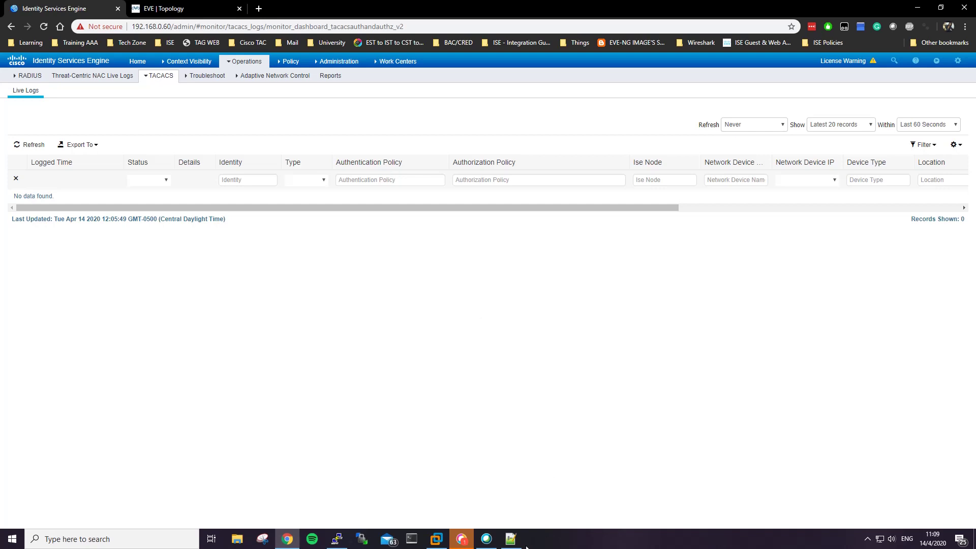
pyautogui.click(510, 538)
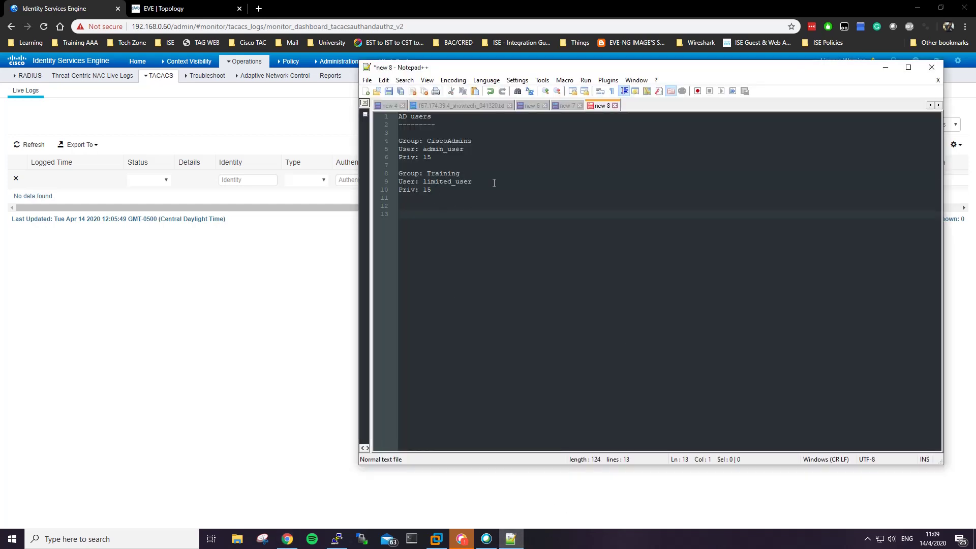
pyautogui.moveTo(423, 149); pyautogui.dragTo(464, 149)
pyautogui.click(429, 198)
pyautogui.moveTo(423, 181); pyautogui.dragTo(472, 181)
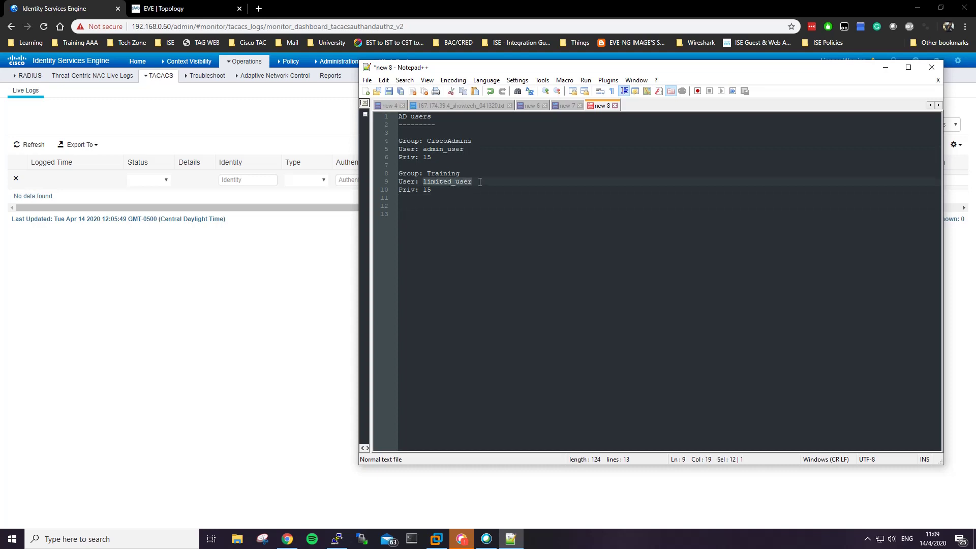
pyautogui.click(439, 150)
pyautogui.moveTo(420, 148); pyautogui.dragTo(463, 149)
pyautogui.moveTo(528, 71); pyautogui.dragTo(377, 53)
pyautogui.click(361, 169)
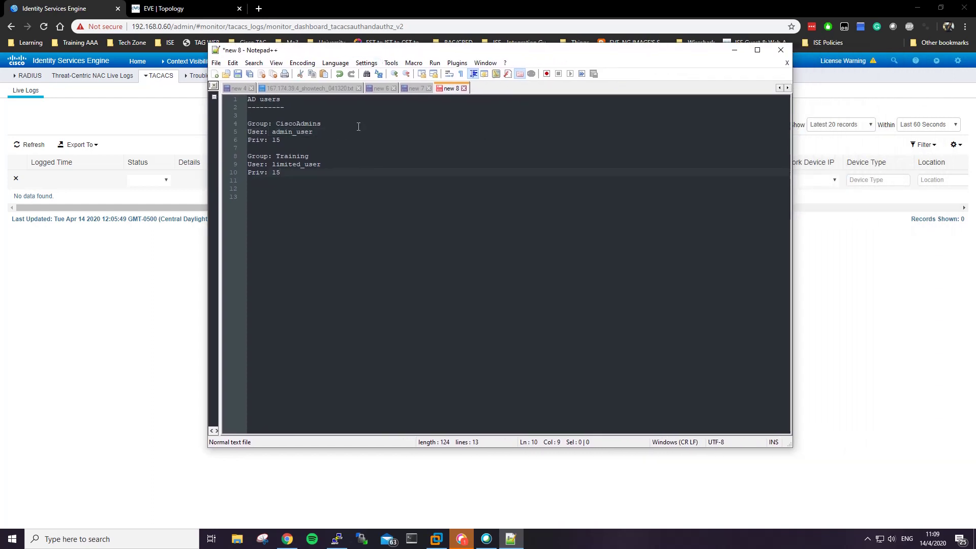
pyautogui.moveTo(328, 49); pyautogui.dragTo(430, 68)
pyautogui.click(443, 174)
pyautogui.moveTo(376, 139); pyautogui.dragTo(425, 140)
pyautogui.moveTo(376, 172); pyautogui.dragTo(408, 172)
pyautogui.click(403, 196)
pyautogui.click(271, 309)
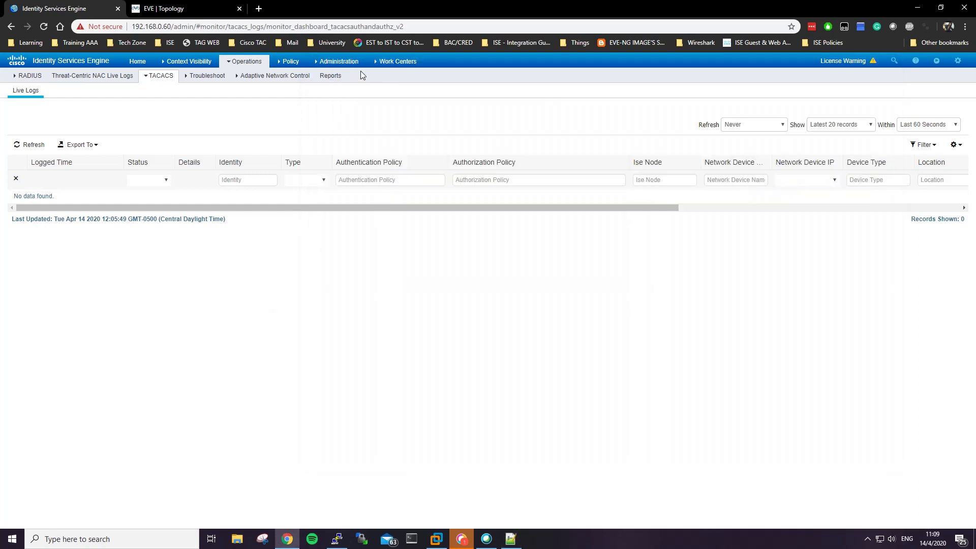
# Step: Open the LOCAL_LAB Active Directory join point under the external identity sources
pyautogui.click(339, 61)
pyautogui.click(362, 199)
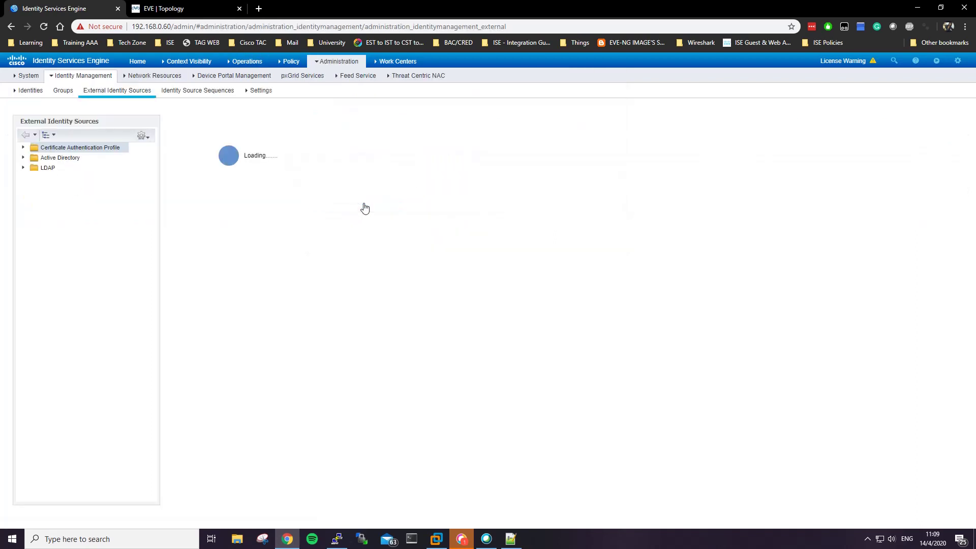
pyautogui.click(63, 168)
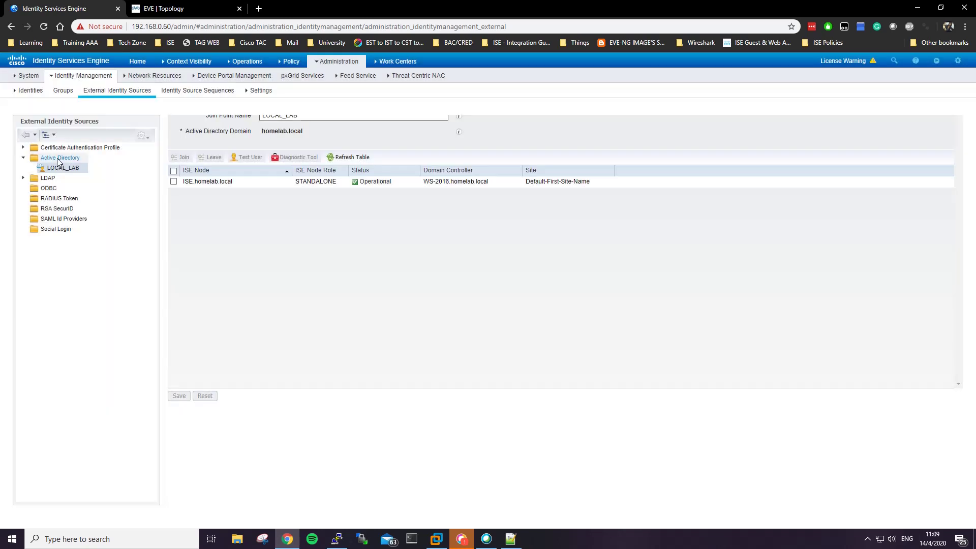
pyautogui.click(62, 170)
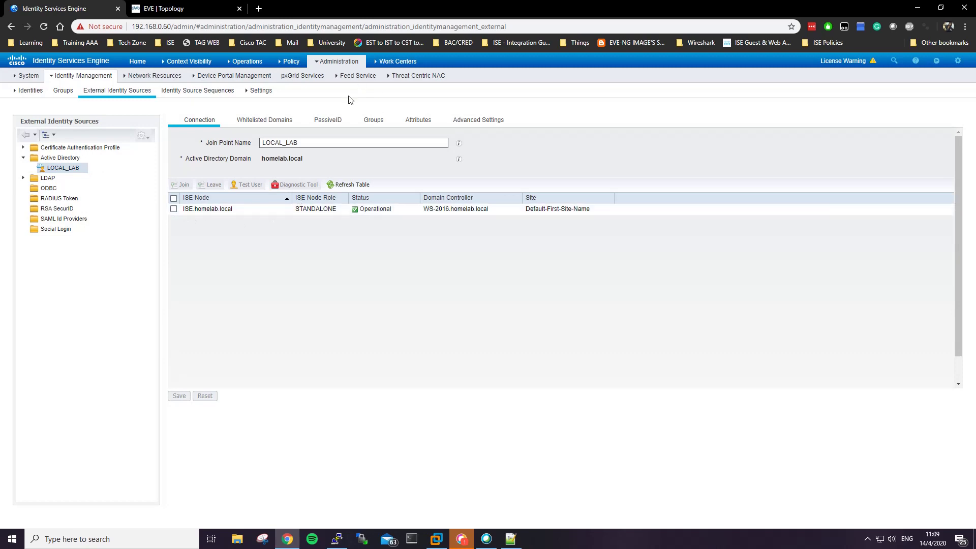
# Step: Review the Training and CiscoAdmins entries among the LOCAL_LAB Active Directory groups
pyautogui.click(356, 122)
pyautogui.click(263, 265)
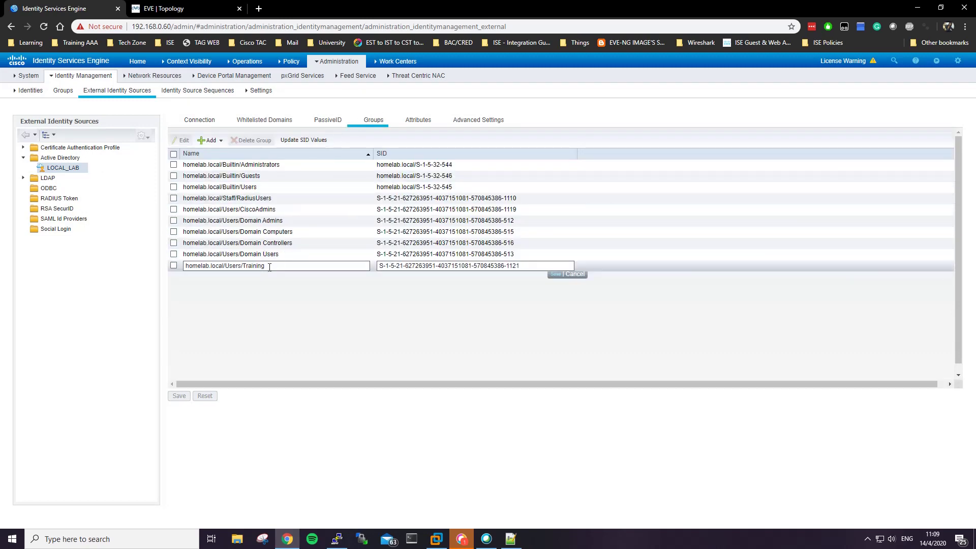
pyautogui.moveTo(275, 266); pyautogui.dragTo(180, 268)
pyautogui.click(224, 287)
pyautogui.moveTo(276, 209); pyautogui.dragTo(241, 212)
# Step: Open the SW10 device from the ISE network devices list
pyautogui.moveTo(366, 62)
pyautogui.moveTo(405, 64)
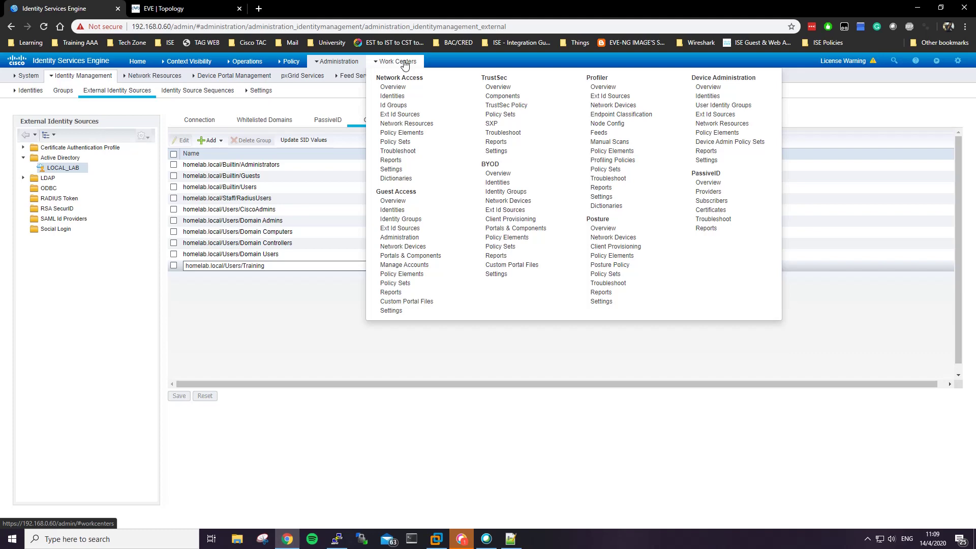
pyautogui.moveTo(336, 63)
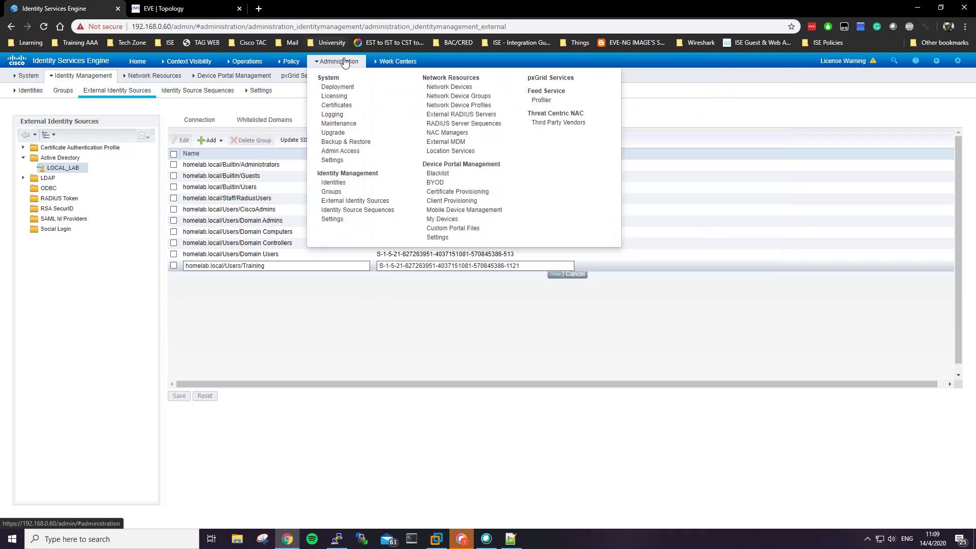
pyautogui.click(452, 87)
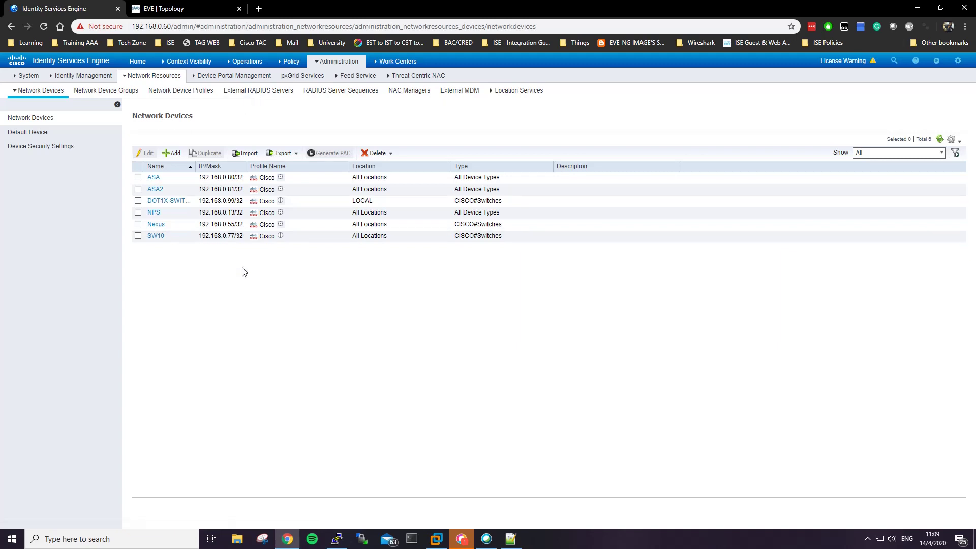
pyautogui.click(156, 236)
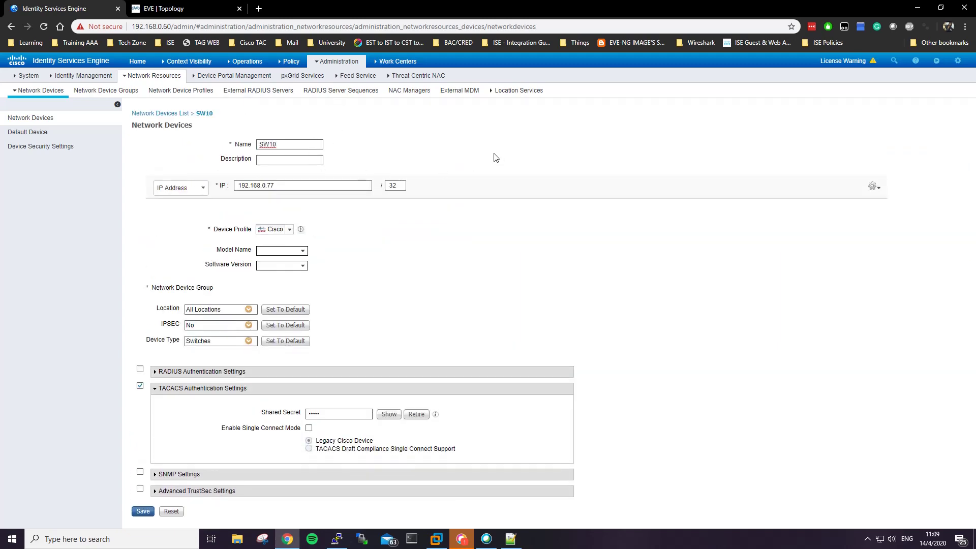
# Step: Review the name and IP address in the SW10 device settings
pyautogui.moveTo(310, 145); pyautogui.dragTo(248, 149)
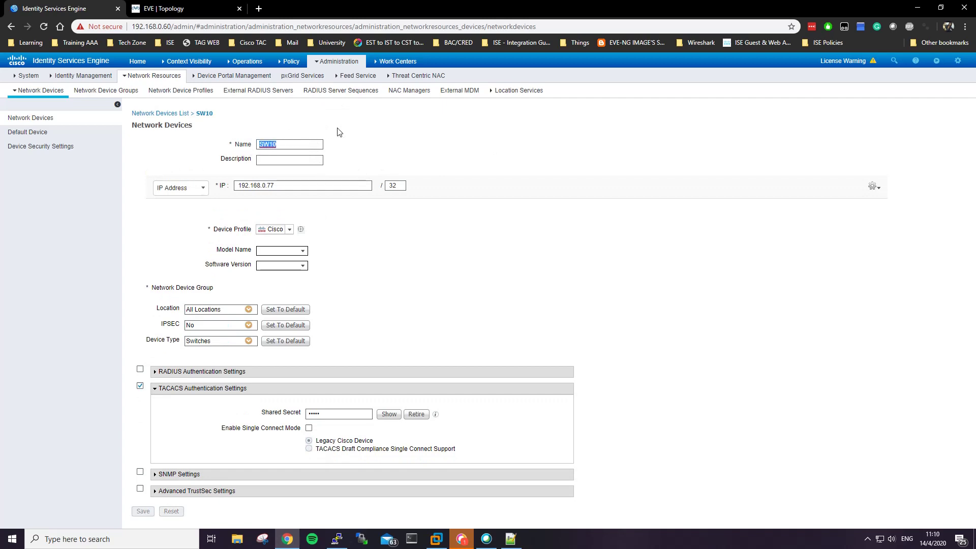
pyautogui.click(290, 147)
pyautogui.doubleClick(290, 145)
pyautogui.doubleClick(294, 185)
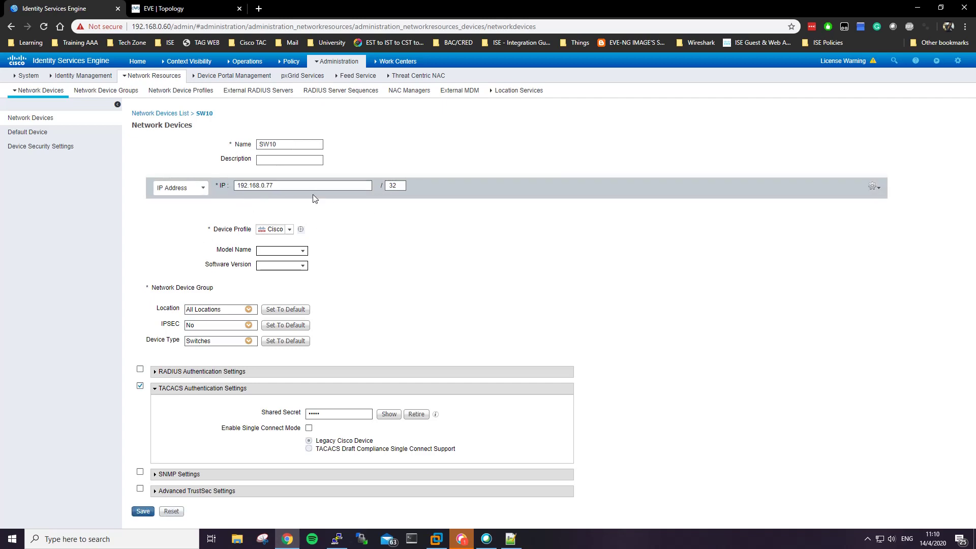
pyautogui.moveTo(269, 185); pyautogui.dragTo(235, 187)
pyautogui.click(106, 299)
# Step: Set the device type of SW10 to Switches within the CISCO group
pyautogui.click(248, 341)
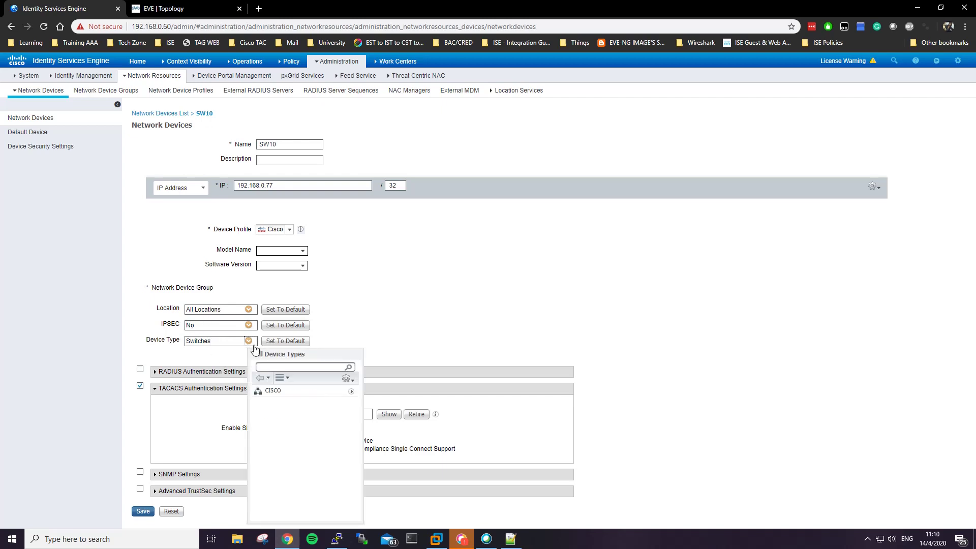
pyautogui.click(355, 394)
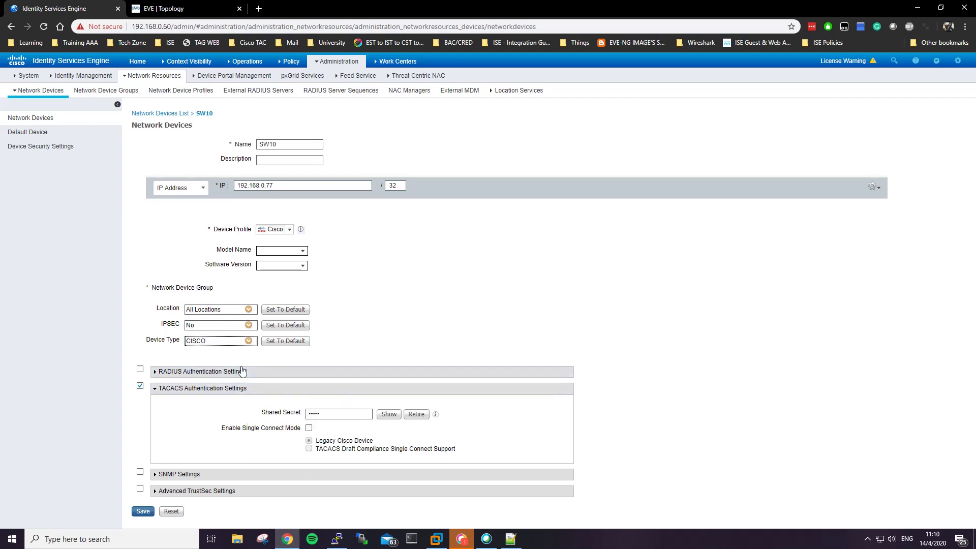
pyautogui.click(248, 340)
pyautogui.click(352, 395)
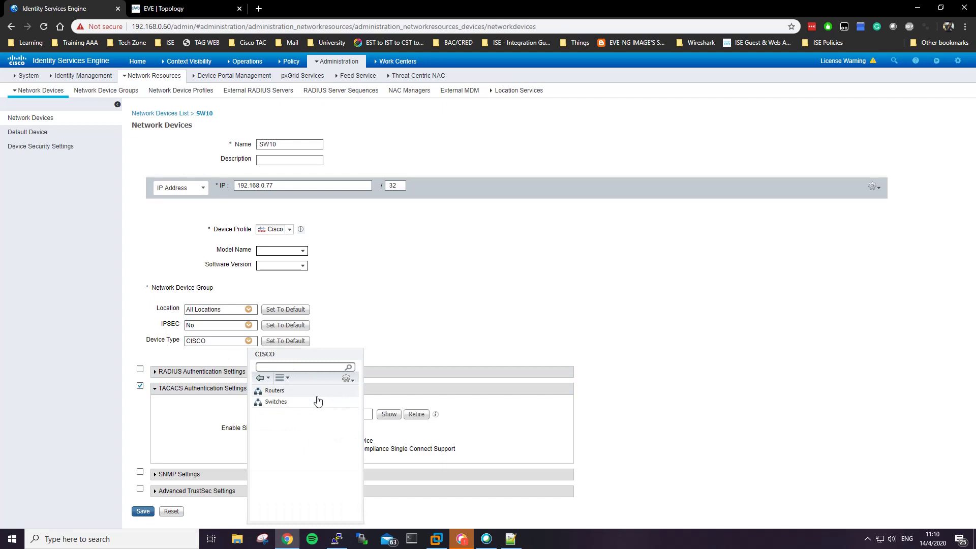
pyautogui.click(276, 402)
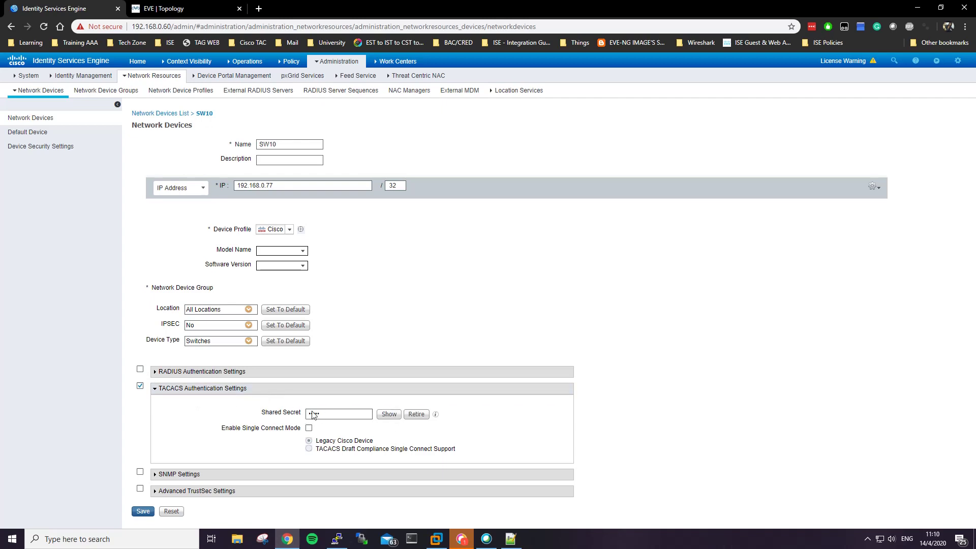
# Step: Reveal SW10's TACACS shared secret and bring up the switch's console window for comparison
pyautogui.click(389, 414)
pyautogui.moveTo(338, 414); pyautogui.dragTo(289, 412)
pyautogui.click(337, 538)
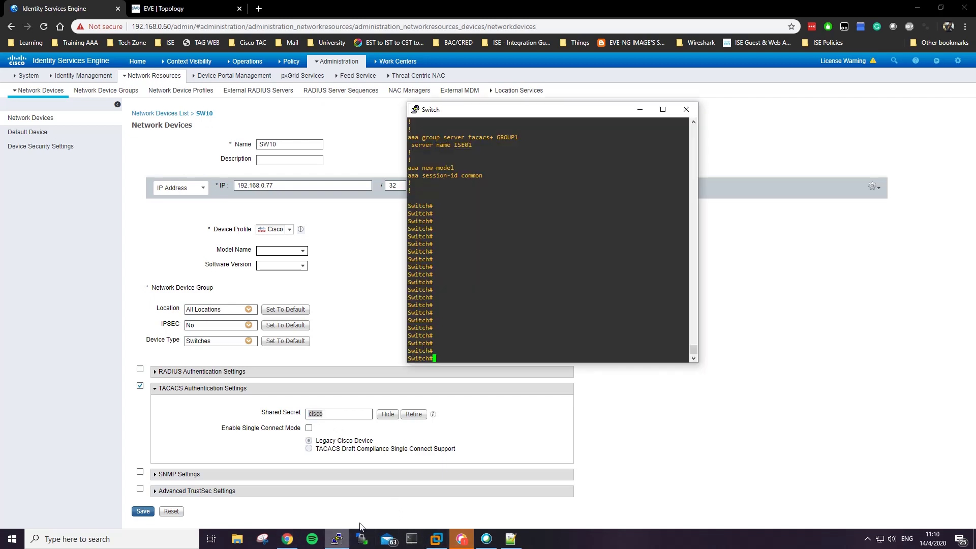
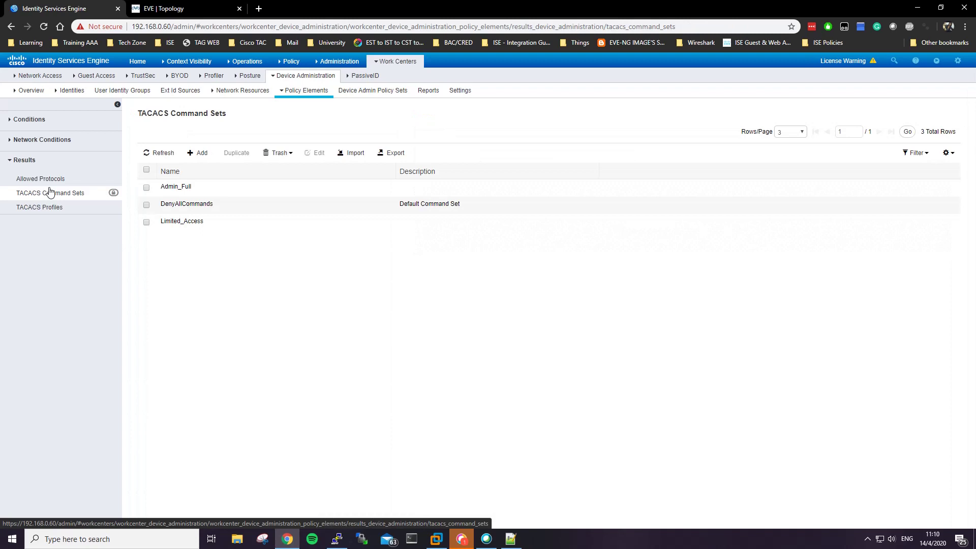
# Step: Open Admin_Profile from the TACACS profiles for editing and review its name
pyautogui.click(53, 209)
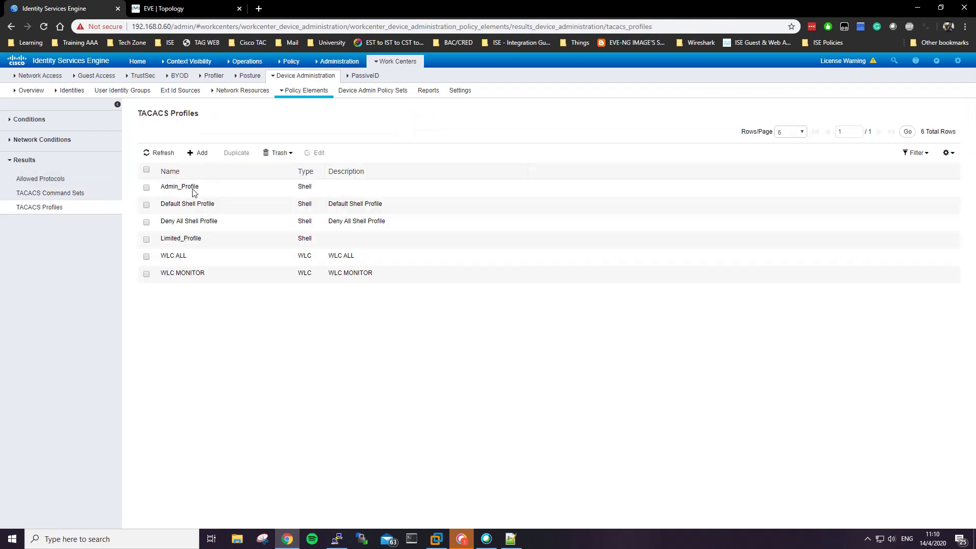
pyautogui.moveTo(199, 187); pyautogui.dragTo(162, 189)
pyautogui.click(146, 187)
pyautogui.click(319, 153)
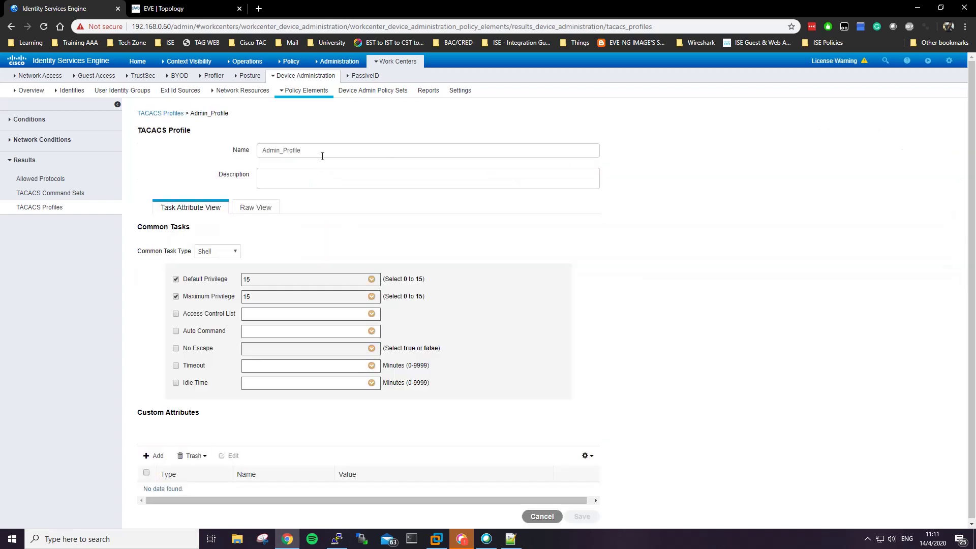
pyautogui.moveTo(331, 151); pyautogui.dragTo(246, 151)
pyautogui.click(306, 151)
pyautogui.moveTo(304, 151); pyautogui.dragTo(233, 144)
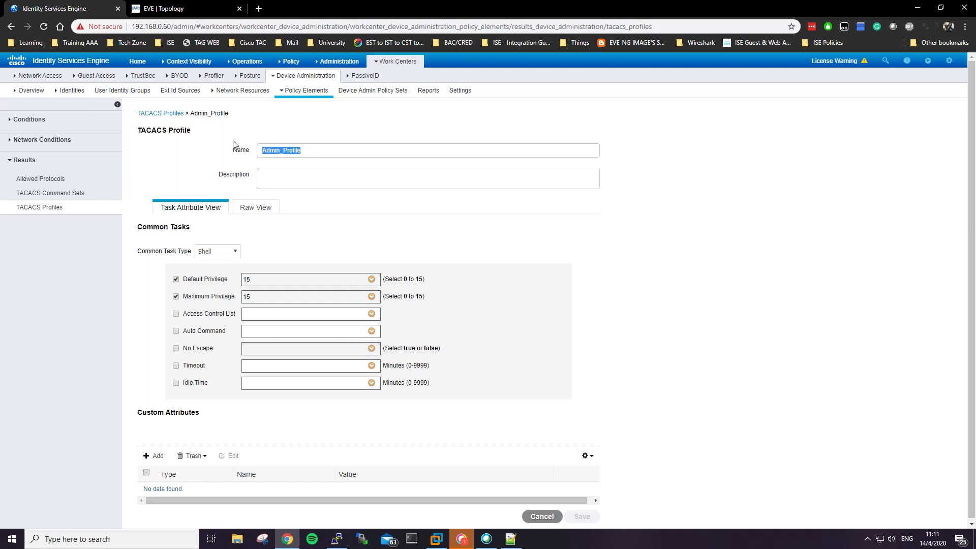
# Step: Review the Shell task type and the default and maximum privileges of Admin_Profile, and return to the TACACS profiles, discarding changes
pyautogui.click(141, 325)
pyautogui.click(227, 251)
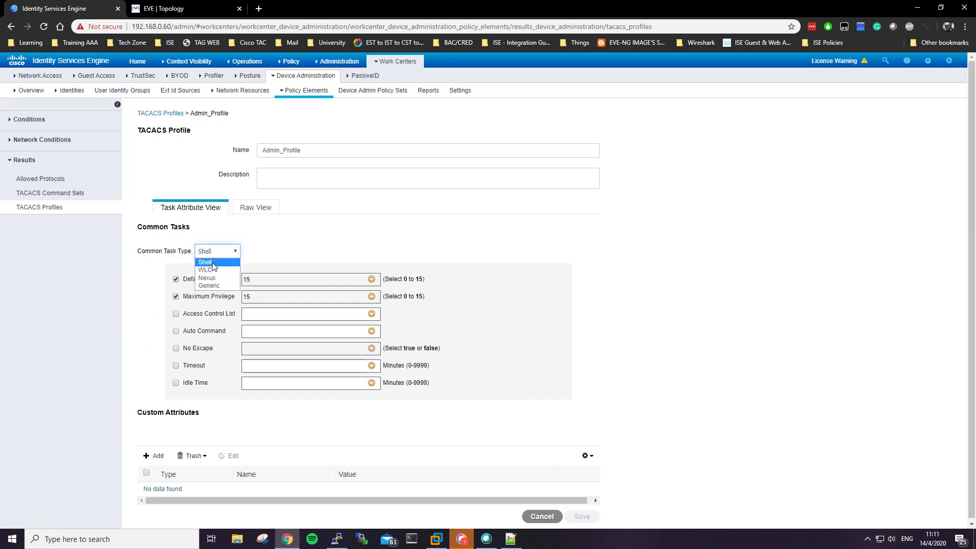
pyautogui.click(216, 263)
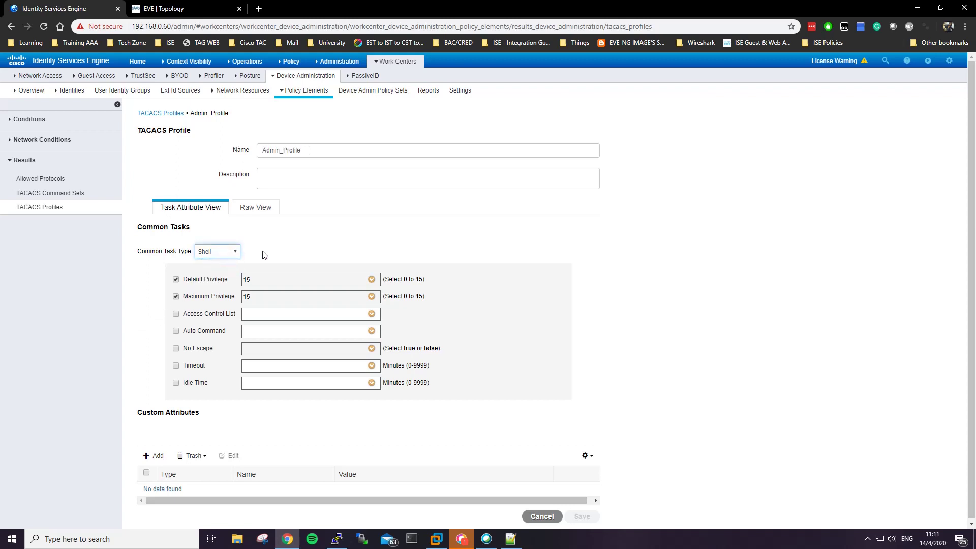
pyautogui.click(251, 279)
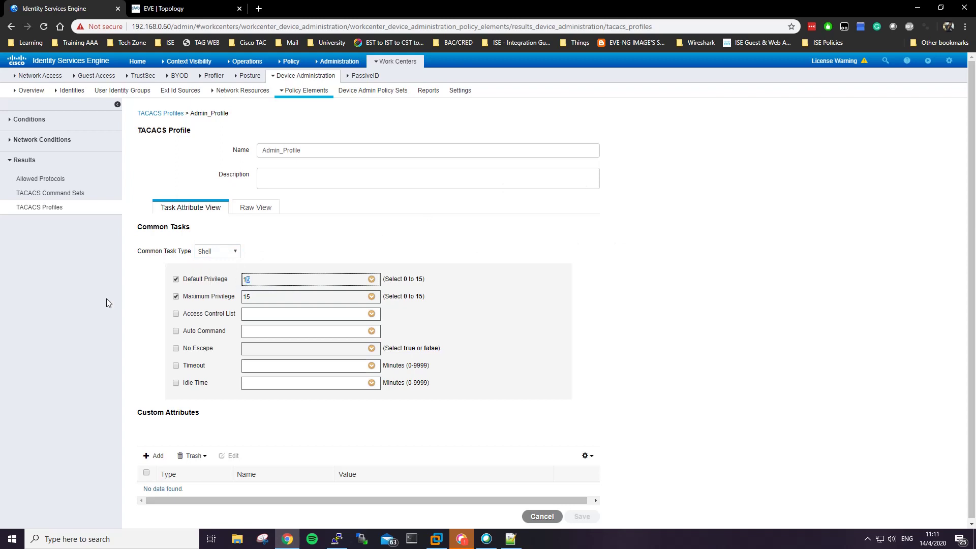
pyautogui.moveTo(183, 298); pyautogui.dragTo(242, 302)
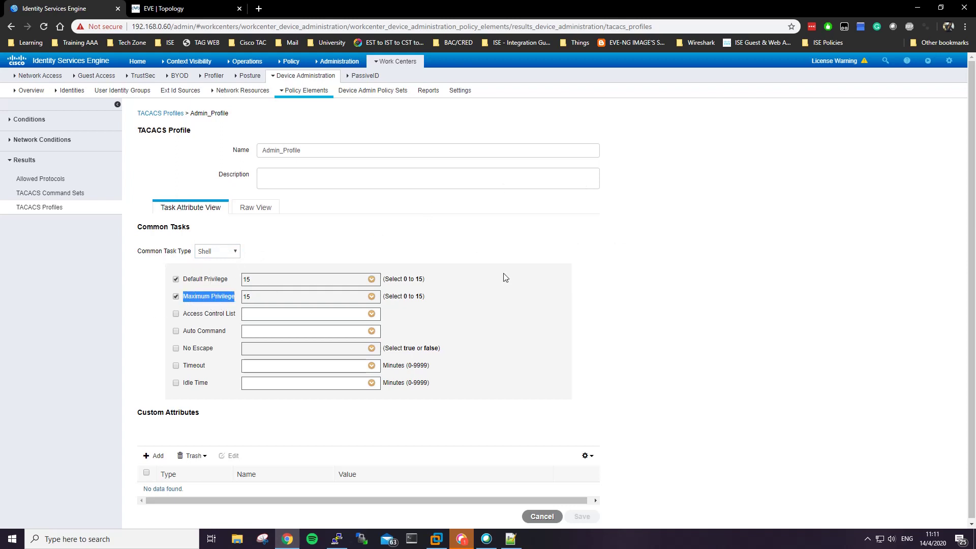
pyautogui.click(592, 272)
pyautogui.scroll(-1, 595, 271)
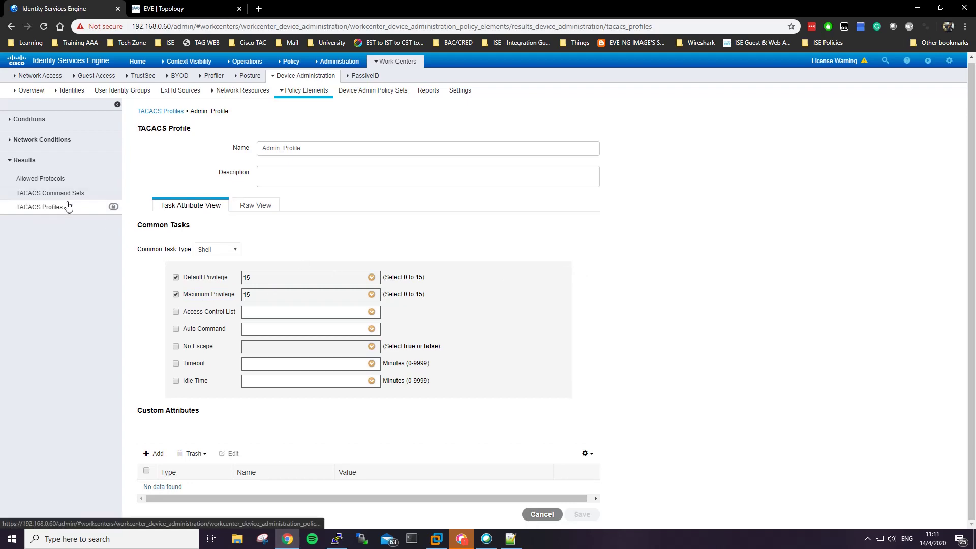
pyautogui.click(53, 208)
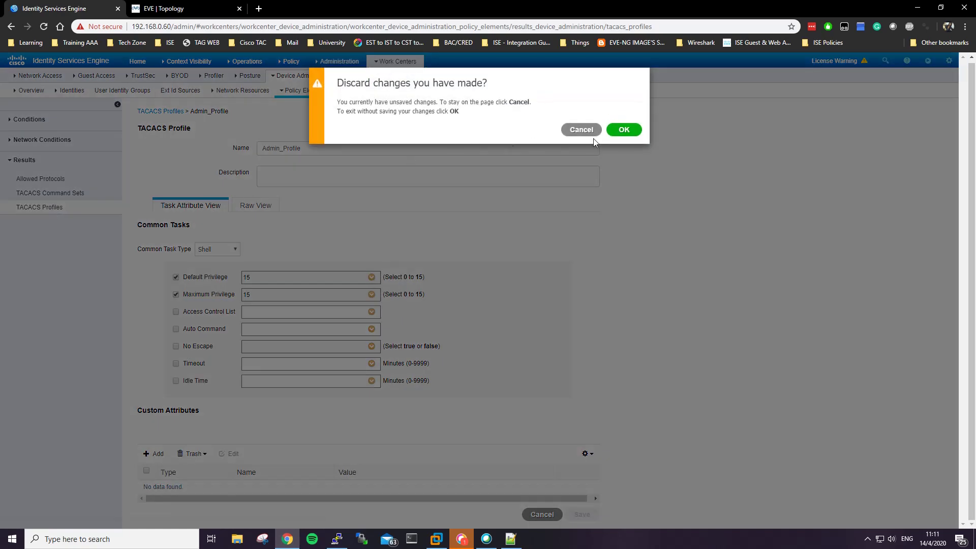
pyautogui.click(620, 131)
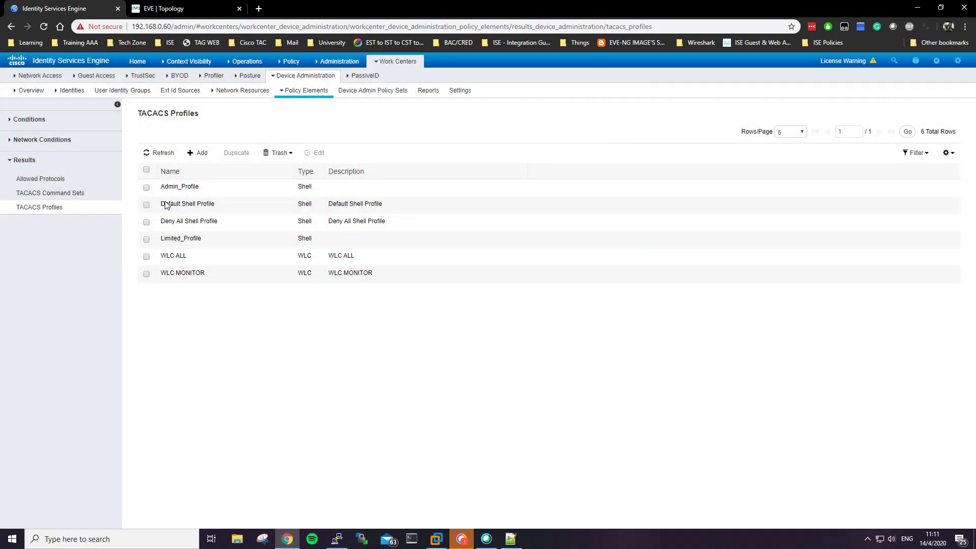
# Step: Open Limited_Profile for editing and review its name and its default and maximum privileges
pyautogui.click(146, 240)
pyautogui.click(316, 153)
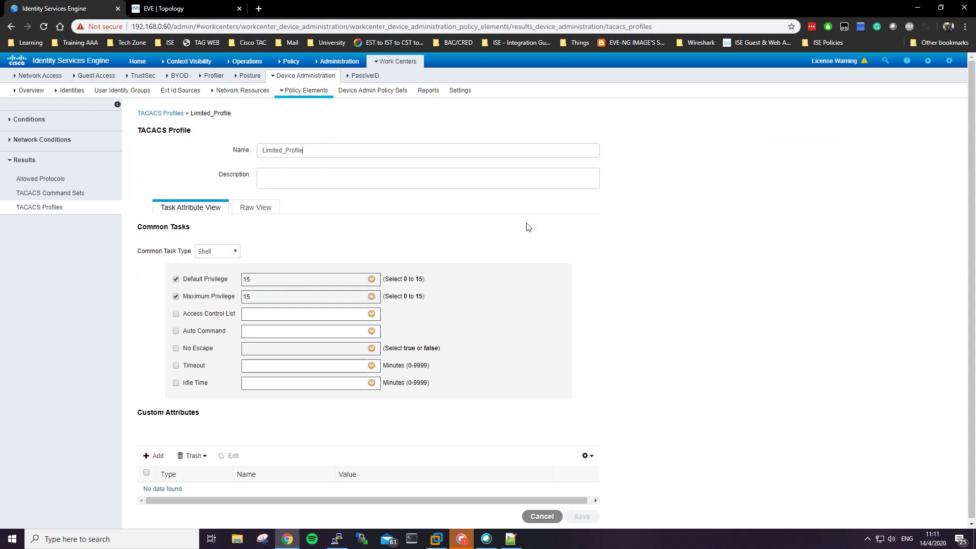
pyautogui.moveTo(316, 152); pyautogui.dragTo(273, 153)
pyautogui.click(151, 301)
pyautogui.click(259, 280)
pyautogui.click(267, 299)
pyautogui.click(260, 283)
pyautogui.click(259, 283)
# Step: Leave Limited_Profile without saving and open the Admin_Full TACACS command set for editing
pyautogui.click(61, 193)
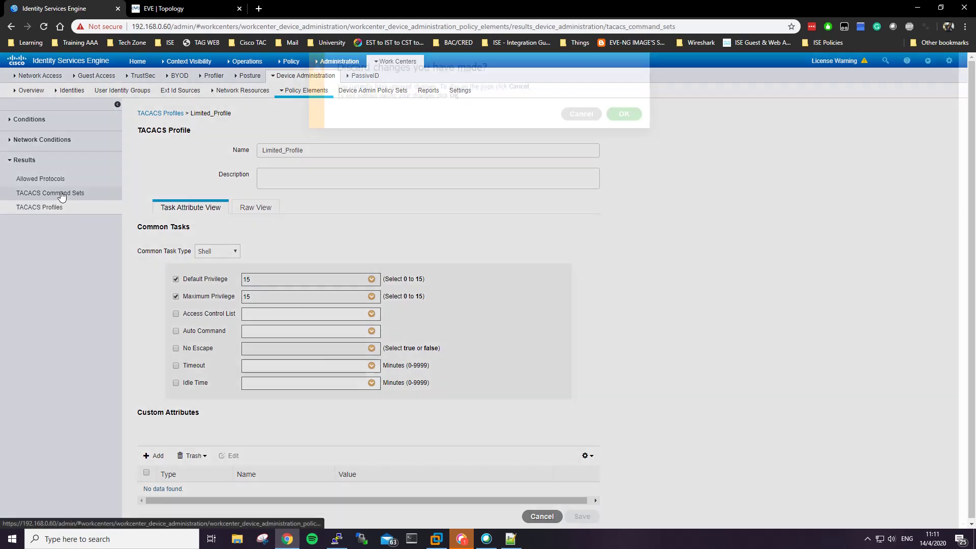
pyautogui.click(626, 131)
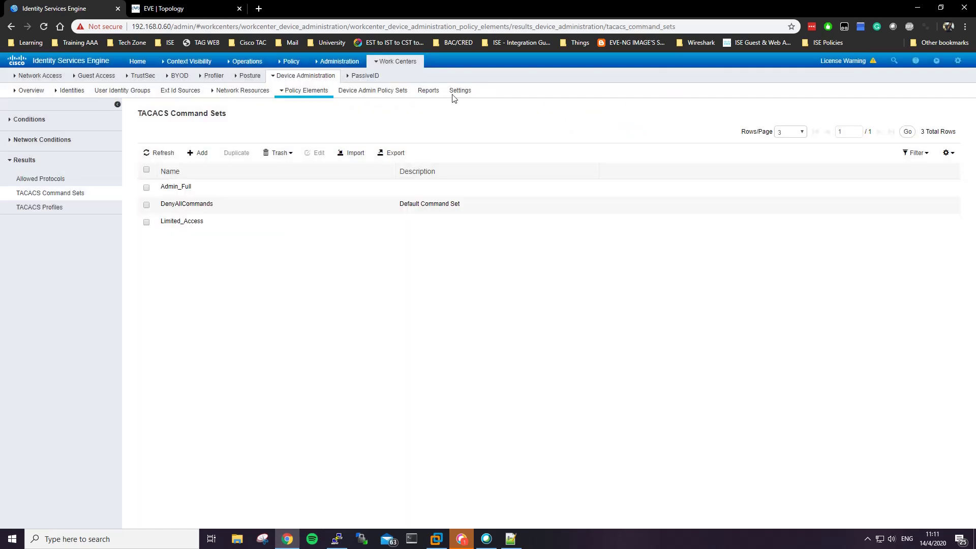
pyautogui.click(146, 187)
pyautogui.moveTo(196, 189); pyautogui.dragTo(168, 187)
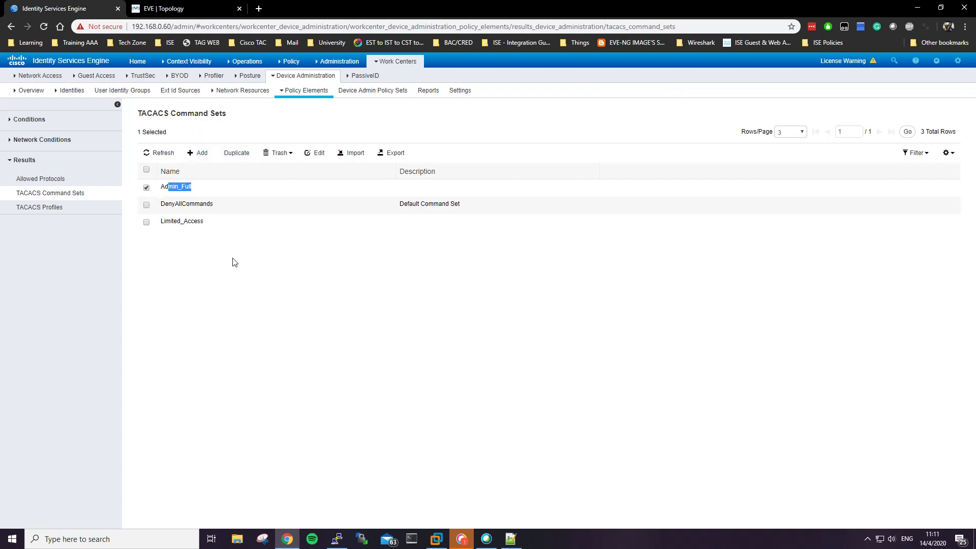
pyautogui.click(234, 262)
pyautogui.click(316, 158)
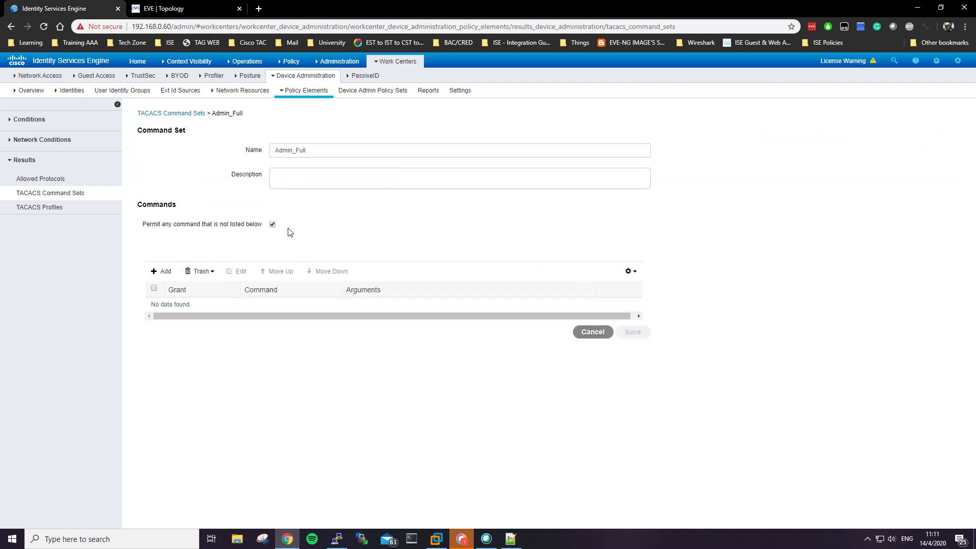
# Step: Keep any unlisted command permitted in the Admin_Full command set and save it
pyautogui.moveTo(269, 235); pyautogui.dragTo(256, 222)
pyautogui.click(222, 230)
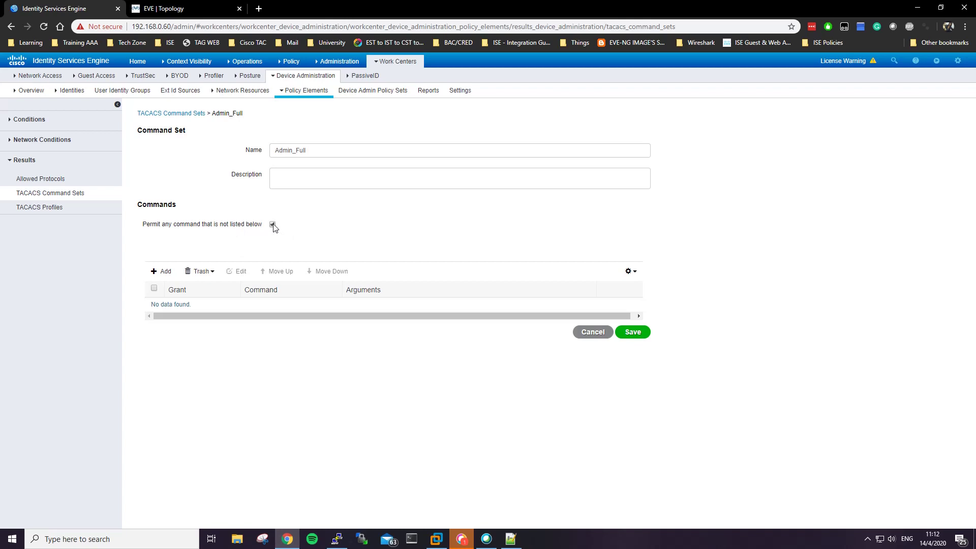
pyautogui.click(630, 332)
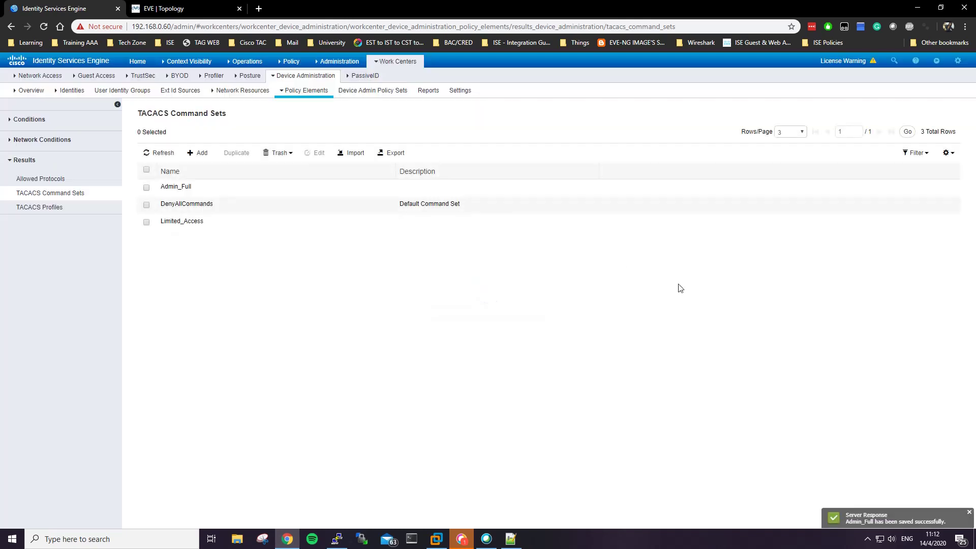
# Step: Open the Limited_Access command set for editing and turn on permitting any command that is not listed
pyautogui.click(147, 222)
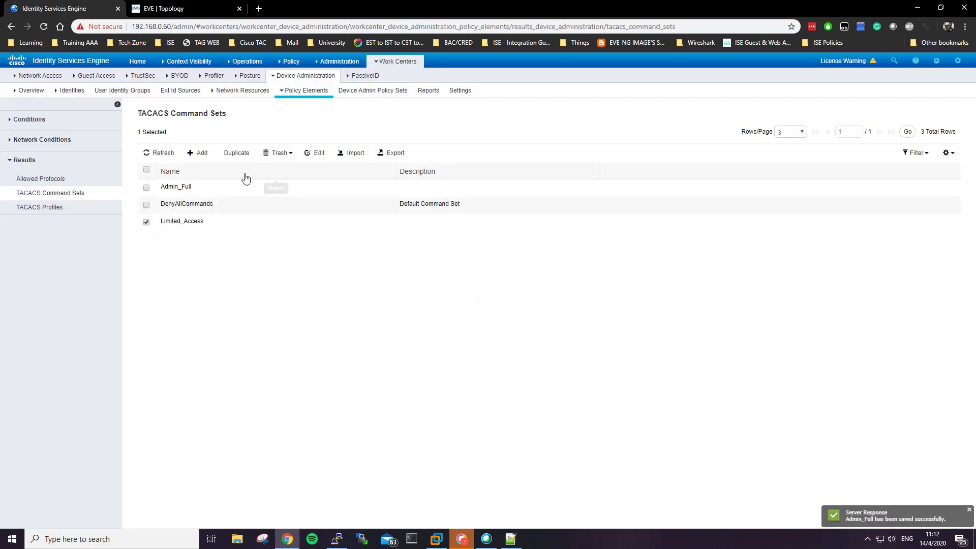
pyautogui.click(318, 153)
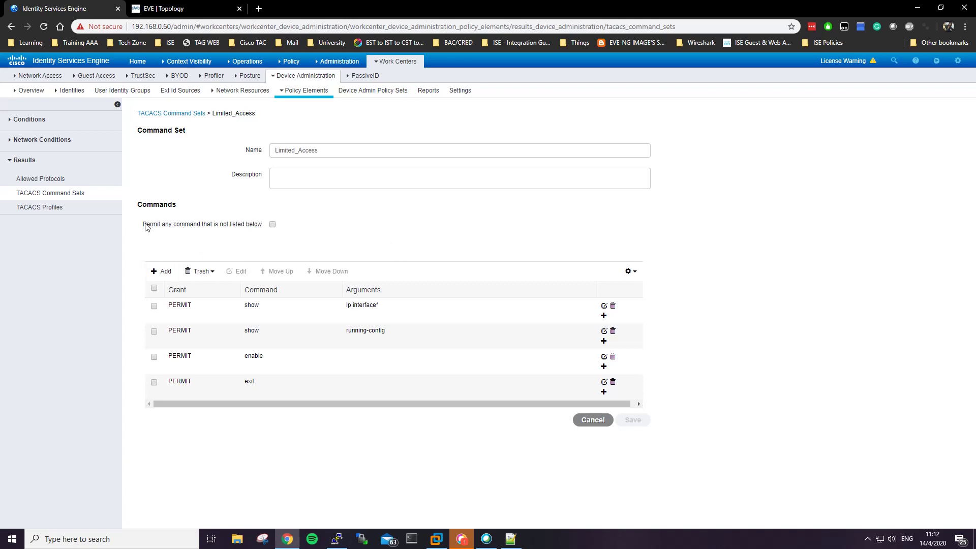
pyautogui.moveTo(146, 227); pyautogui.dragTo(208, 226)
pyautogui.click(189, 227)
# Step: Review the permitted show, enable and exit commands with their arguments in Limited_Access and save the command set
pyautogui.doubleClick(193, 382)
pyautogui.moveTo(202, 361); pyautogui.dragTo(180, 329)
pyautogui.doubleClick(197, 307)
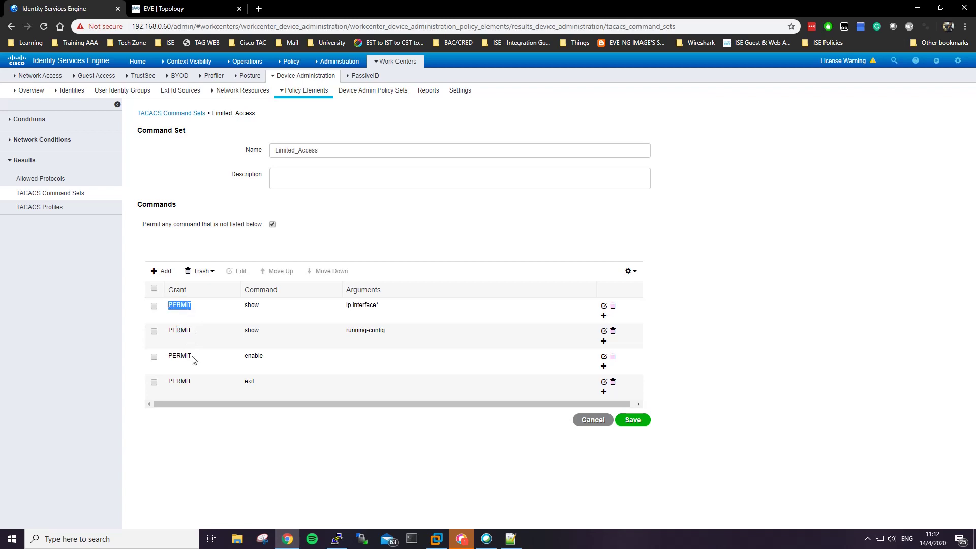
pyautogui.click(194, 360)
pyautogui.moveTo(257, 383); pyautogui.dragTo(243, 330)
pyautogui.click(263, 362)
pyautogui.click(254, 429)
pyautogui.moveTo(345, 330); pyautogui.dragTo(382, 332)
pyautogui.moveTo(252, 306); pyautogui.dragTo(375, 307)
pyautogui.click(407, 441)
pyautogui.moveTo(258, 384); pyautogui.dragTo(331, 254)
pyautogui.click(365, 231)
pyautogui.click(631, 421)
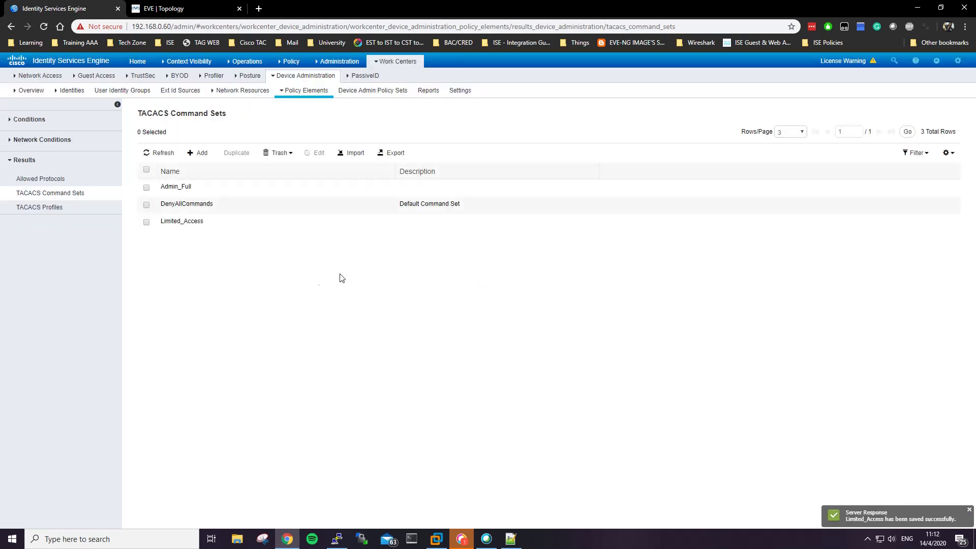
# Step: Open the Device Admin Policy Sets and review the device type and IP address conditions of TACACS Policy Set without changing them
pyautogui.click(397, 63)
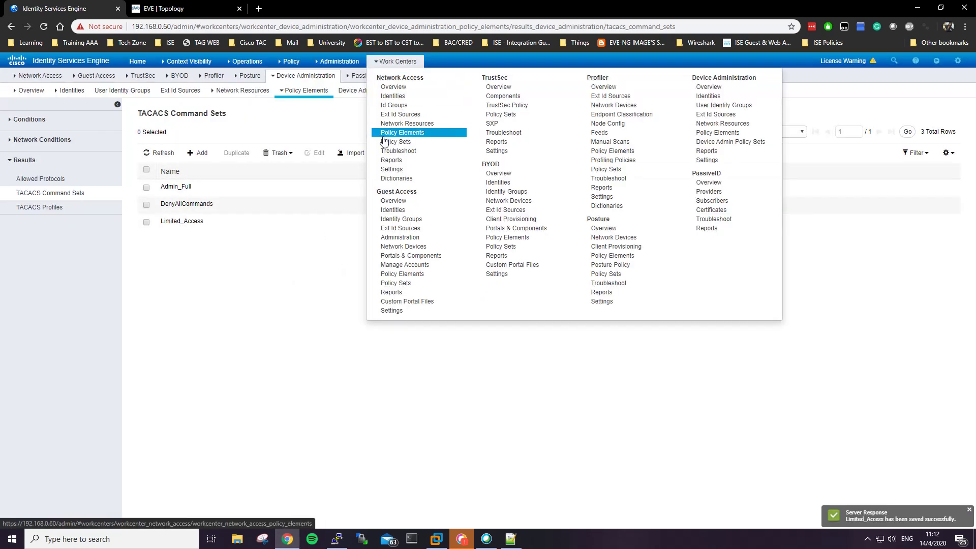
pyautogui.click(697, 143)
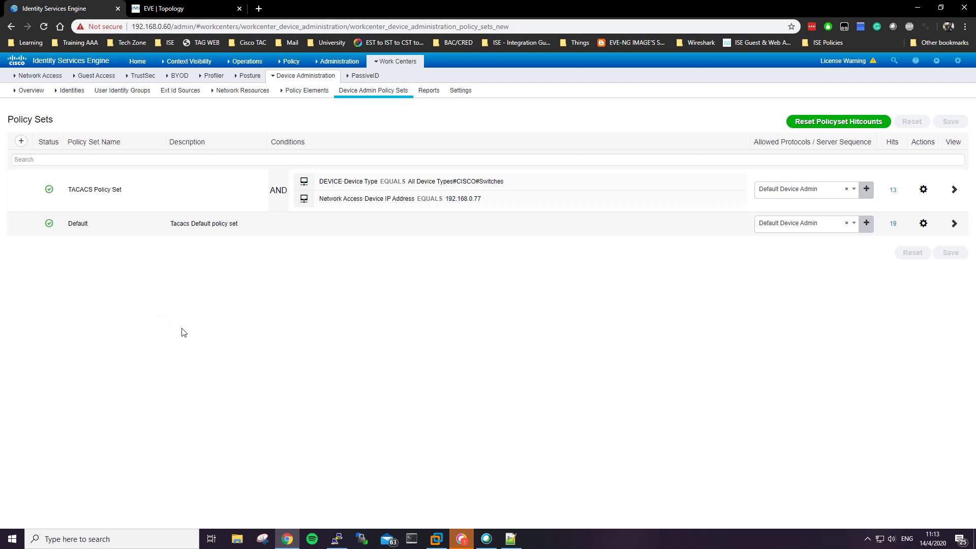
pyautogui.moveTo(283, 194)
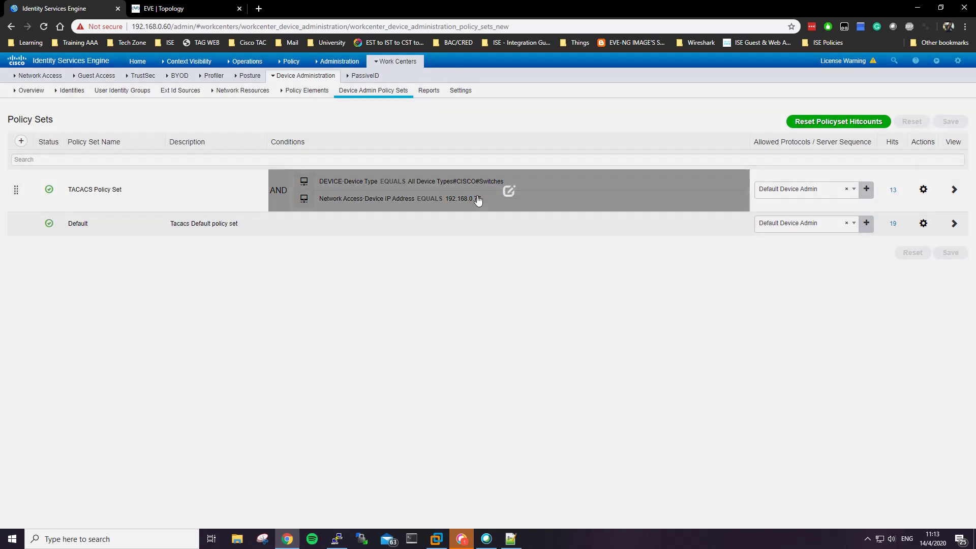
pyautogui.click(478, 201)
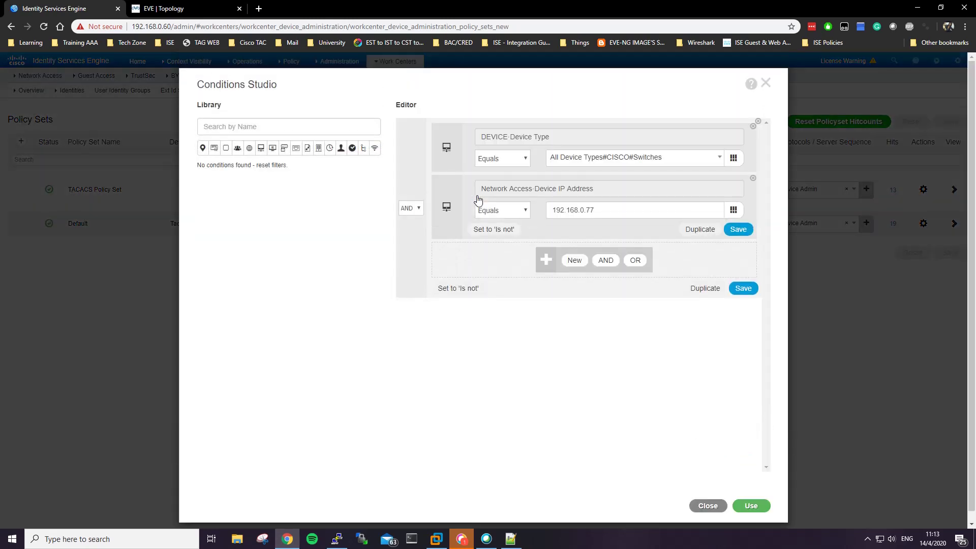
pyautogui.moveTo(597, 210); pyautogui.dragTo(549, 209)
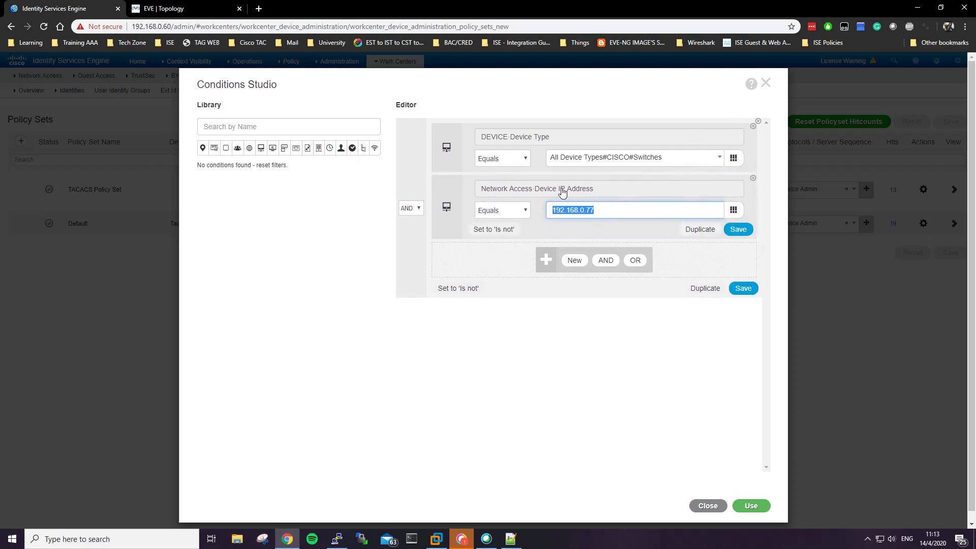
pyautogui.click(765, 83)
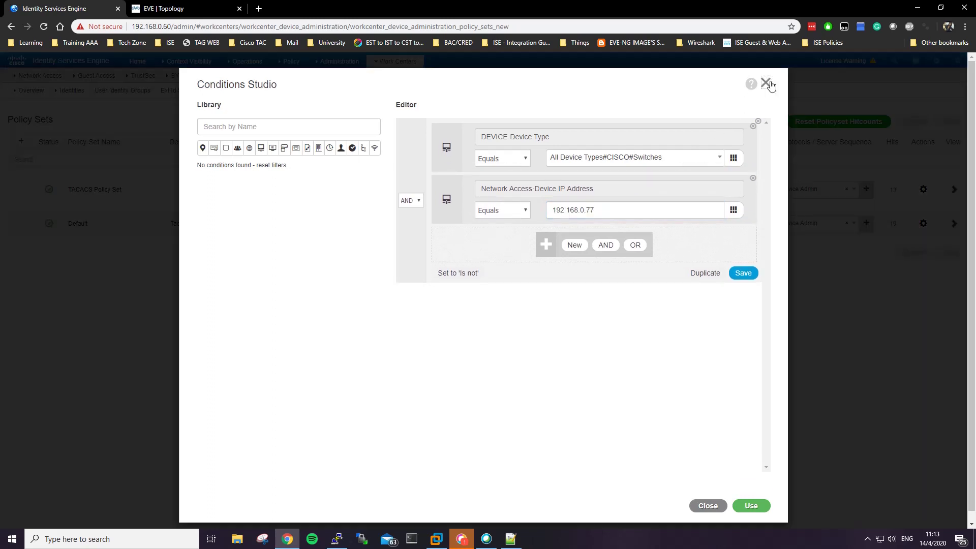
pyautogui.click(641, 146)
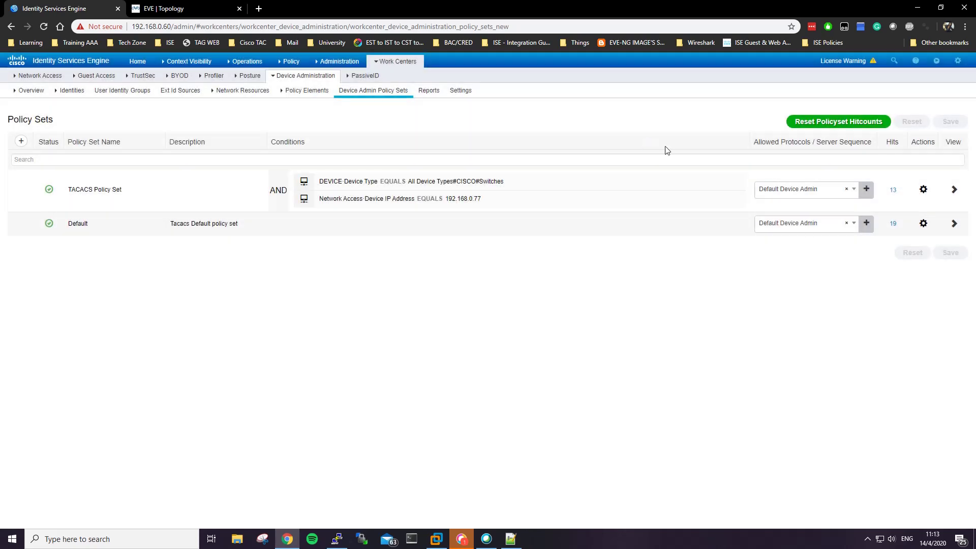
# Step: Open TACACS Policy Set and expand its authentication and authorization policies to examine their rules
pyautogui.click(953, 190)
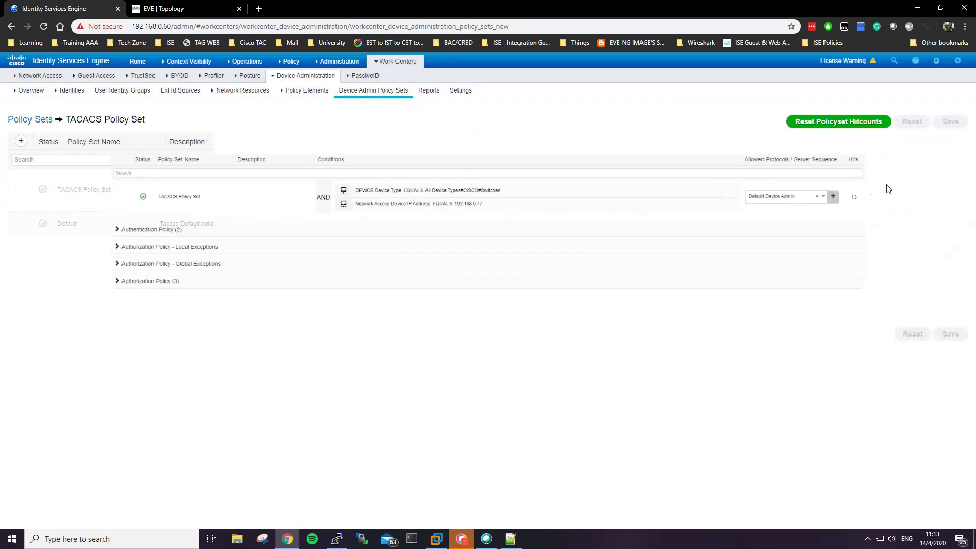
pyautogui.click(33, 235)
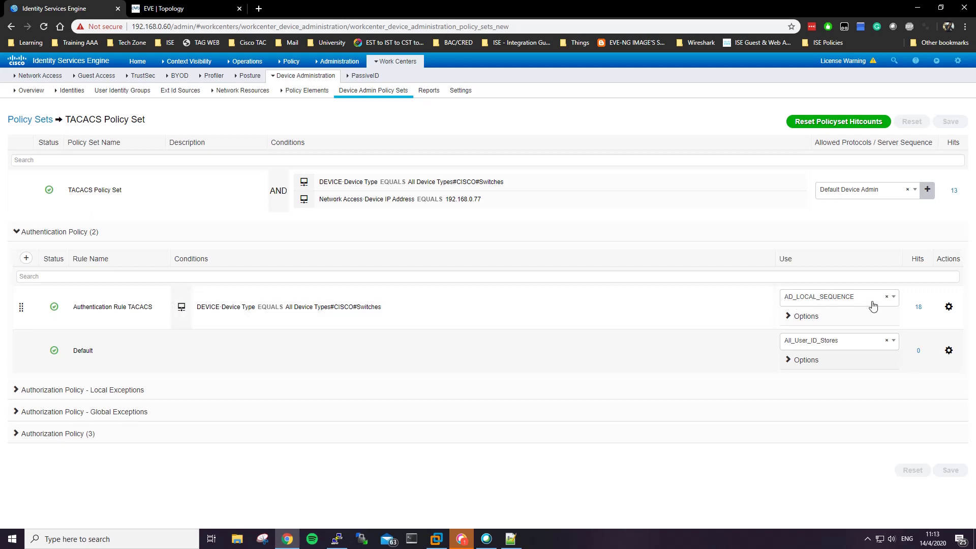
pyautogui.click(17, 433)
pyautogui.scroll(-2, 303, 274)
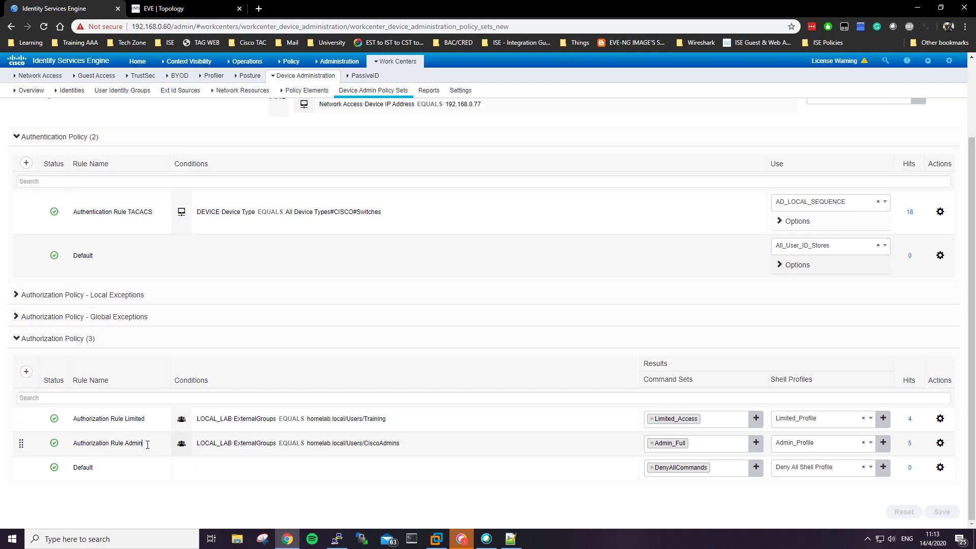
# Step: Reselect homelab.local/Users/CiscoAdmins as the LOCAL_LAB ExternalGroups value in Authorization Rule Admin's condition and apply it
pyautogui.moveTo(148, 445); pyautogui.dragTo(71, 444)
pyautogui.click(178, 493)
pyautogui.click(365, 449)
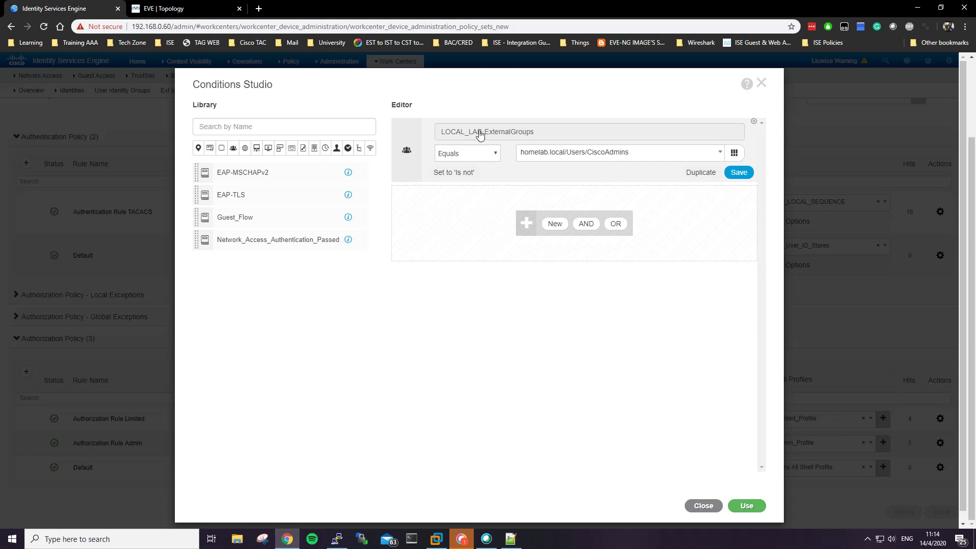
pyautogui.click(620, 160)
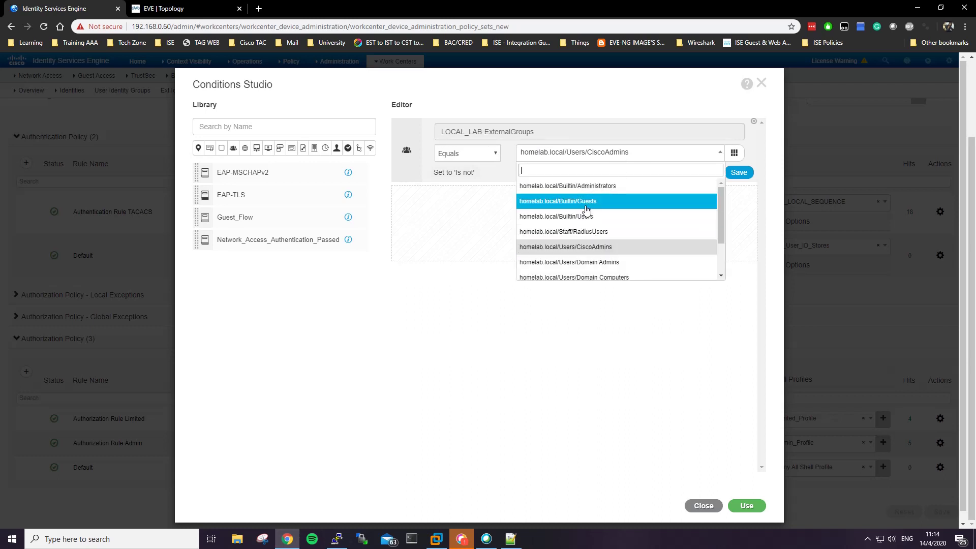
pyautogui.click(596, 250)
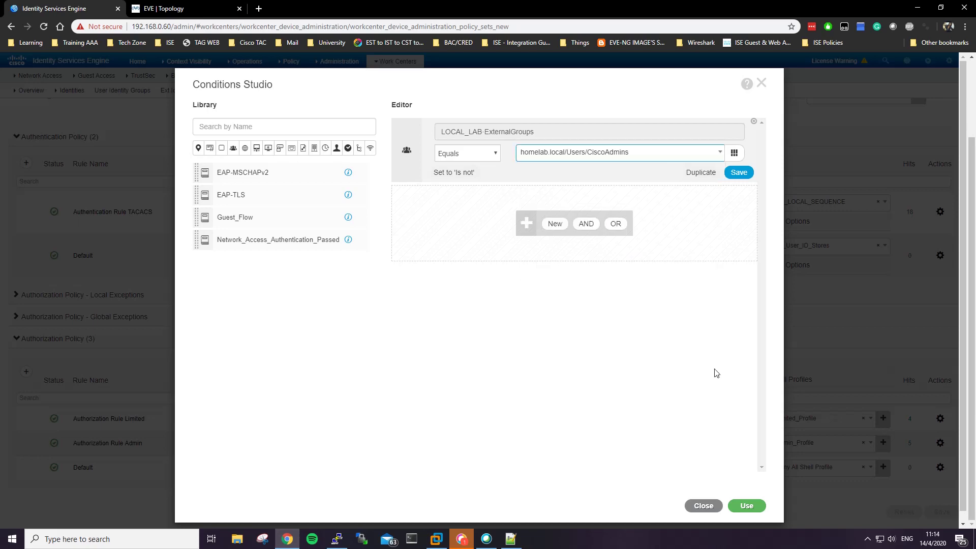
pyautogui.click(746, 506)
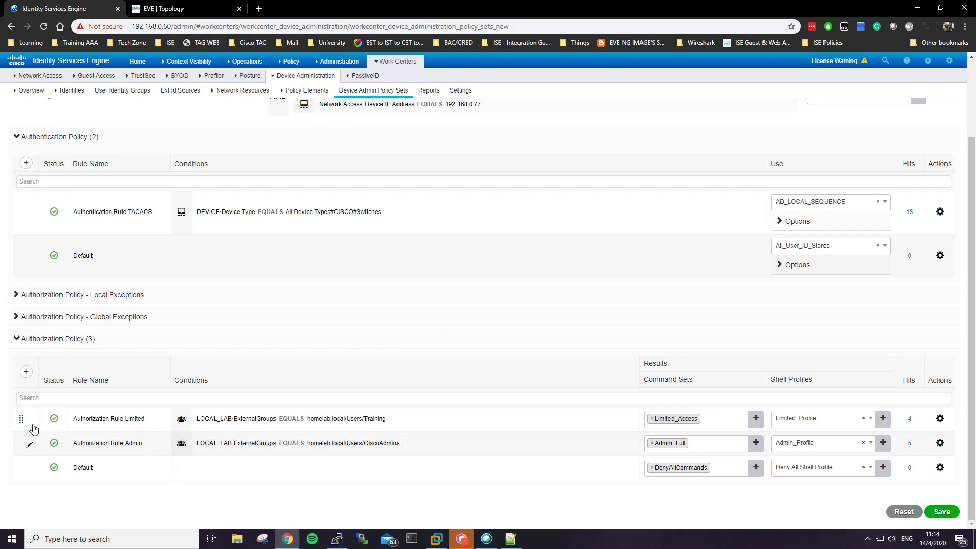
# Step: Examine the Active Directory group condition of Authorization Rule Limited and close it without changes
pyautogui.click(356, 427)
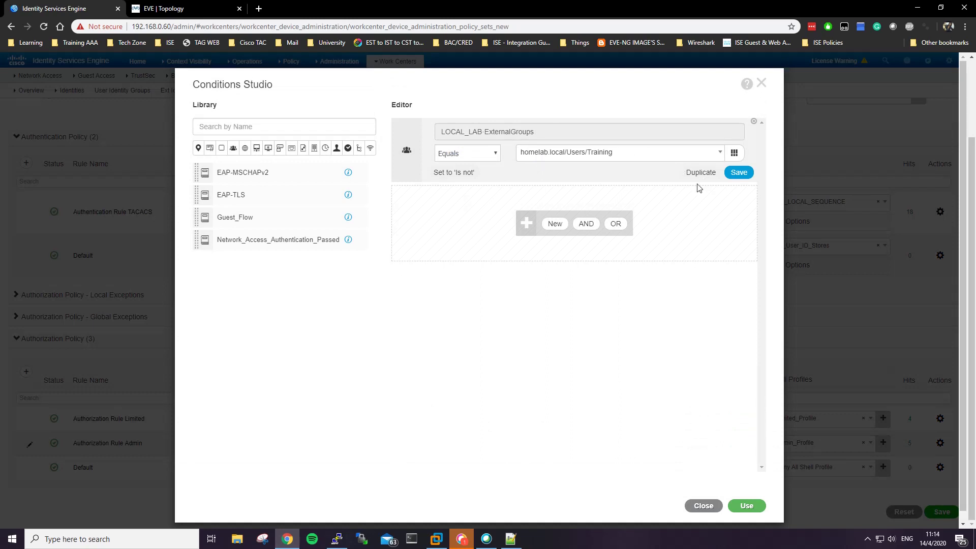
pyautogui.click(761, 83)
pyautogui.click(630, 146)
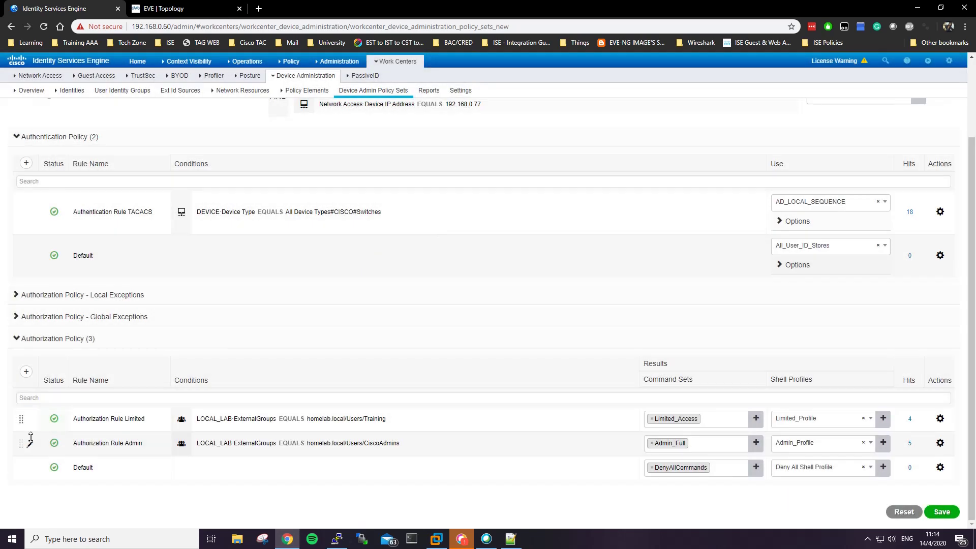
# Step: Try adding an authorization rule with a LOCAL_LAB ExternalGroups condition, browse the available group values and discard the condition
pyautogui.click(26, 371)
pyautogui.click(371, 418)
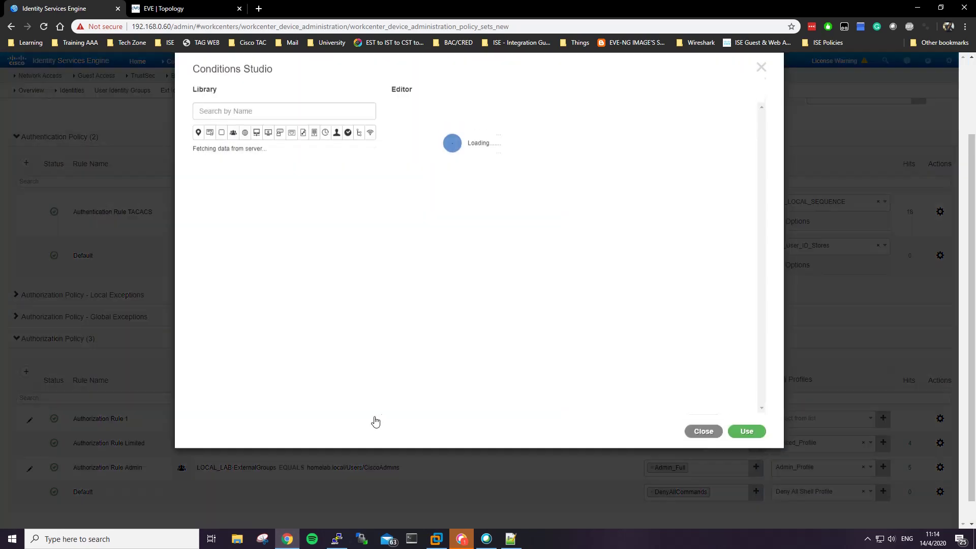
pyautogui.click(540, 131)
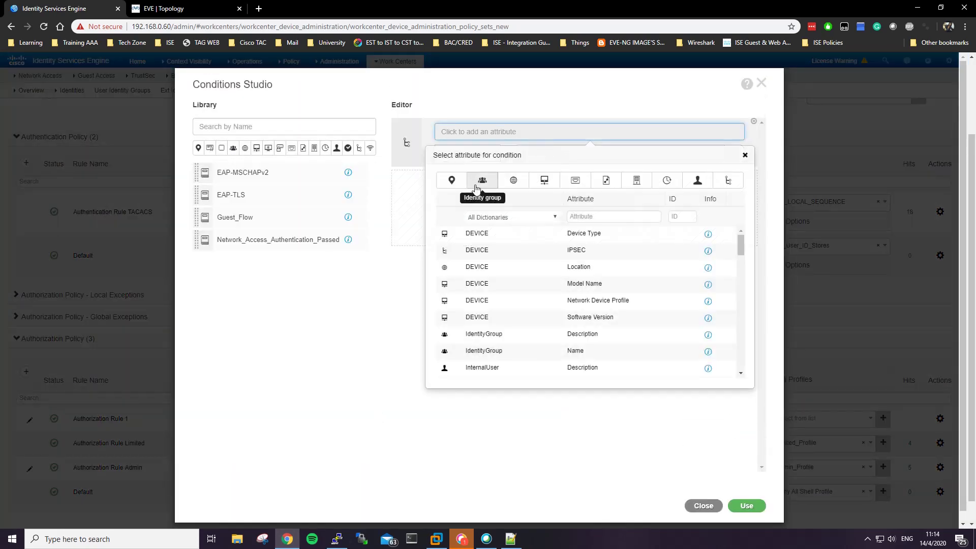
pyautogui.click(554, 218)
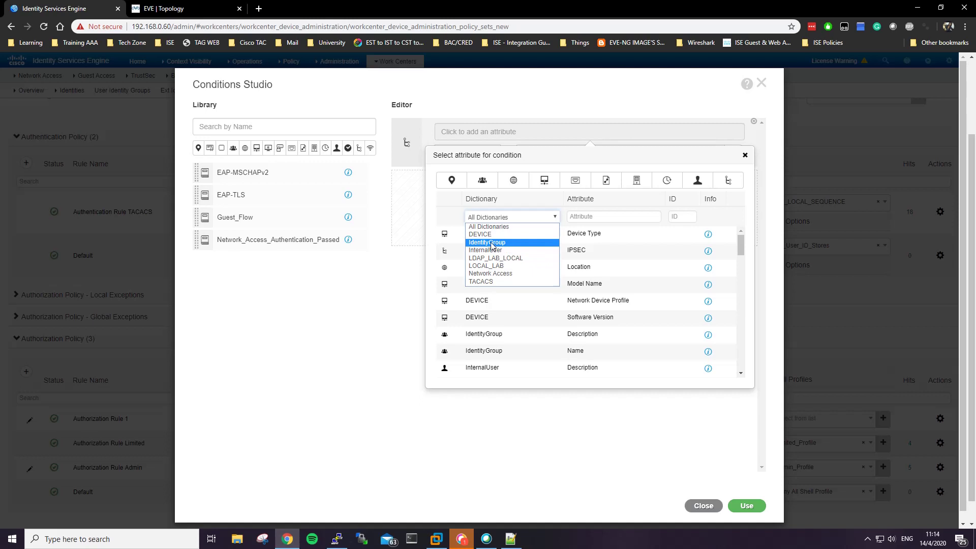
pyautogui.click(481, 181)
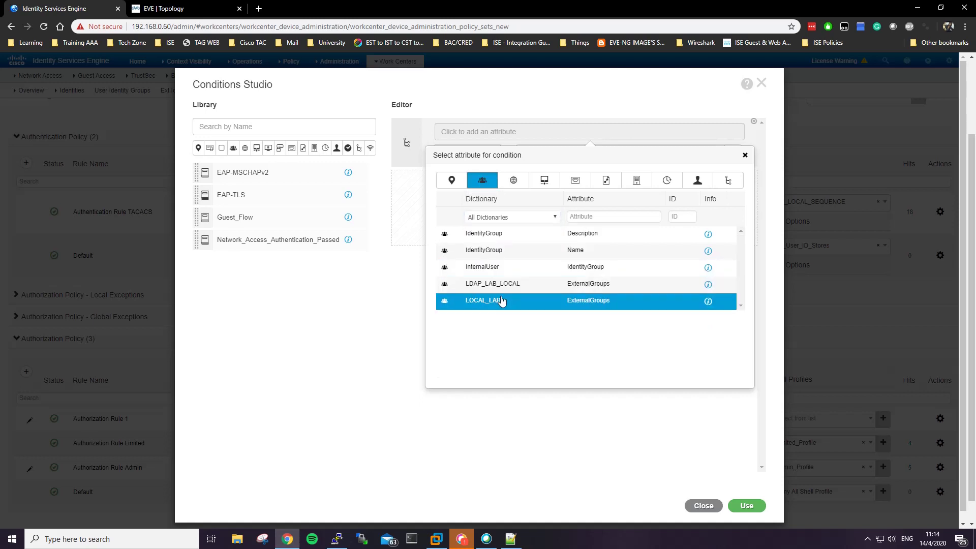
pyautogui.click(576, 303)
pyautogui.click(558, 158)
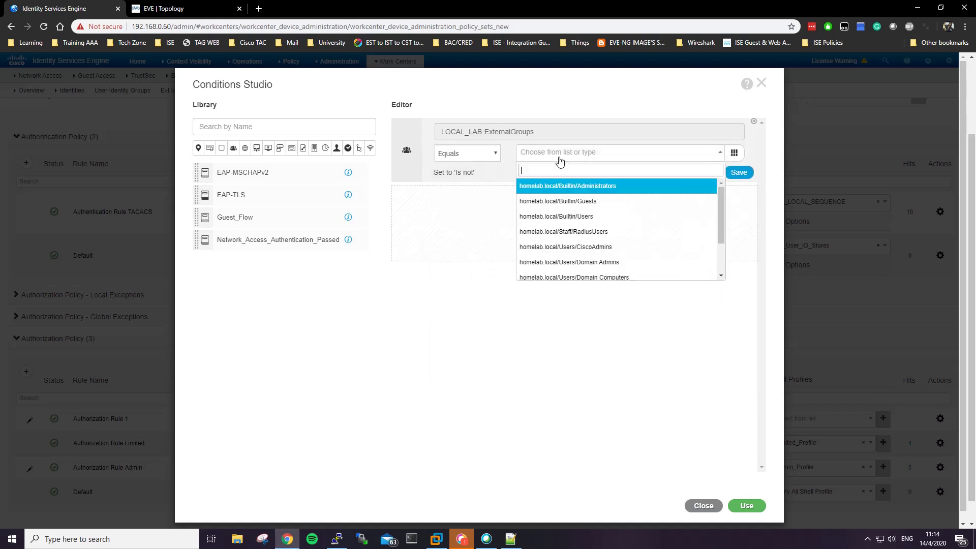
pyautogui.scroll(-2, 590, 246)
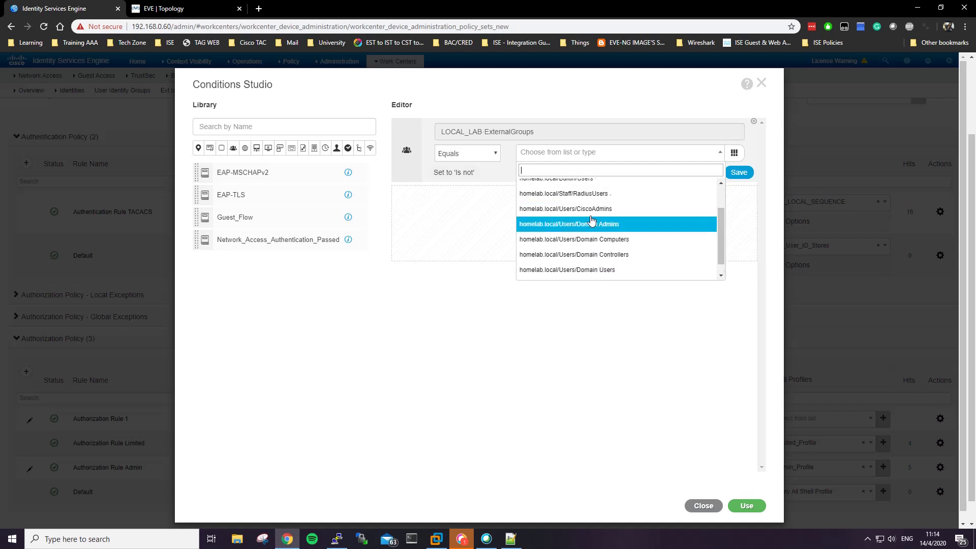
pyautogui.click(703, 505)
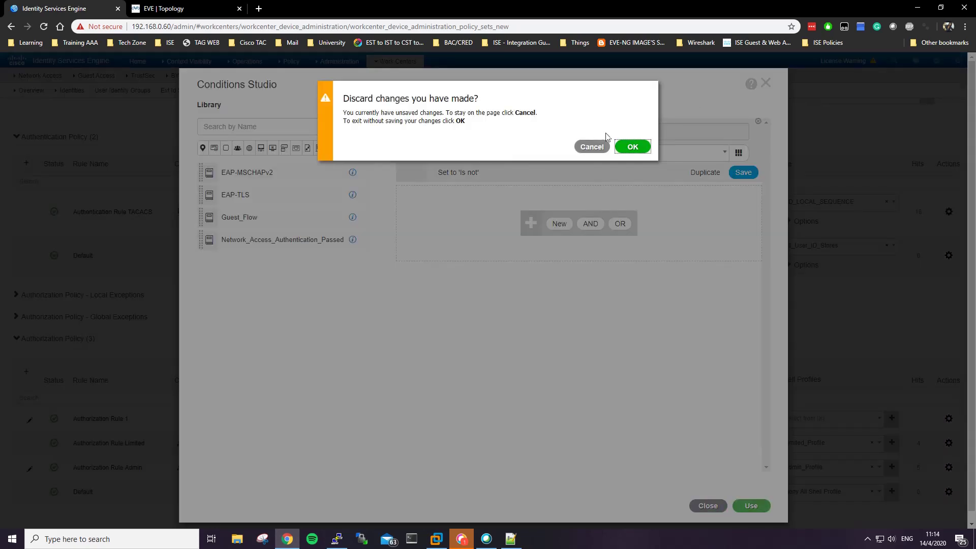
pyautogui.click(631, 147)
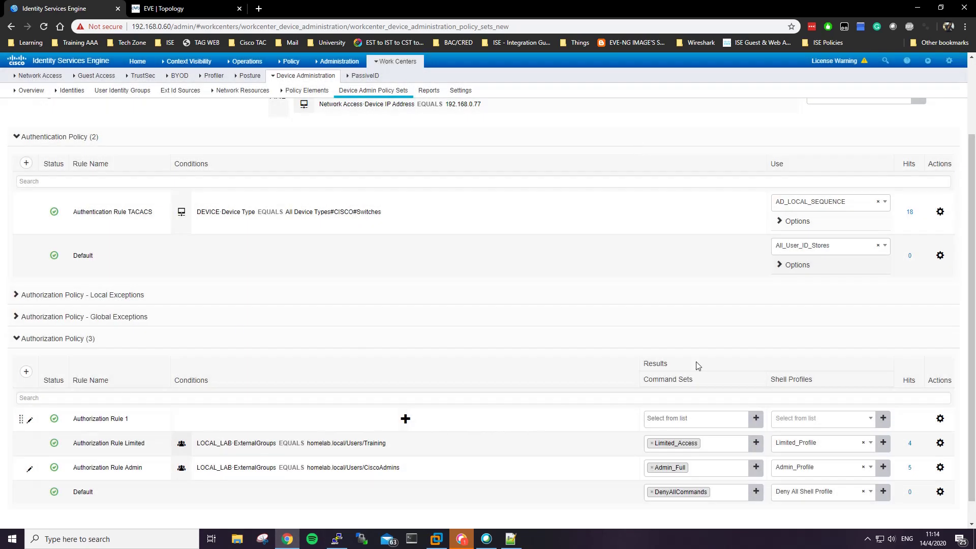
# Step: Delete the empty Authorization Rule 1 from the authorization policy
pyautogui.click(940, 421)
pyautogui.click(905, 501)
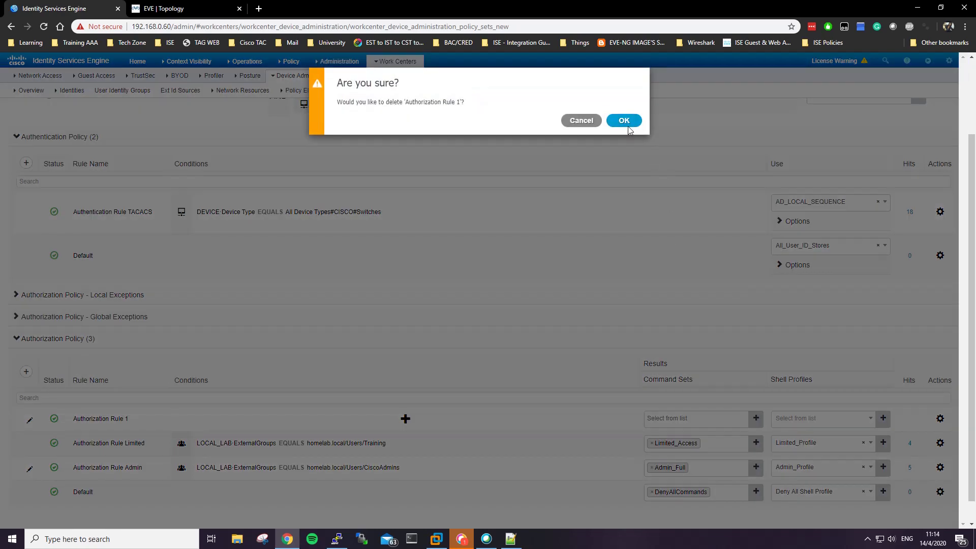
pyautogui.click(626, 123)
# Step: Save TACACS Policy Set and open the TACACS live logs
pyautogui.click(951, 513)
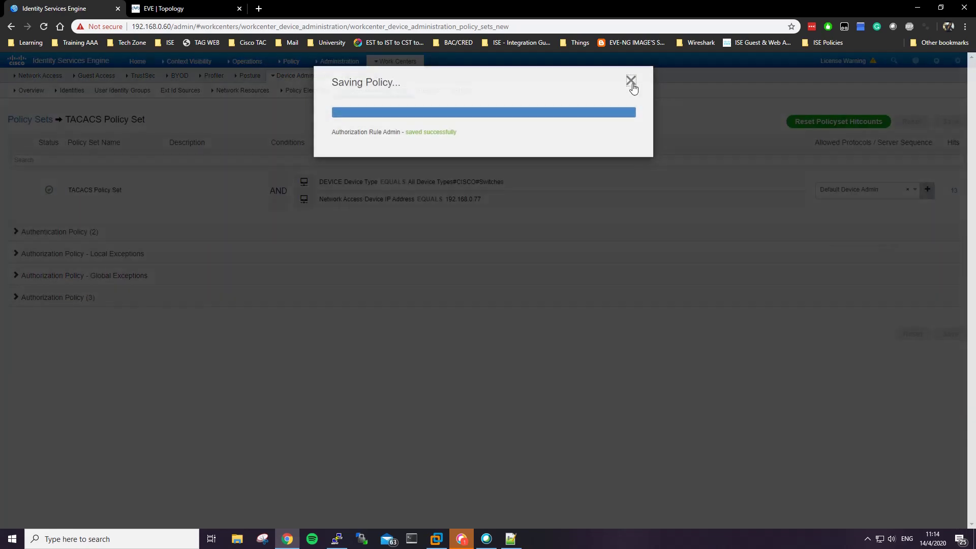
pyautogui.click(631, 80)
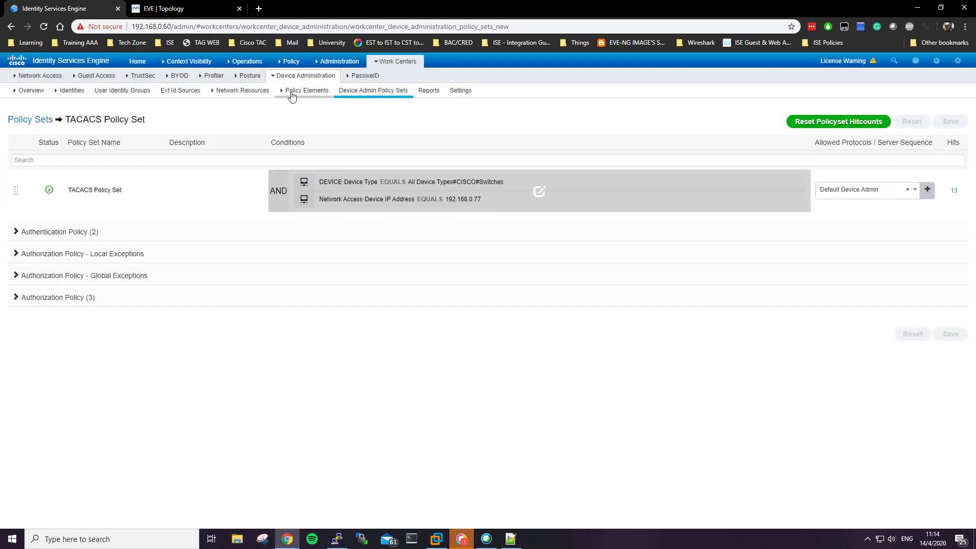
pyautogui.moveTo(247, 61)
pyautogui.click(248, 123)
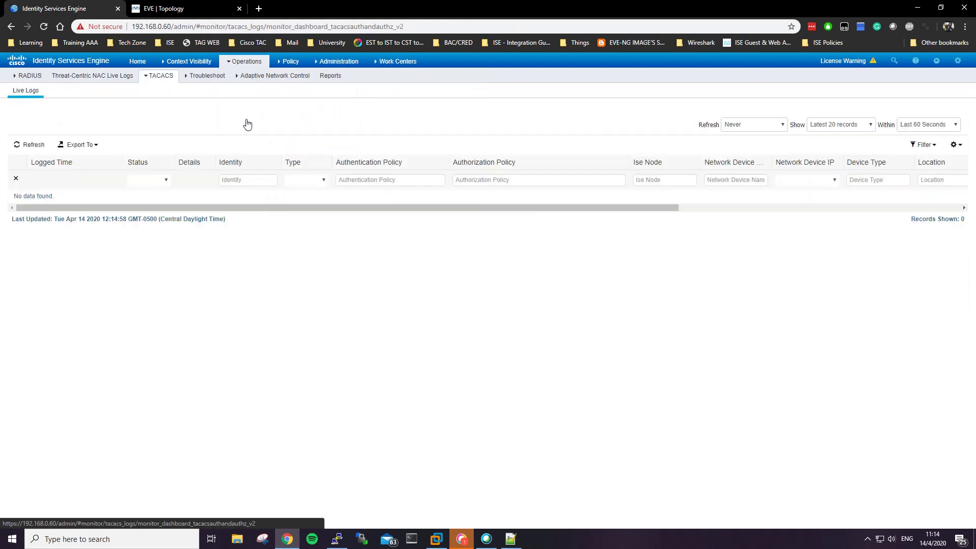
# Step: Switch to PuTTY and open a new SSH session to the switch at 192.168.0.77
pyautogui.click(338, 540)
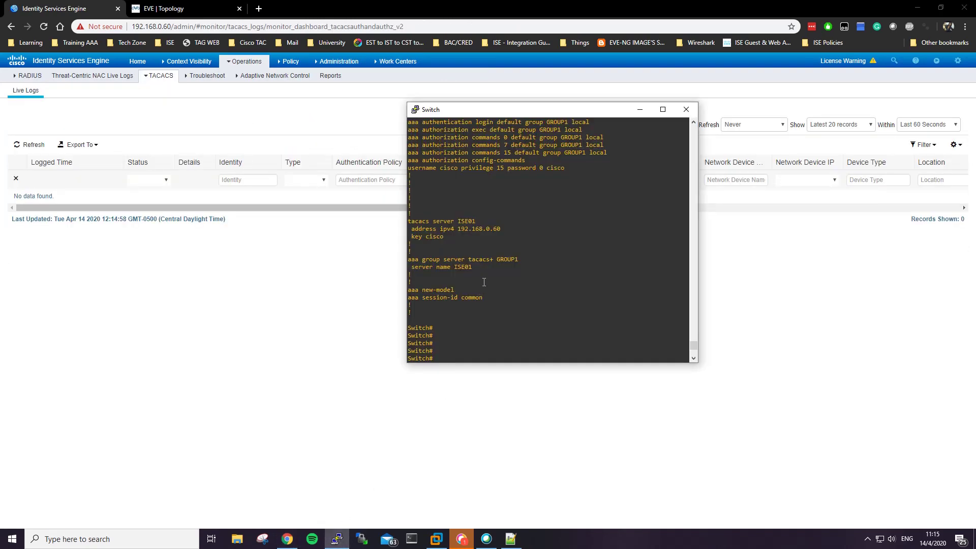
pyautogui.rightClick(336, 539)
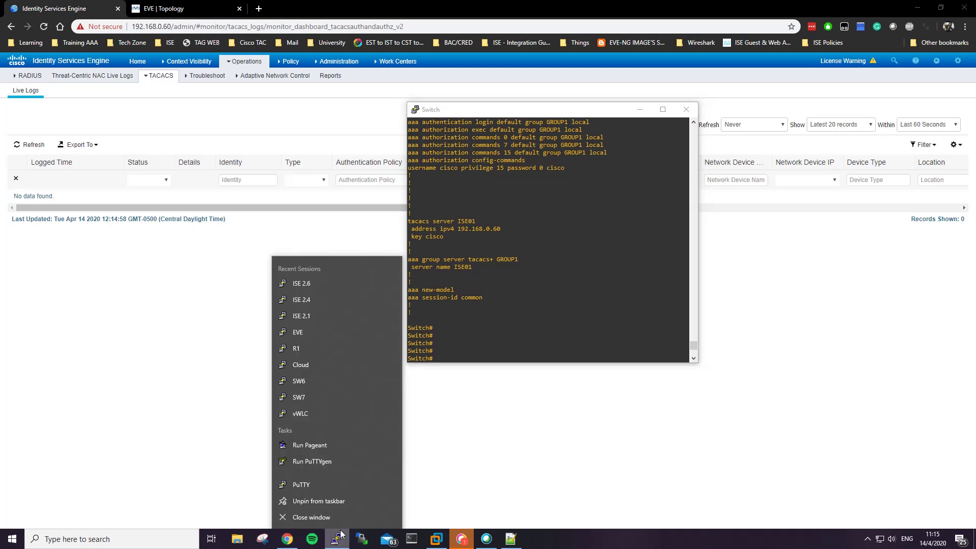
pyautogui.click(309, 486)
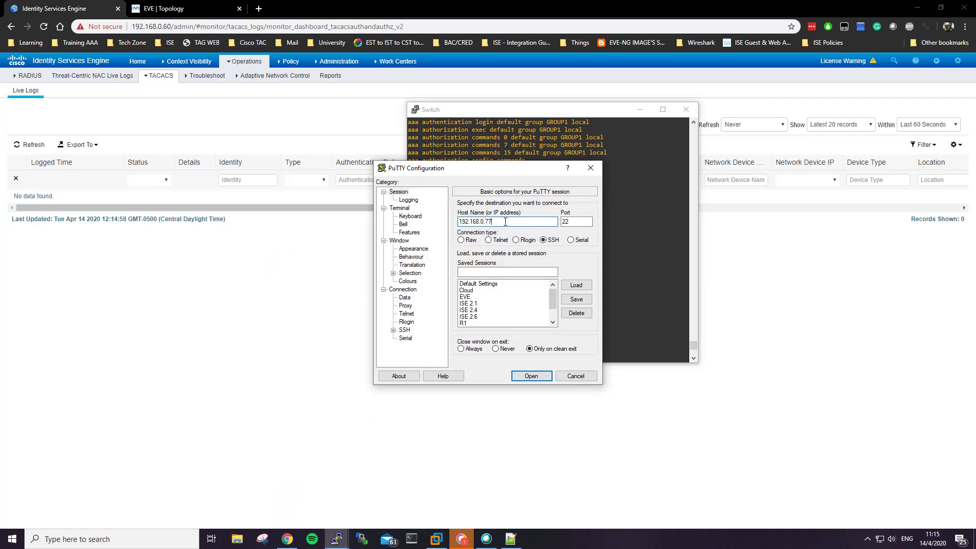
pyautogui.press('Return')
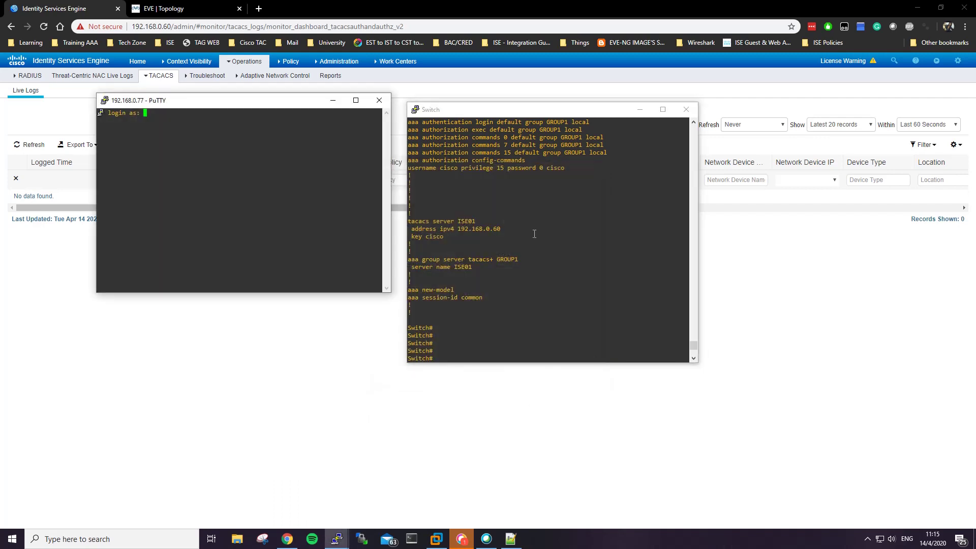
# Step: Log in to the switch as admin_user with the account password and enter a few blank lines at the prompt
pyautogui.write('admin_user')
pyautogui.press('Return')
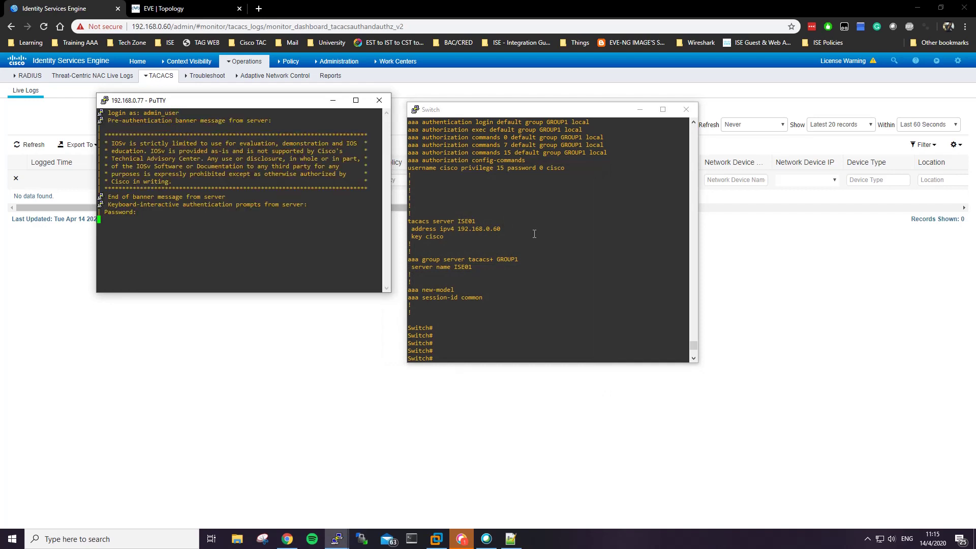
pyautogui.press('Return')
pyautogui.press('Return')
pyautogui.press('Return')
pyautogui.press('Return')
pyautogui.press('Return')
pyautogui.press('Return')
pyautogui.press('Return')
pyautogui.press('Return')
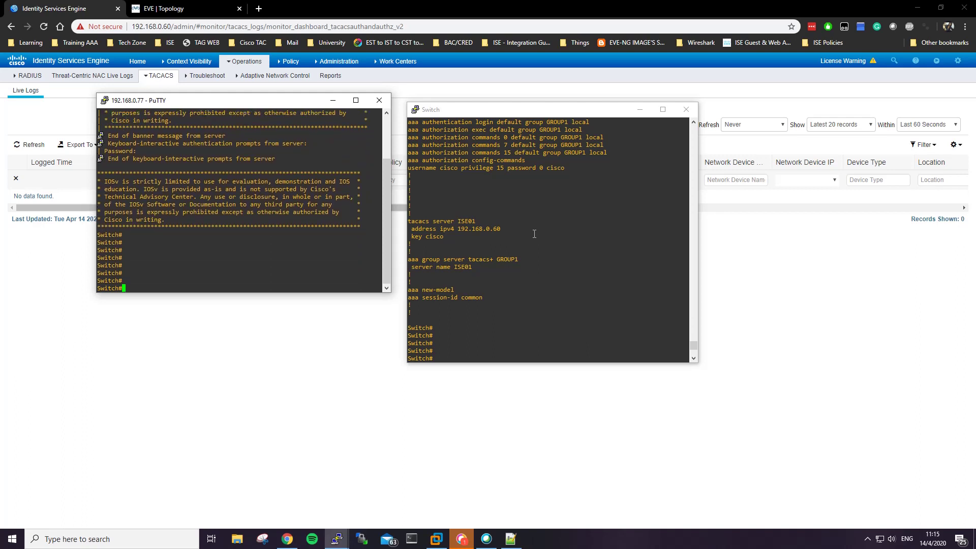
# Step: Refresh the TACACS live logs in ISE and examine the authentication details of the admin_user login, including username, device IP and other attributes
pyautogui.click(411, 371)
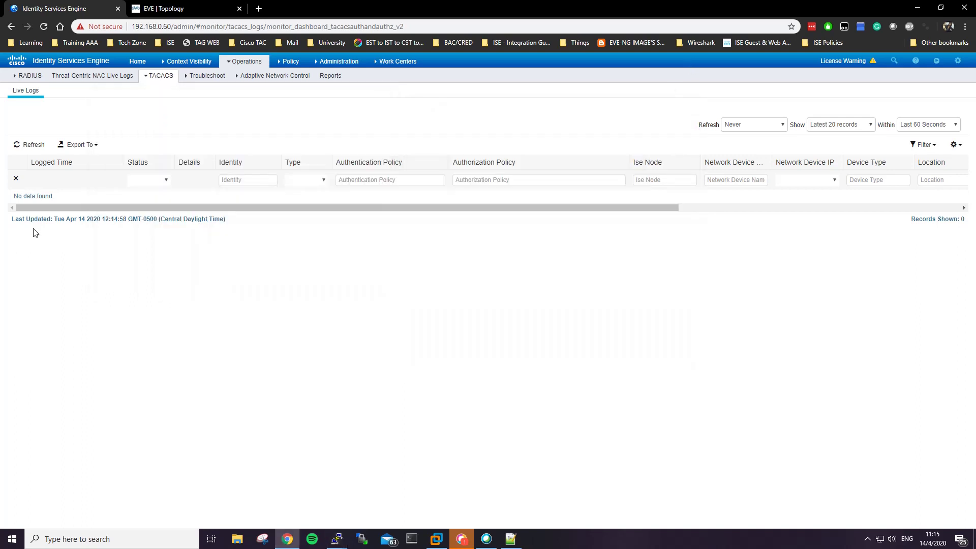
pyautogui.click(33, 145)
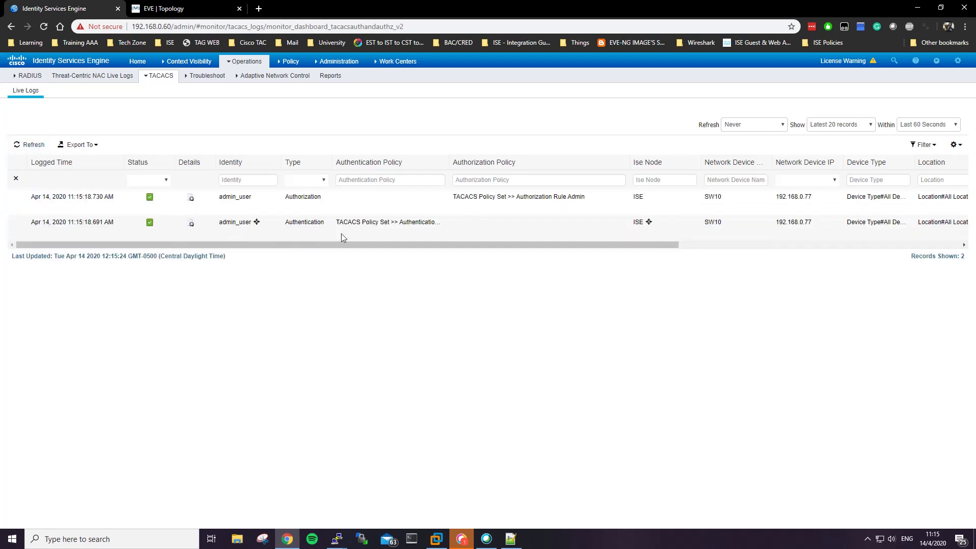
pyautogui.click(191, 224)
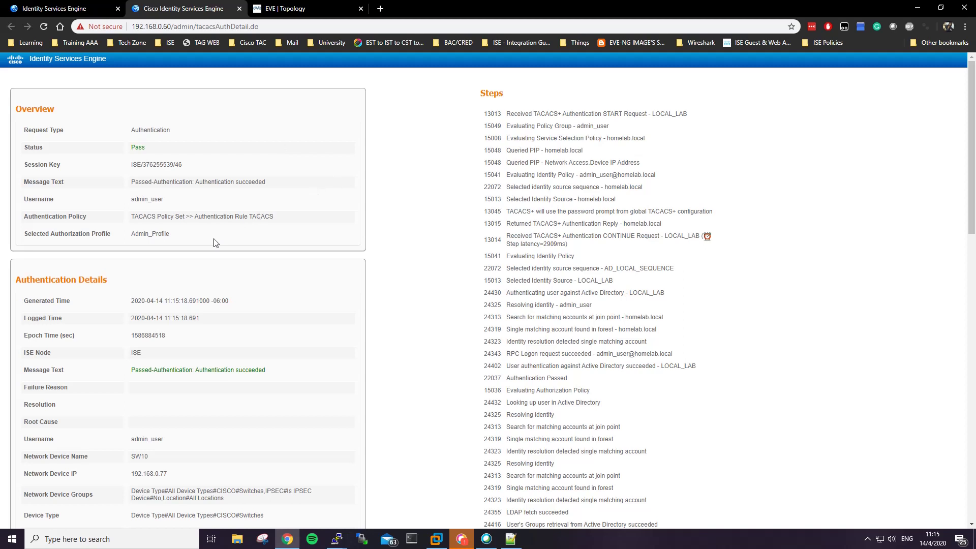
pyautogui.scroll(-4, 213, 242)
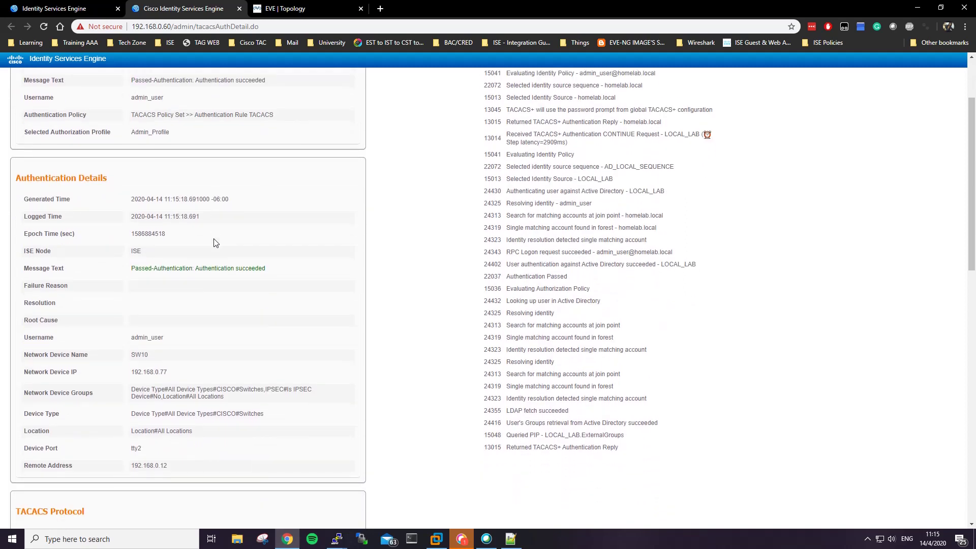
pyautogui.moveTo(133, 234); pyautogui.dragTo(161, 238)
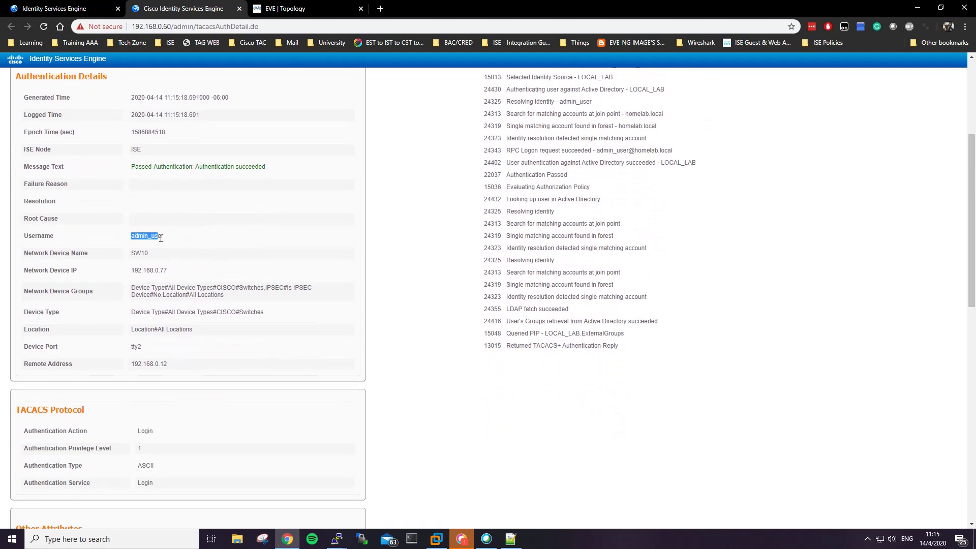
pyautogui.moveTo(173, 273); pyautogui.dragTo(127, 276)
pyautogui.scroll(-10, 306, 271)
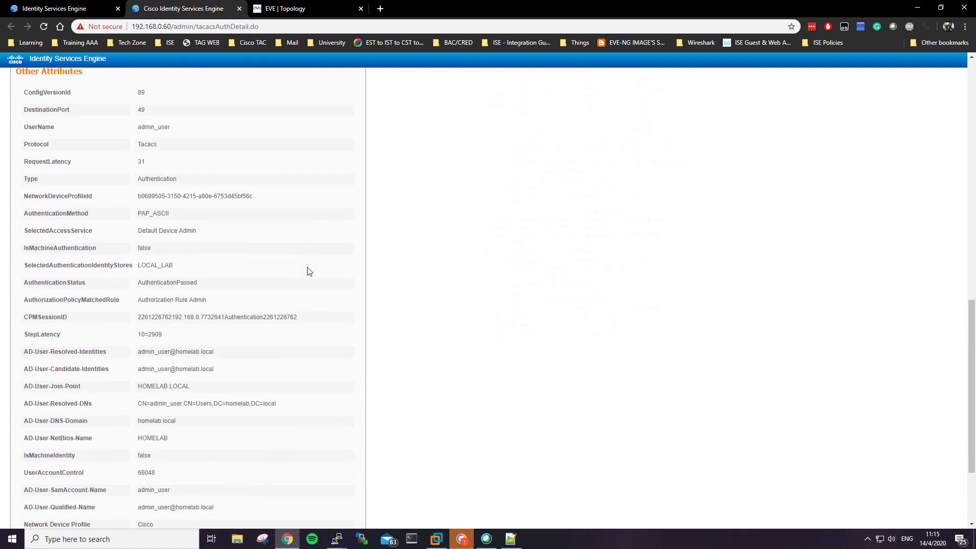
pyautogui.scroll(-1, 307, 270)
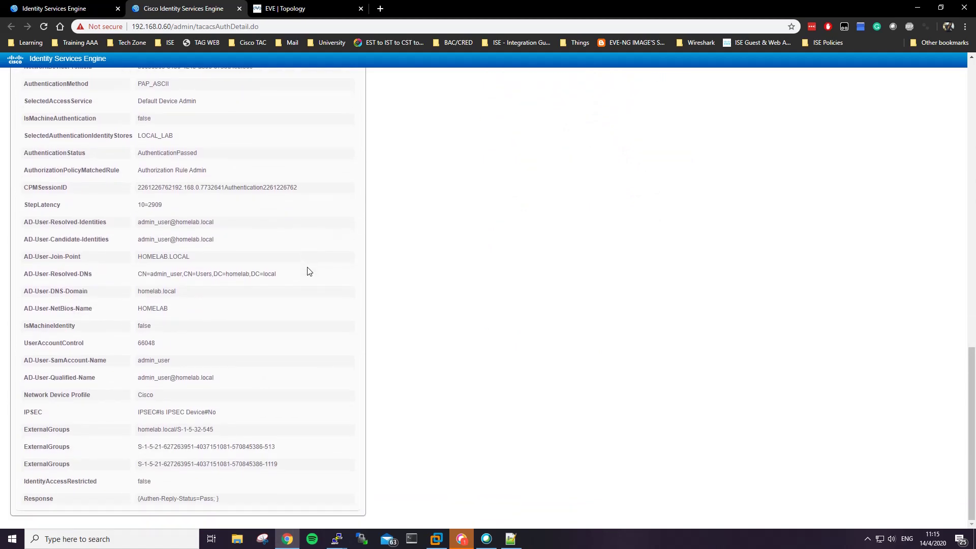
pyautogui.scroll(10, 307, 271)
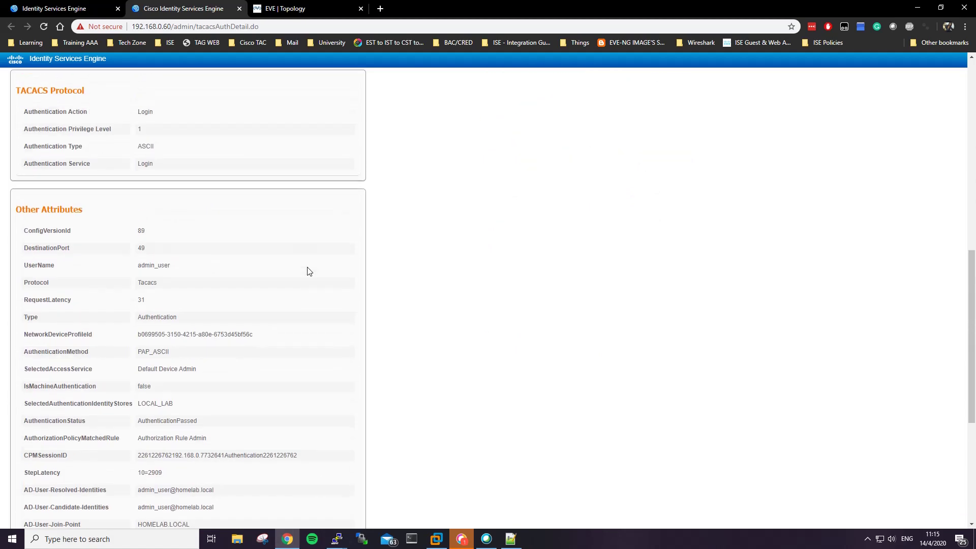
pyautogui.click(239, 8)
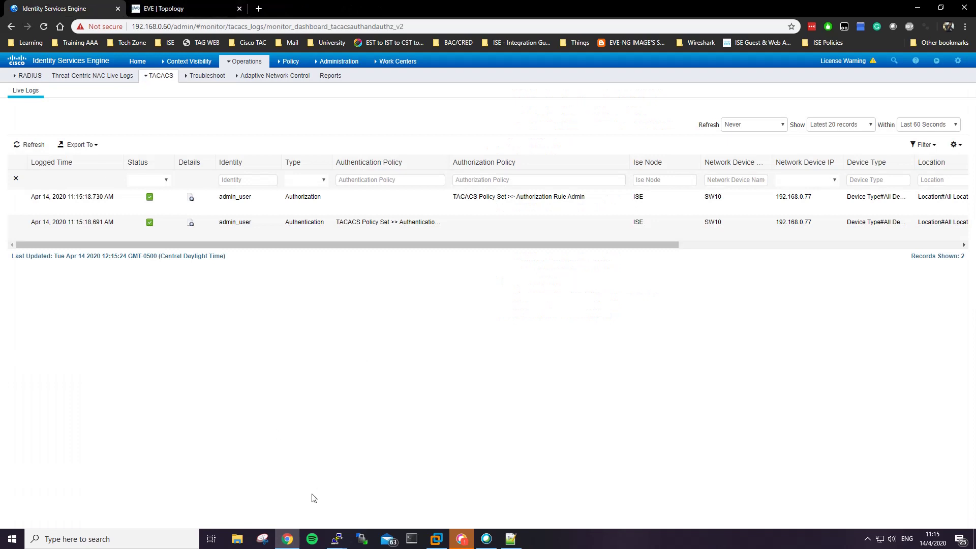
# Step: Switch to the open PuTTY session on the switch and enter global configuration mode with conf ter
pyautogui.click(336, 537)
pyautogui.click(396, 509)
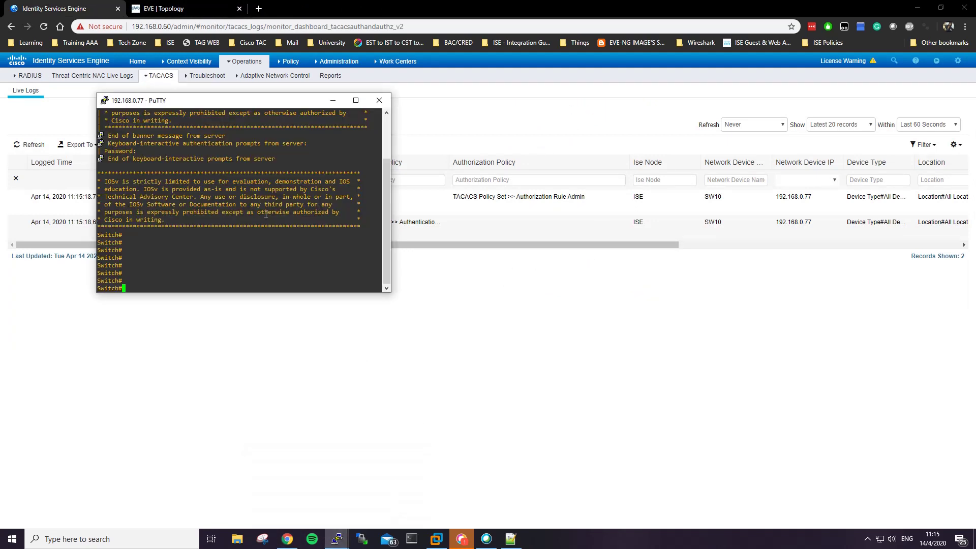
pyautogui.press('Return')
pyautogui.press('Return')
pyautogui.press('Return')
pyautogui.press('Return')
pyautogui.write('conf ter')
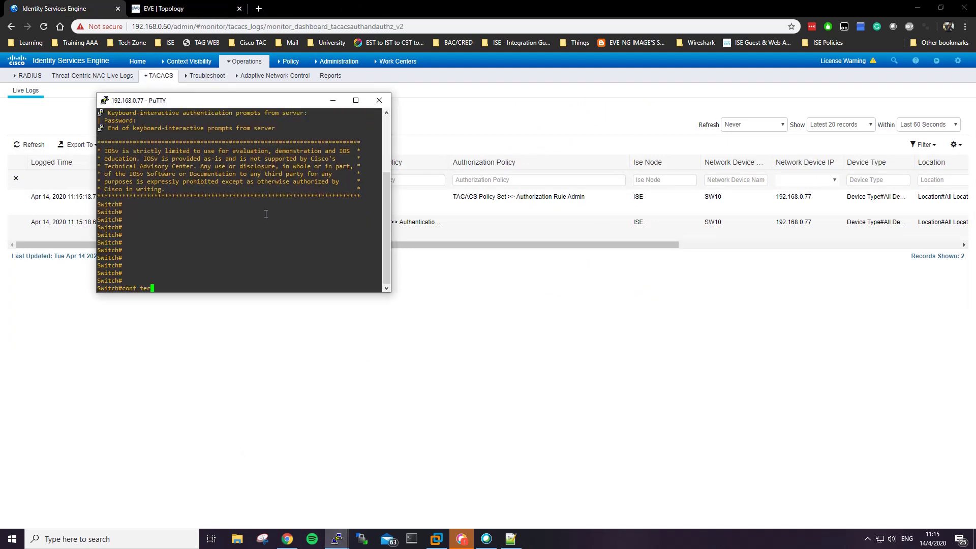
pyautogui.press('Return')
pyautogui.press('Return')
pyautogui.press('Return')
pyautogui.press('Return')
pyautogui.press('Return')
pyautogui.press('Return')
pyautogui.press('Return')
pyautogui.press('Return')
pyautogui.press('Return')
pyautogui.press('Return')
pyautogui.press('Return')
pyautogui.press('Return')
pyautogui.press('Return')
pyautogui.press('Return')
pyautogui.press('Return')
pyautogui.press('Return')
pyautogui.press('Return')
pyautogui.press('Return')
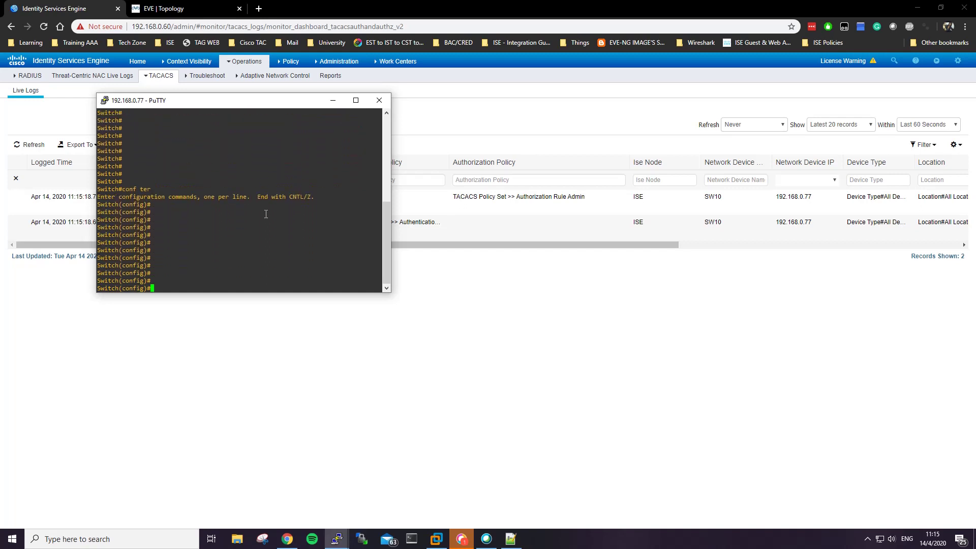
# Step: Try to add a static route with the command ip route 0.0.0.0. 0.0.0.0 192.167.8.5
pyautogui.write('ip')
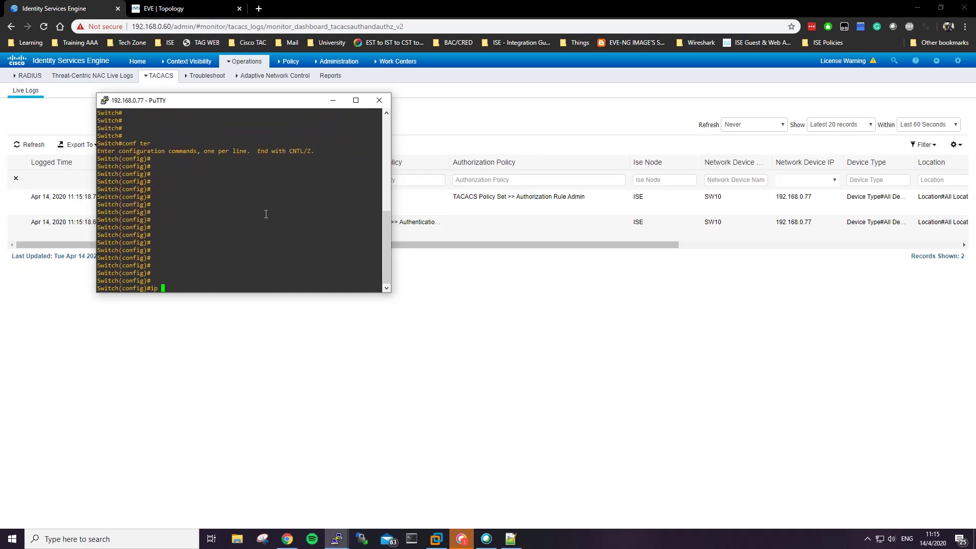
pyautogui.write(' ro')
pyautogui.press('Tab')
pyautogui.write('ute ')
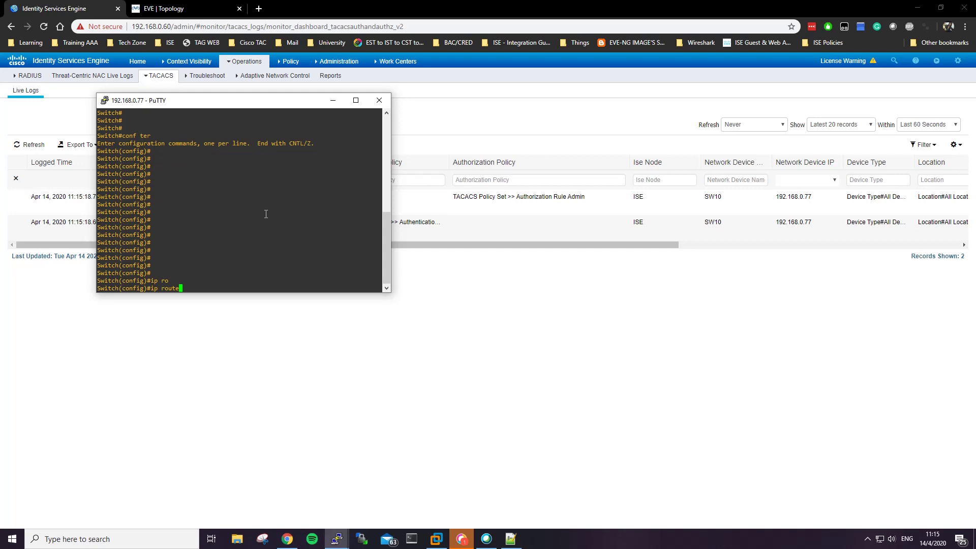
pyautogui.write('0.0.0.0. 0.0.0.0 192.167.8.5')
pyautogui.press('Return')
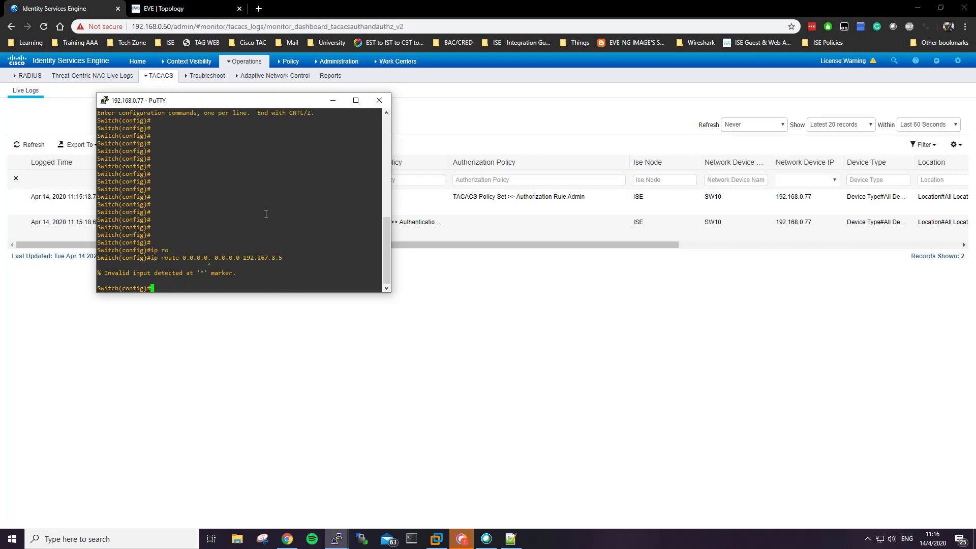
pyautogui.press('Return')
pyautogui.press('Return')
# Step: Correct the recalled command and add a default route as ip route 0.0.0.0 0.0.0.0 192.167.8.5
pyautogui.press('Up')
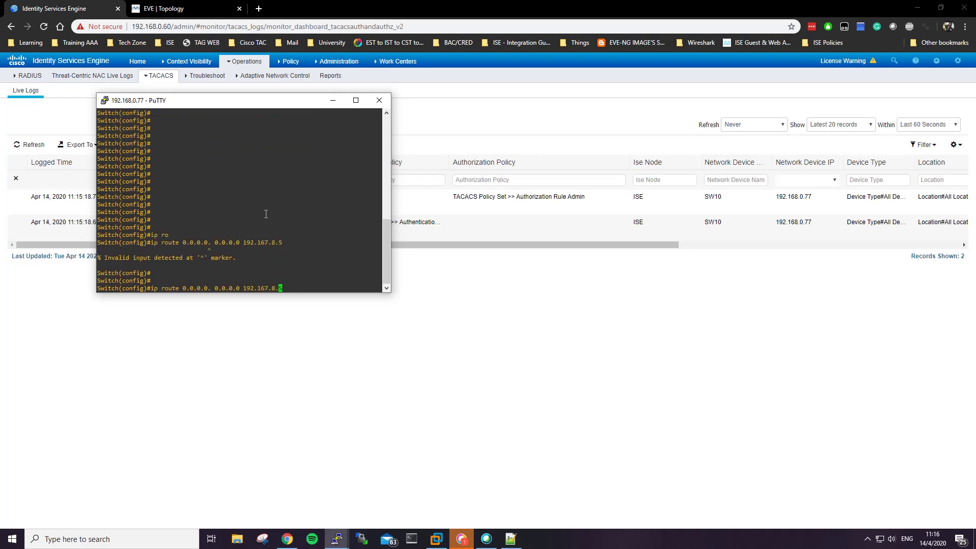
pyautogui.press('BackSpace')
pyautogui.press('Return')
pyautogui.press('Return')
pyautogui.press('Return')
pyautogui.press('Return')
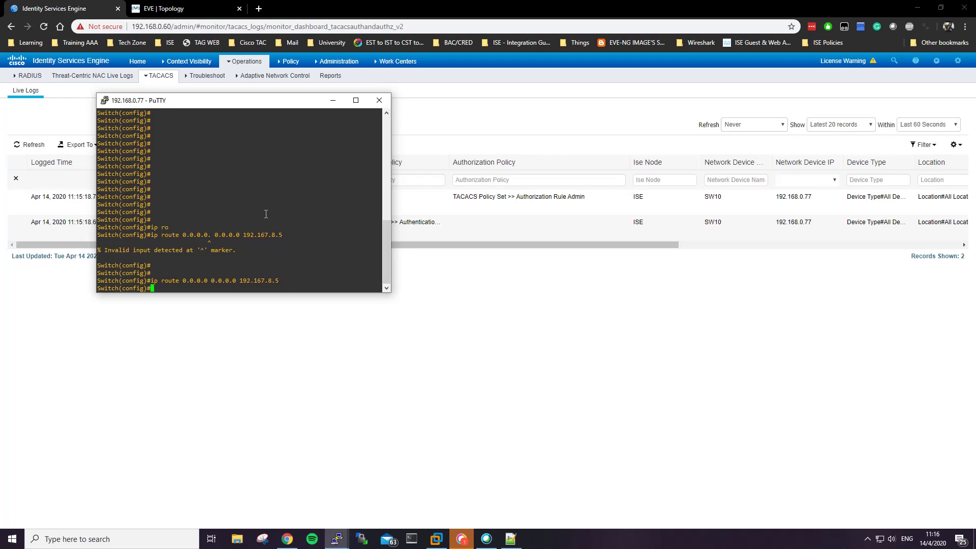
# Step: Remove the default route with no ip route 0.0.0.0 0.0.0.0 192.167.8.5
pyautogui.press('Up')
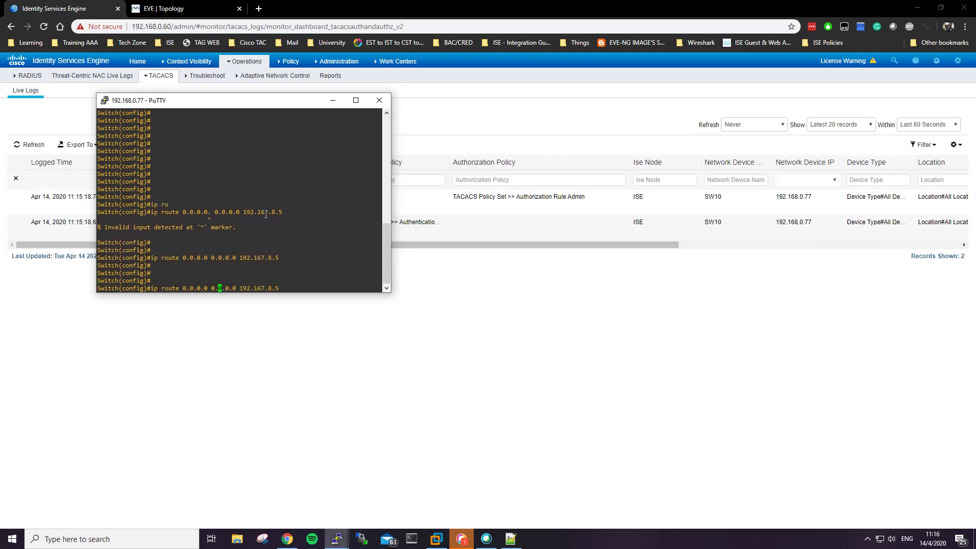
pyautogui.write('no')
pyautogui.press('Return')
pyautogui.press('Return')
pyautogui.press('Return')
pyautogui.press('Return')
pyautogui.press('Return')
pyautogui.press('Return')
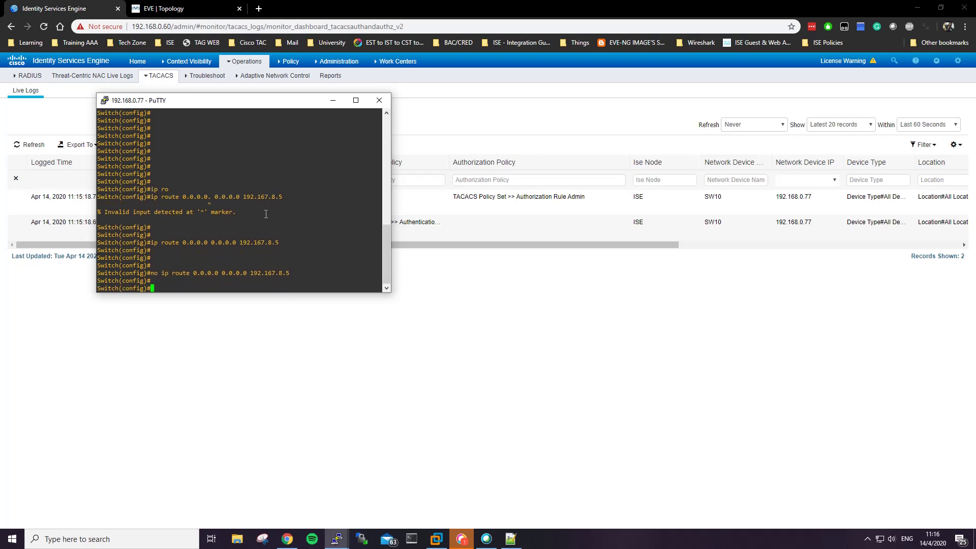
# Step: Leave configuration mode with end and close the admin_user SSH session
pyautogui.write('end')
pyautogui.press('Return')
pyautogui.press('Return')
pyautogui.press('Return')
pyautogui.press('Return')
pyautogui.press('Return')
pyautogui.press('Return')
pyautogui.press('Return')
pyautogui.press('Return')
pyautogui.press('Return')
pyautogui.press('Return')
pyautogui.press('Return')
pyautogui.press('Return')
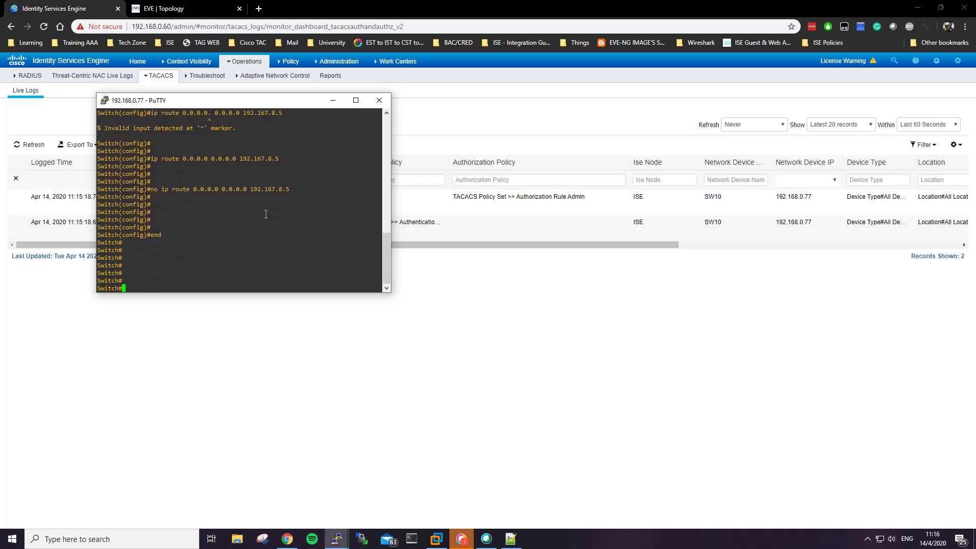
pyautogui.press('Return')
pyautogui.press('Return')
pyautogui.press('Return')
pyautogui.press('Return')
pyautogui.press('Return')
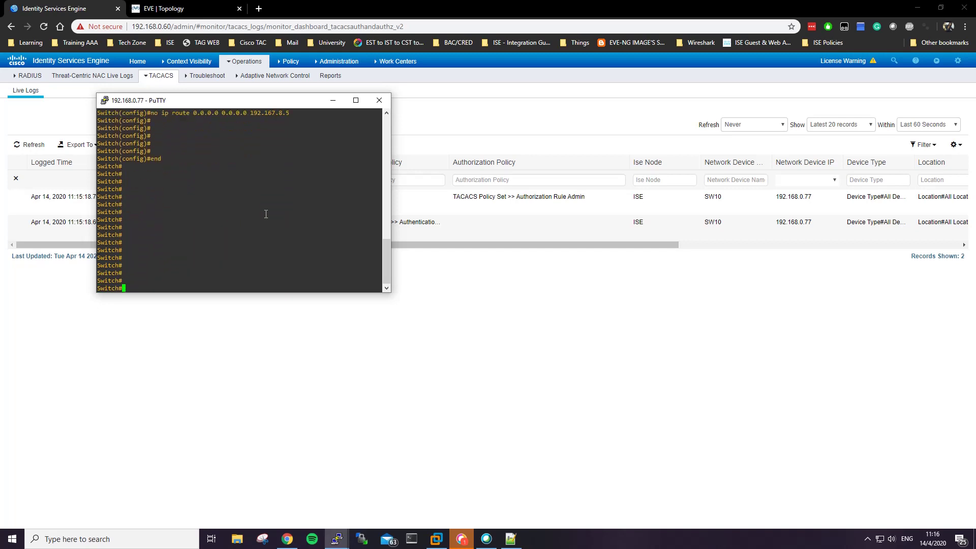
pyautogui.click(379, 100)
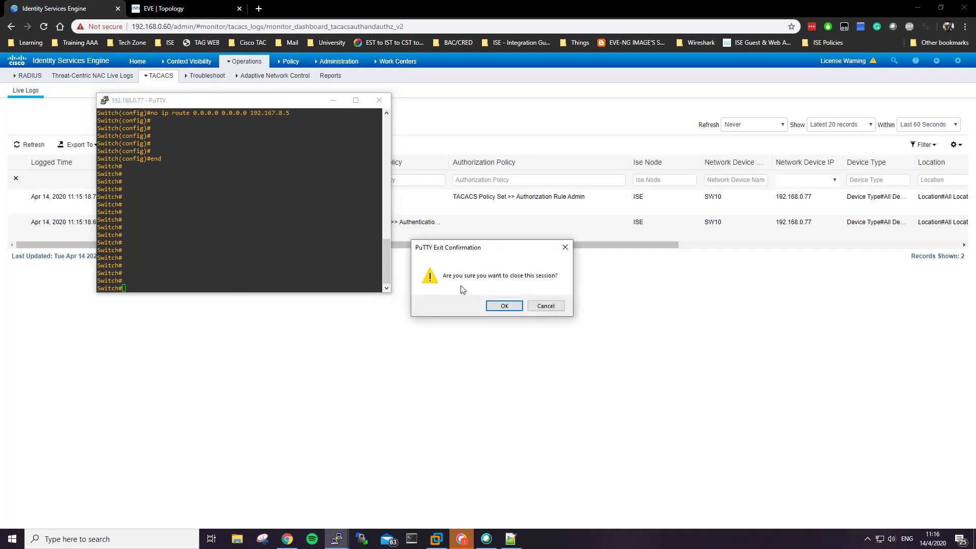
pyautogui.click(499, 305)
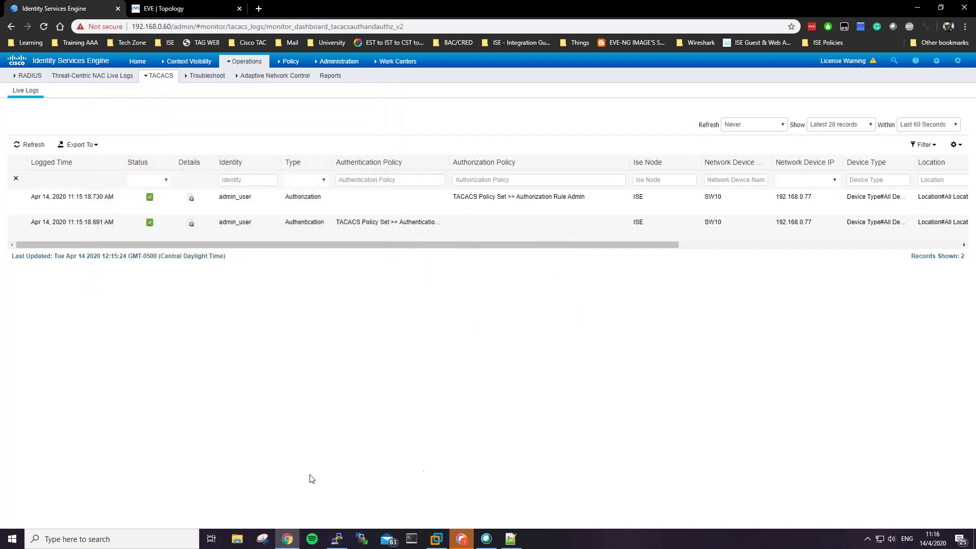
# Step: Start a new PuTTY SSH session to the switch at 192.168.0.77
pyautogui.rightClick(337, 538)
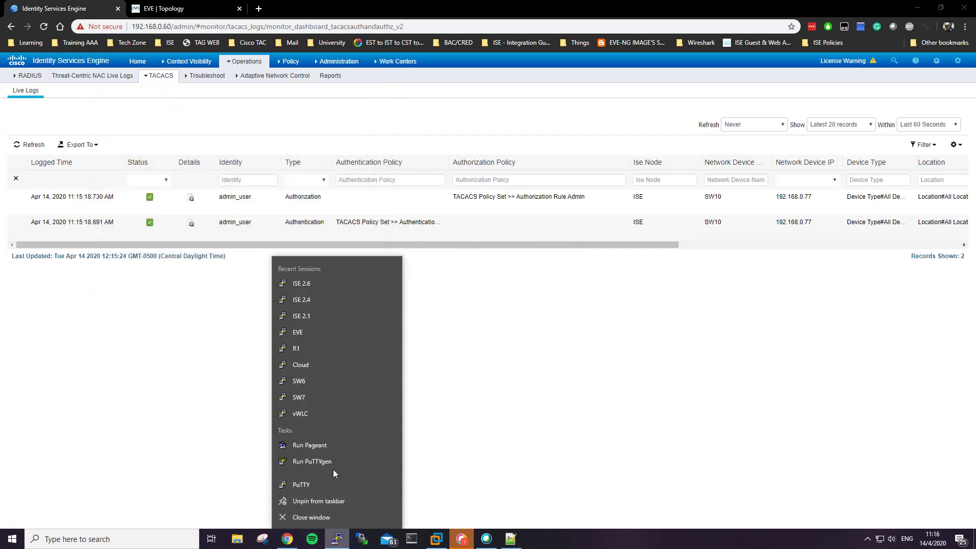
pyautogui.click(326, 484)
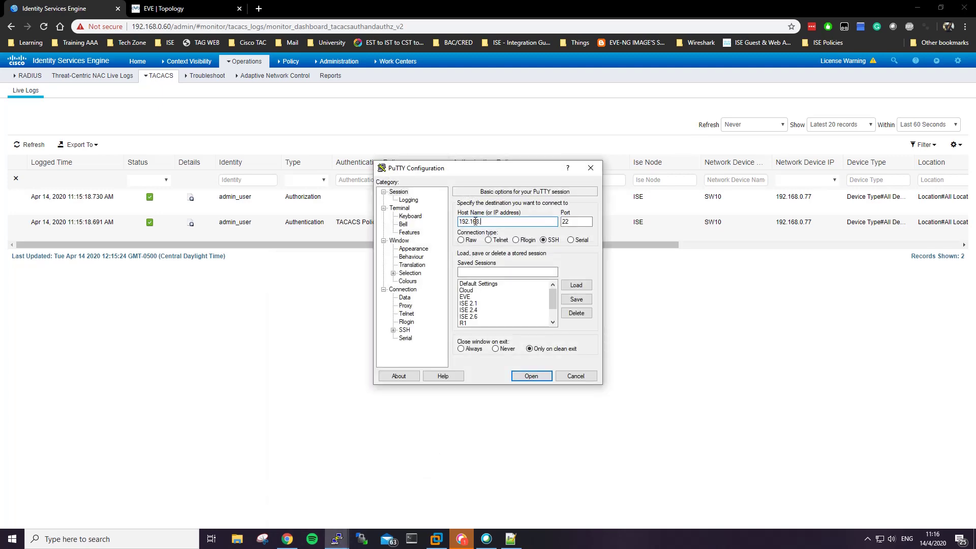
pyautogui.press('Return')
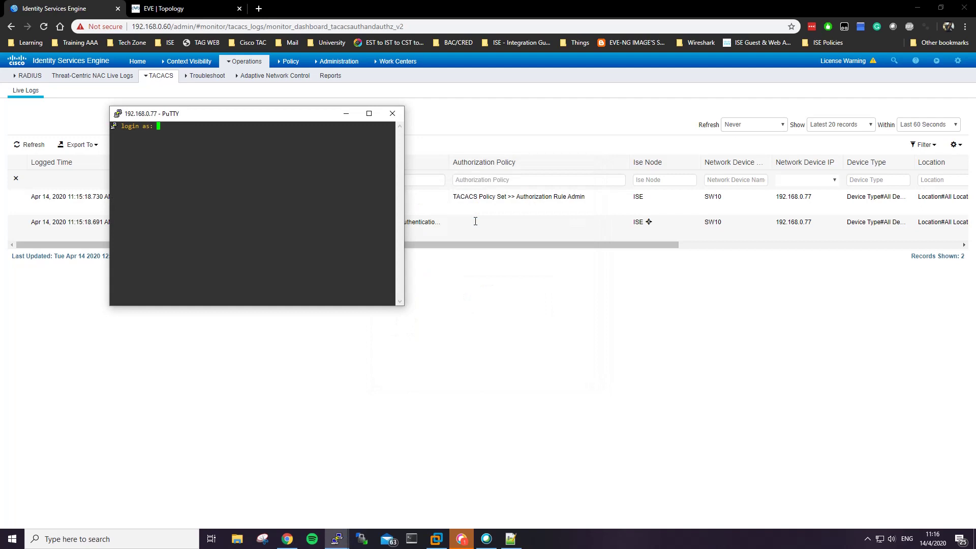
# Step: Try to log in as limited_user by answering the account, old and new password prompts, and close the session
pyautogui.write('l')
pyautogui.write('imited_user')
pyautogui.press('Return')
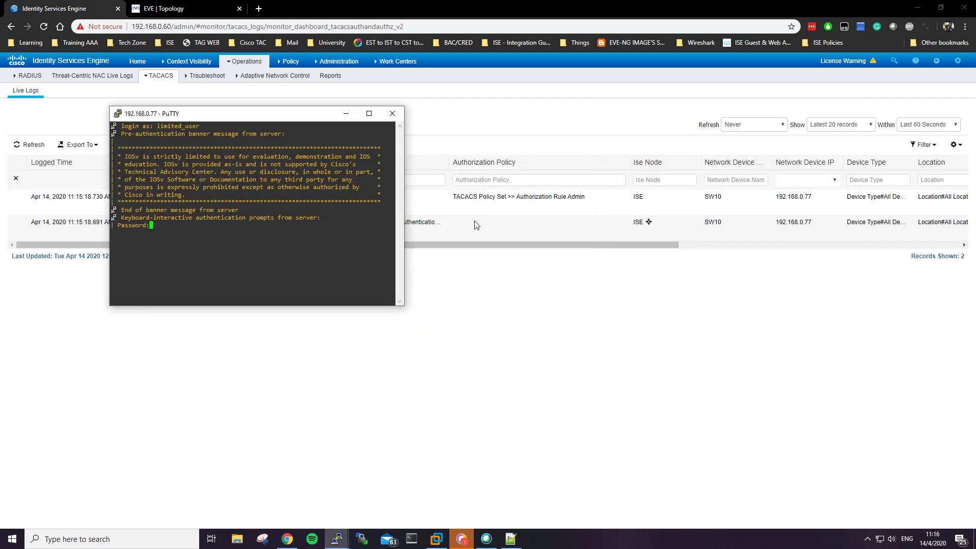
pyautogui.press('Return')
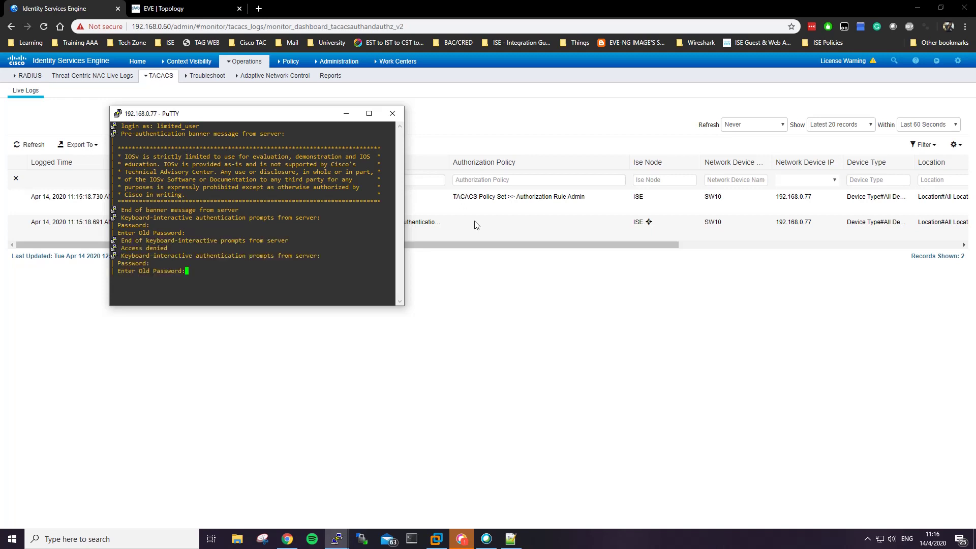
pyautogui.press('Return')
pyautogui.press('Return')
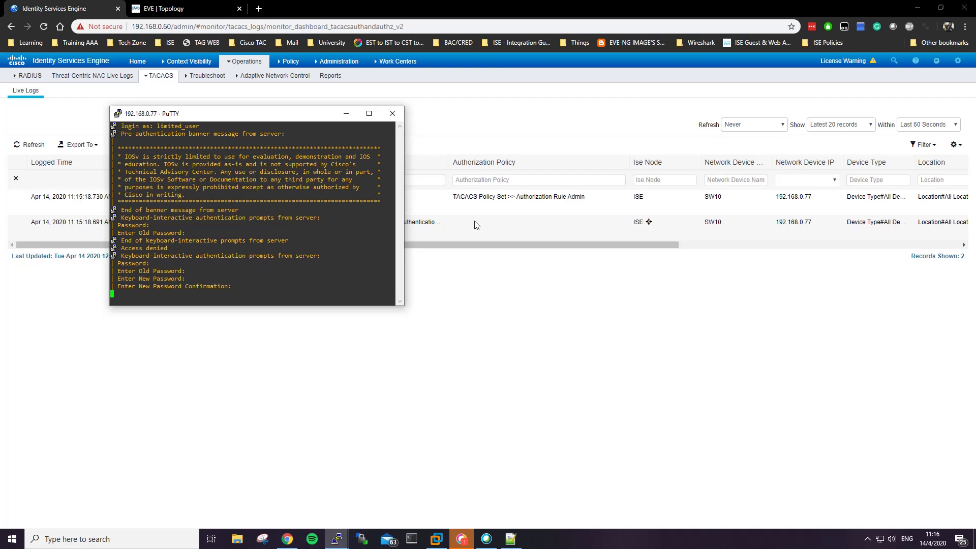
pyautogui.press('Return')
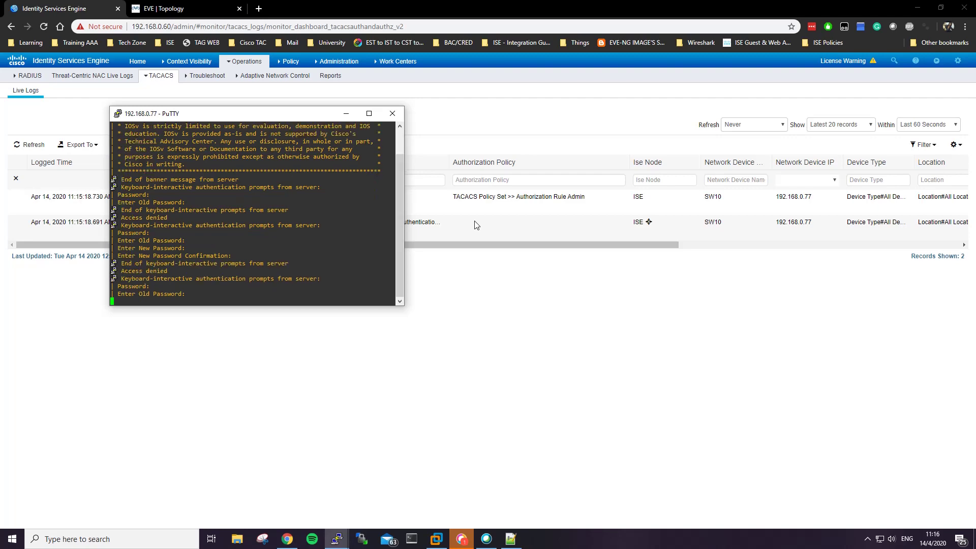
pyautogui.click(391, 114)
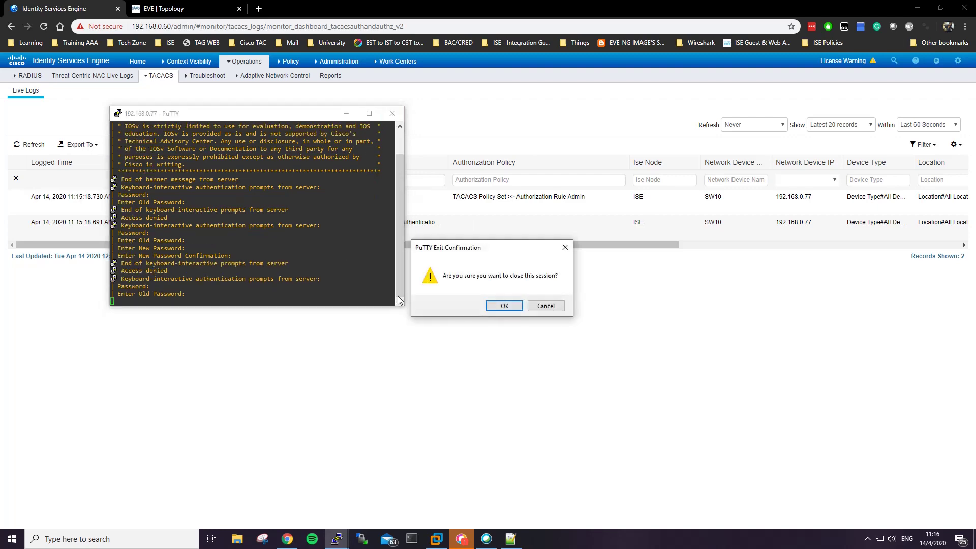
pyautogui.click(501, 306)
# Step: Open another PuTTY SSH session to the switch at 192.168.0.77
pyautogui.rightClick(336, 543)
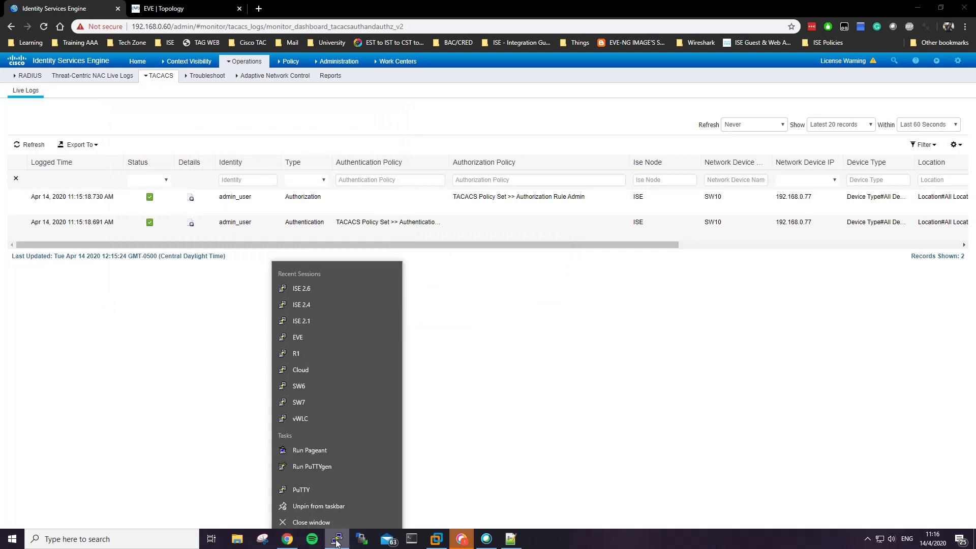
pyautogui.click(316, 488)
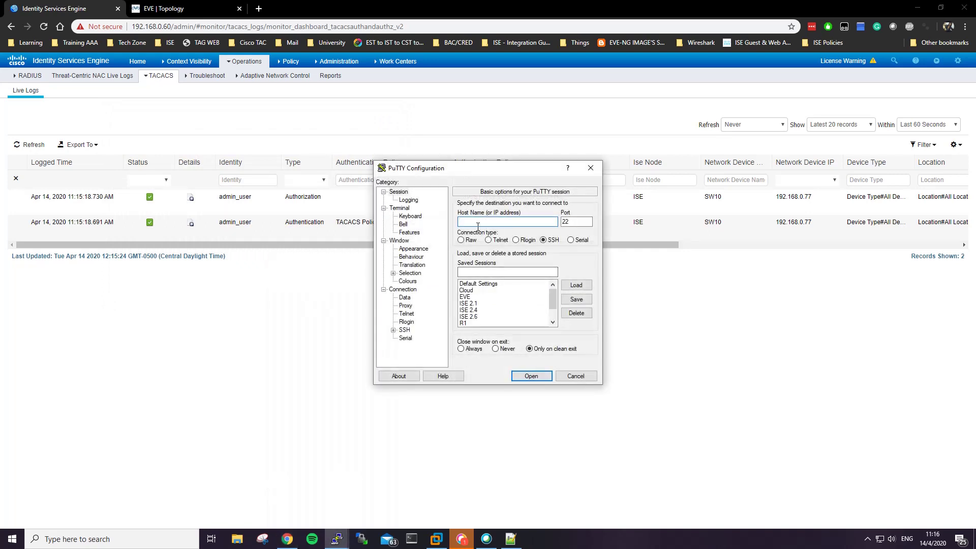
pyautogui.write('192.168.0.77')
pyautogui.press('Return')
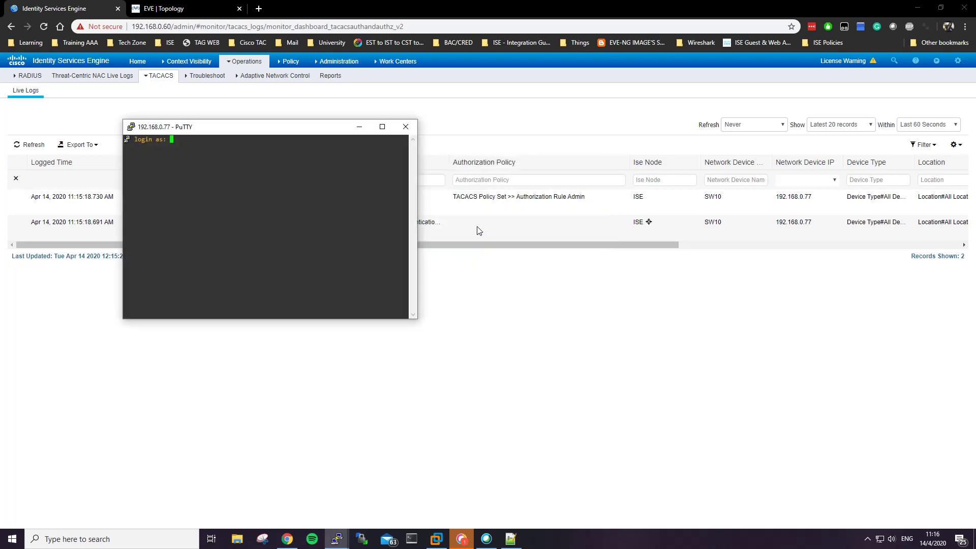
# Step: Log in to the switch as limited_user with the account password and enter several blank lines at the prompt
pyautogui.write('limited_user')
pyautogui.press('Return')
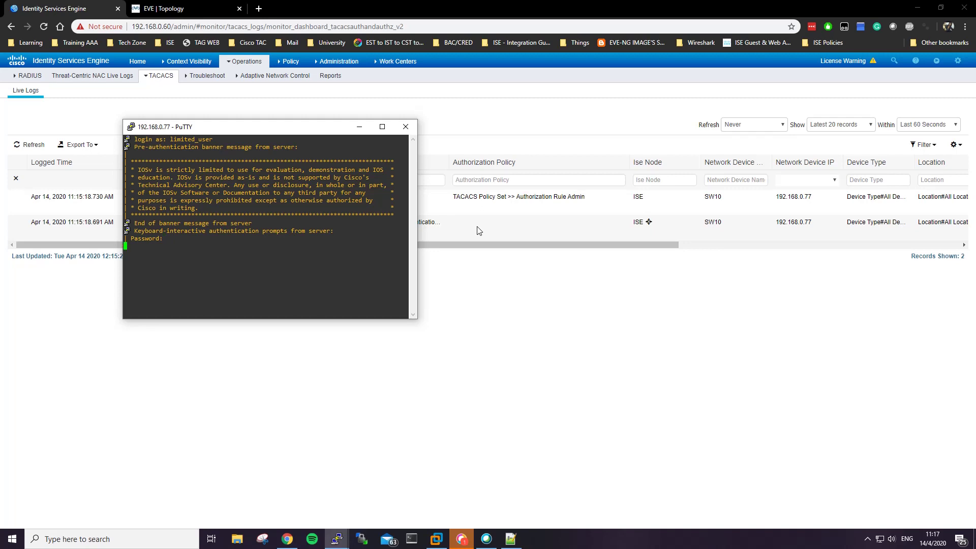
pyautogui.press('Return')
pyautogui.press('Return')
pyautogui.press('Return')
pyautogui.press('Return')
pyautogui.press('Return')
pyautogui.press('Return')
pyautogui.press('Return')
pyautogui.press('Return')
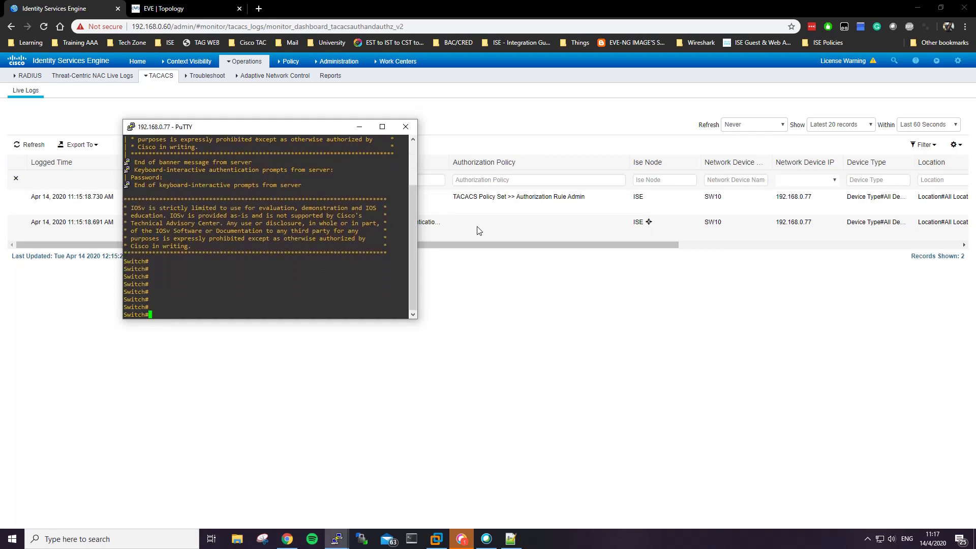
pyautogui.press('Return')
pyautogui.press('Return')
pyautogui.press('Return')
pyautogui.press('Return')
pyautogui.press('Return')
pyautogui.press('Return')
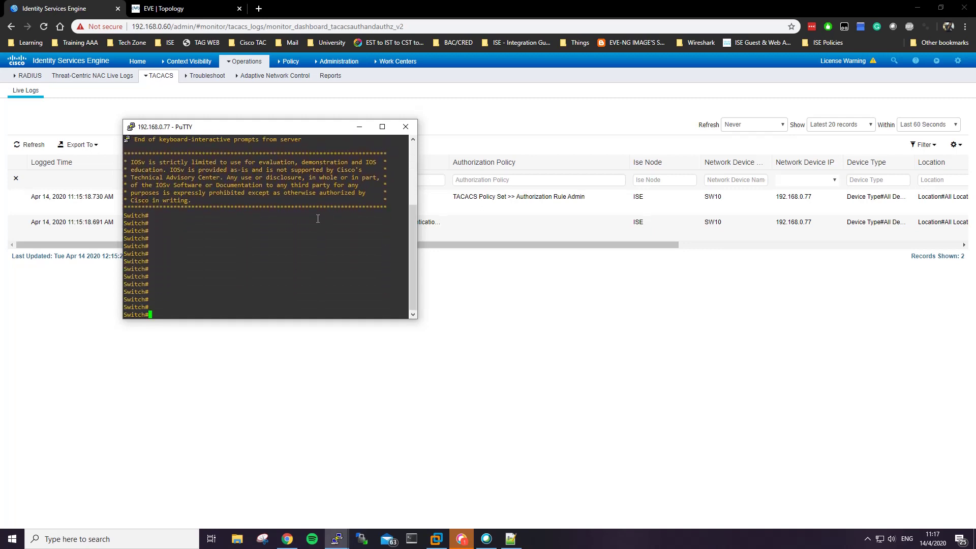
# Step: Move the PuTTY window clear of the live log entries and enter configuration mode with configure terminal as limited_user
pyautogui.moveTo(291, 131); pyautogui.dragTo(577, 279)
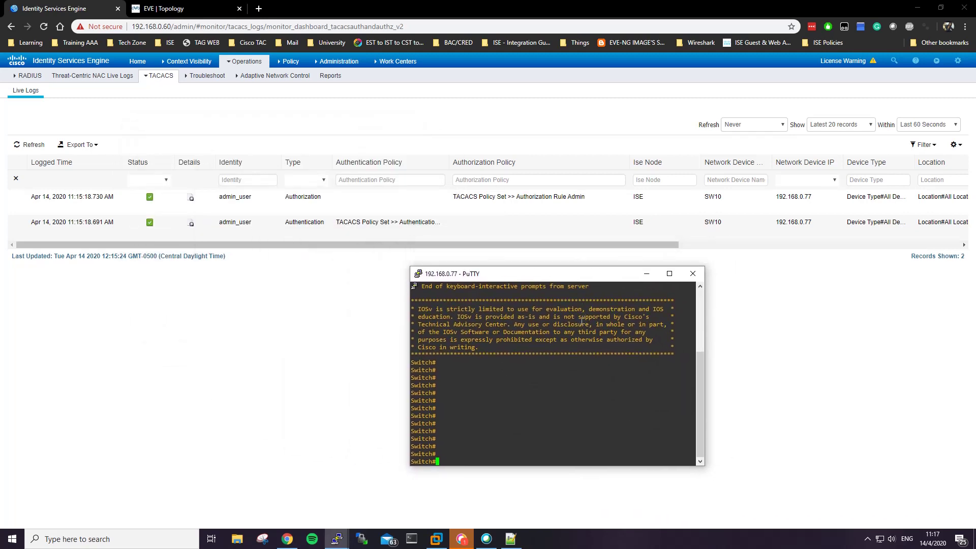
pyautogui.press('Return')
pyautogui.press('Return')
pyautogui.press('Return')
pyautogui.press('Return')
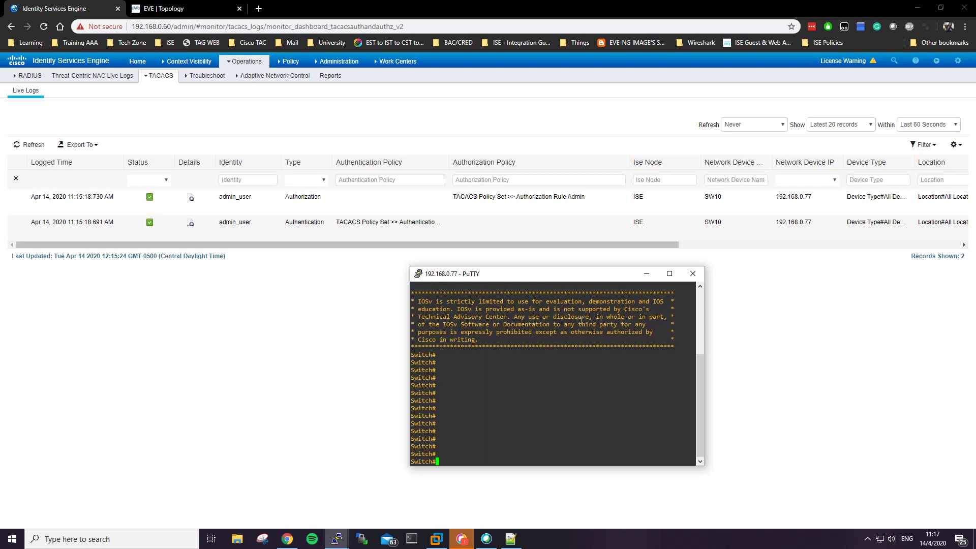
pyautogui.write('confg')
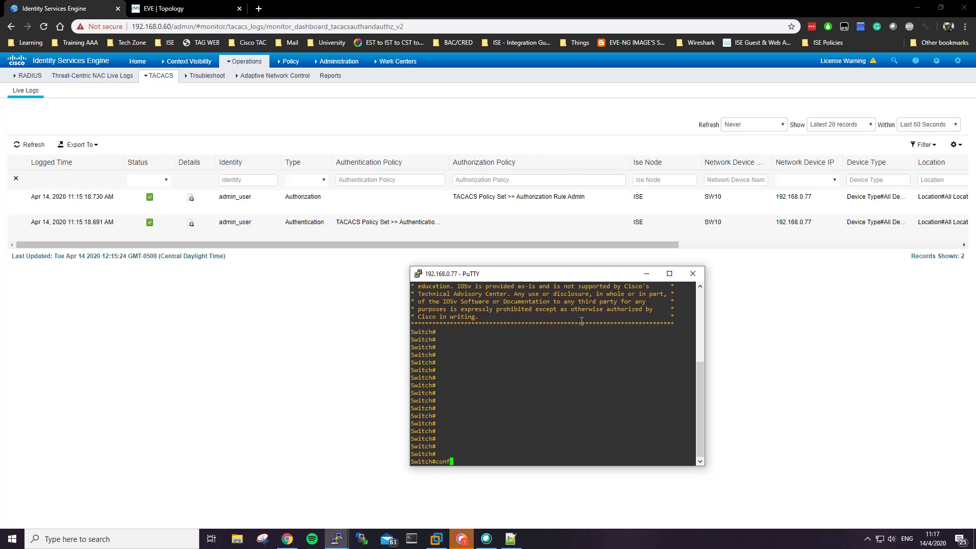
pyautogui.press('Tab')
pyautogui.write('ter')
pyautogui.press('Tab')
pyautogui.press('Return')
pyautogui.press('Return')
pyautogui.press('Return')
pyautogui.press('Return')
pyautogui.press('Return')
pyautogui.press('Return')
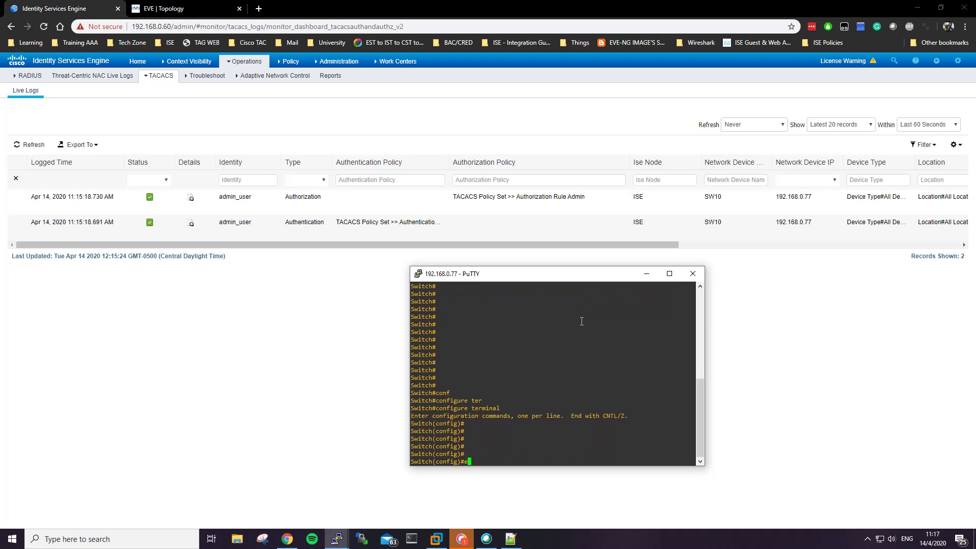
# Step: Leave configuration mode with exit and review the session's login output for limited_user
pyautogui.write('exit')
pyautogui.press('Return')
pyautogui.press('Return')
pyautogui.press('Return')
pyautogui.press('Return')
pyautogui.press('Return')
pyautogui.press('Return')
pyautogui.press('Return')
pyautogui.press('Return')
pyautogui.press('Return')
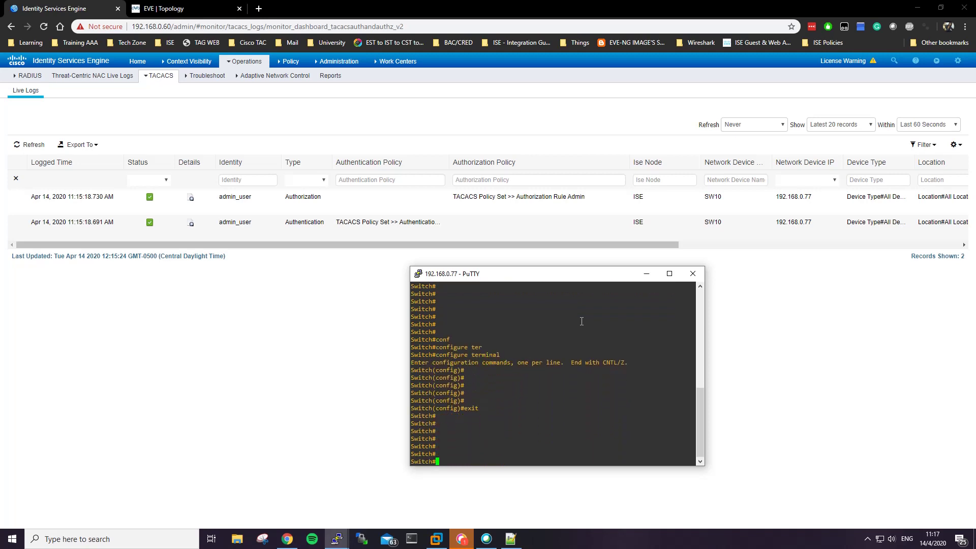
pyautogui.press('Return')
pyautogui.press('Return')
pyautogui.press('Return')
pyautogui.press('Return')
pyautogui.press('Return')
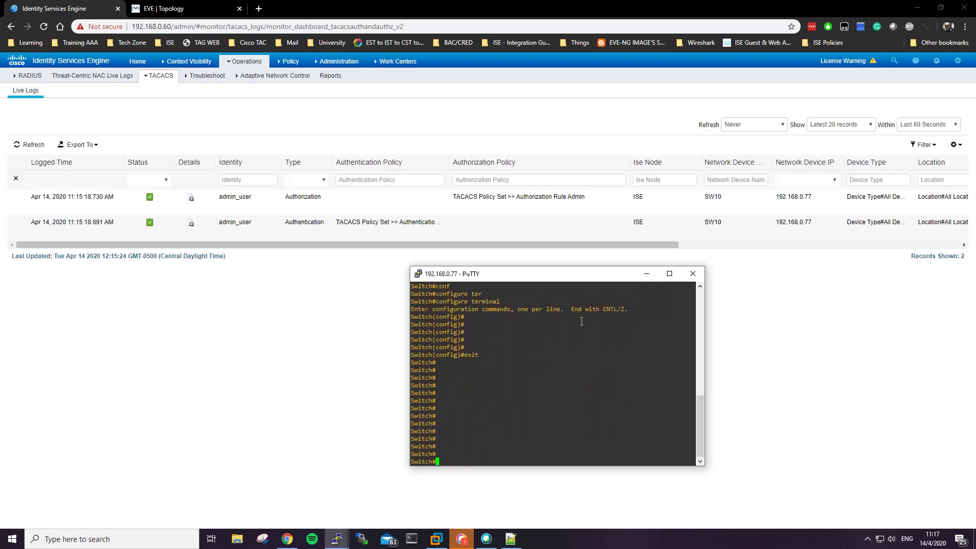
pyautogui.scroll(10, 466, 390)
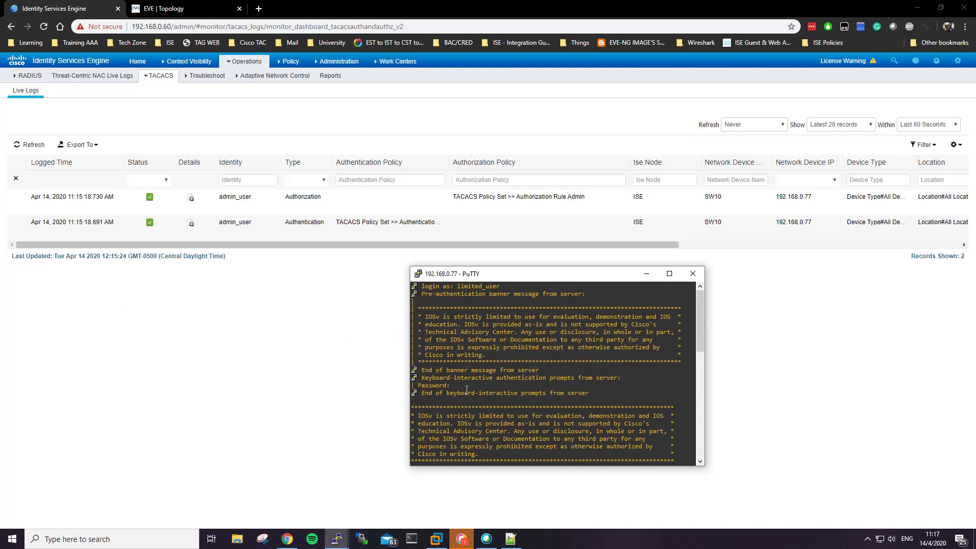
# Step: Return from the PuTTY session to ISE and refresh the TACACS live logs to review the limited_user entries
pyautogui.scroll(-10, 481, 309)
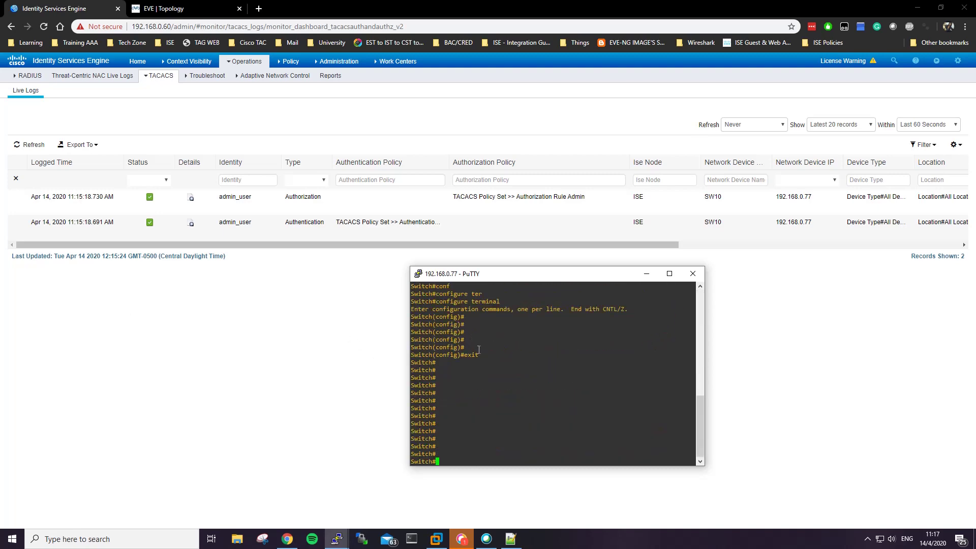
pyautogui.click(210, 206)
pyautogui.click(31, 144)
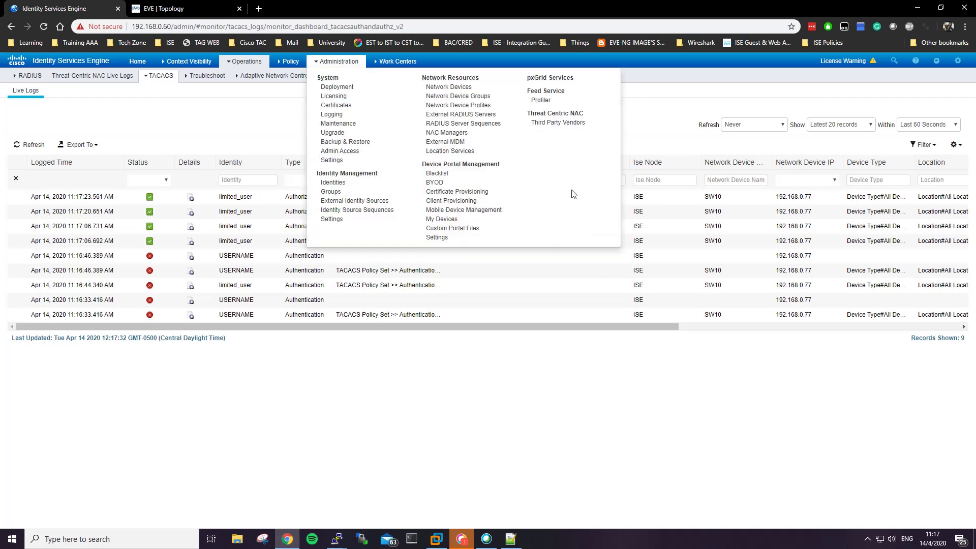
# Step: Go to the TACACS Command Sets list in the Device Administration policy element results
pyautogui.moveTo(399, 62)
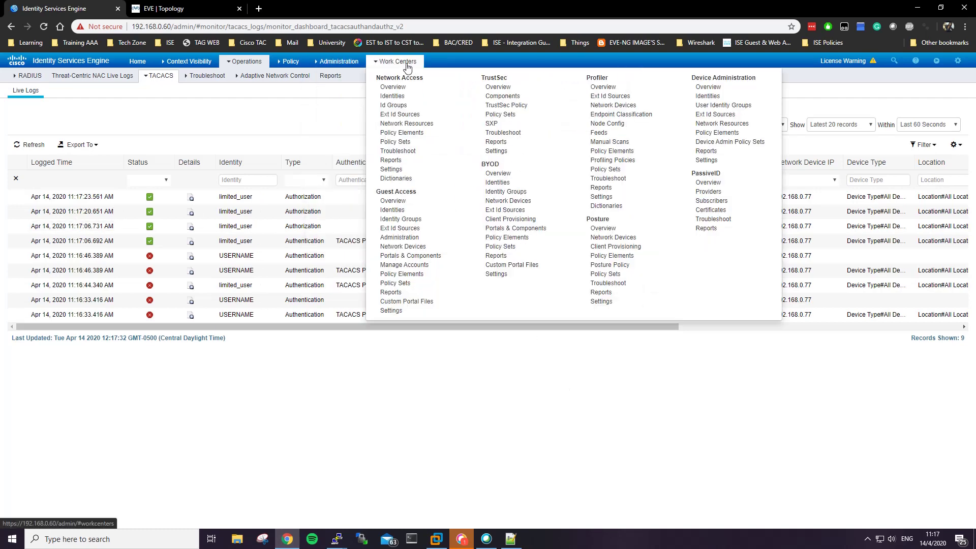
pyautogui.click(723, 144)
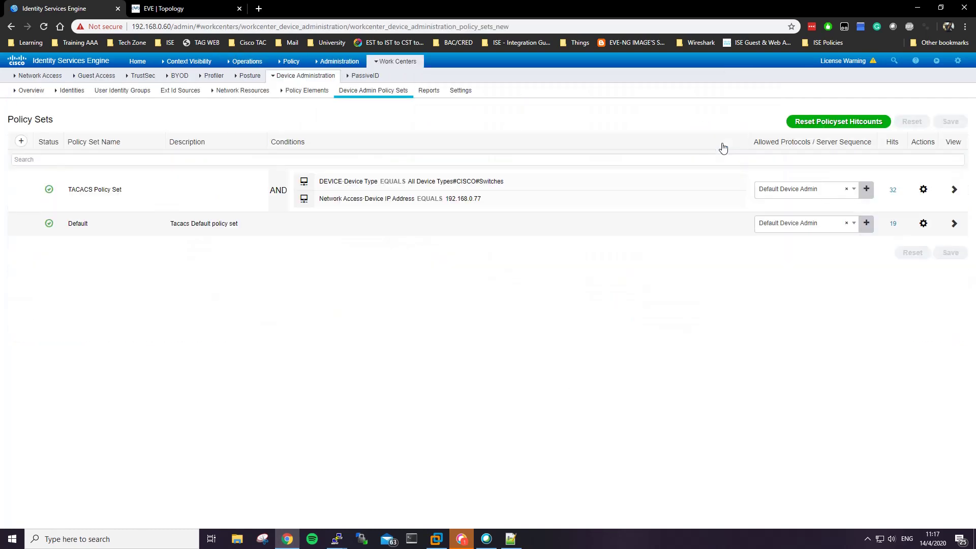
pyautogui.moveTo(397, 63)
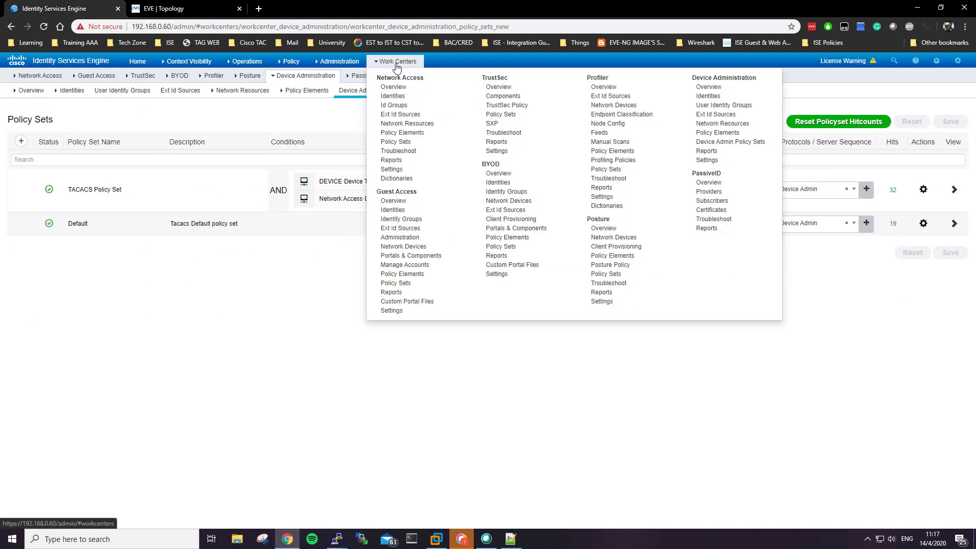
pyautogui.click(717, 133)
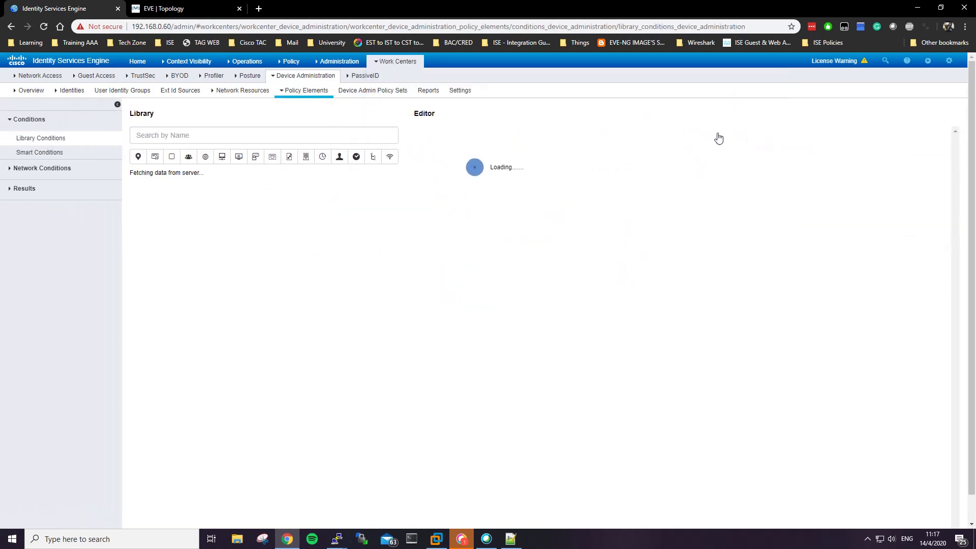
pyautogui.click(21, 190)
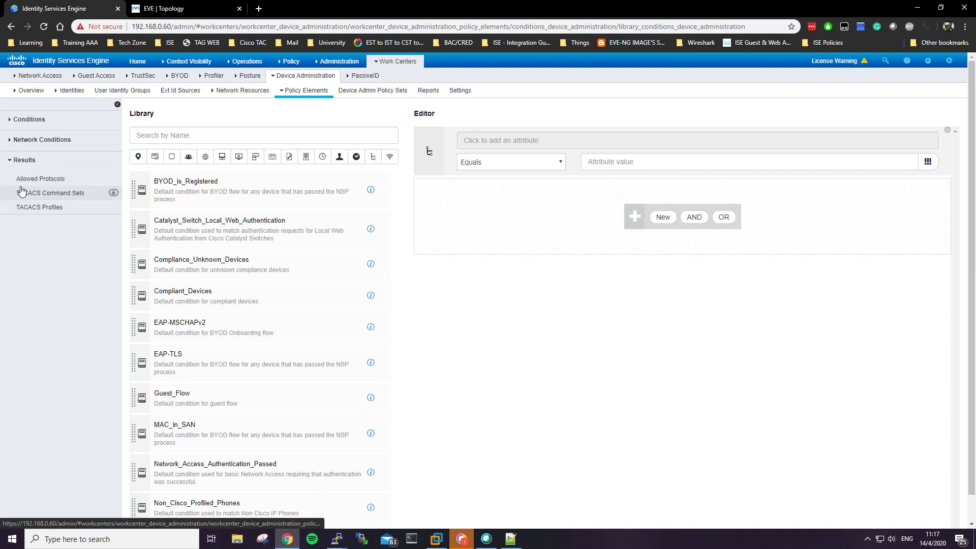
pyautogui.click(56, 194)
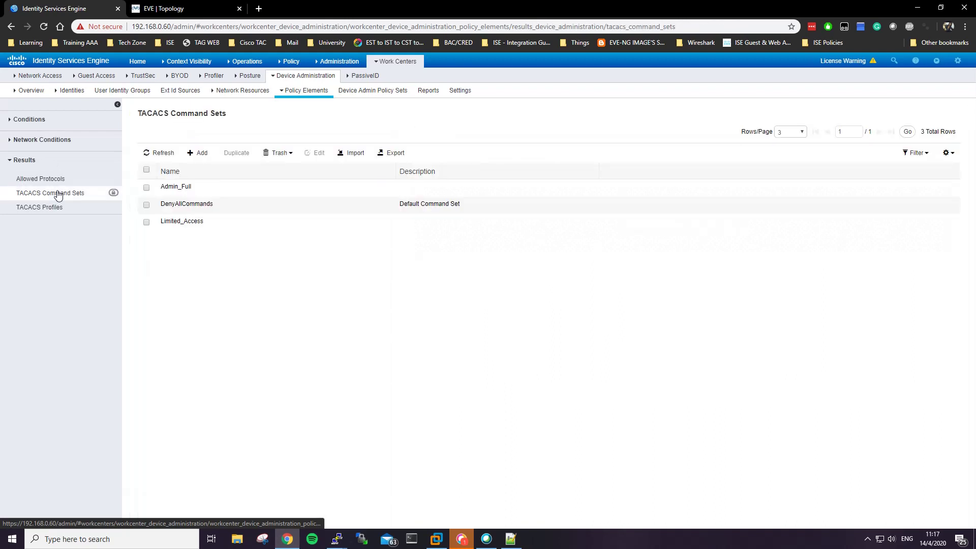
# Step: Edit the Limited_Access command set to stop permitting any command that is not listed, and save it
pyautogui.click(146, 222)
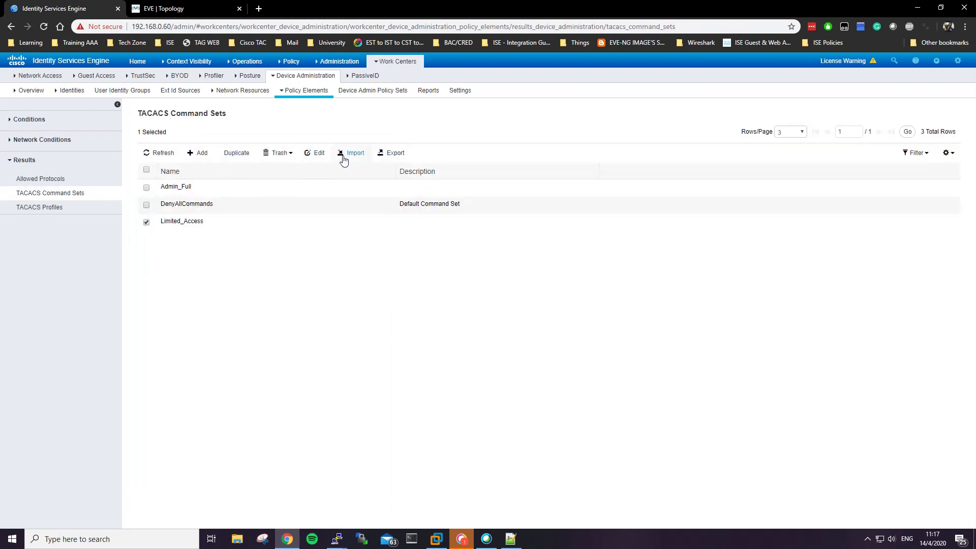
pyautogui.click(317, 154)
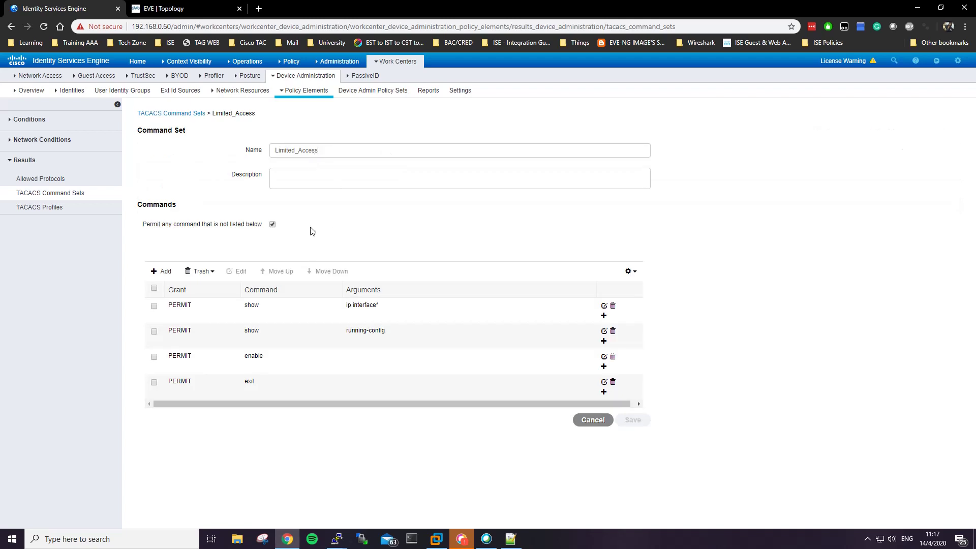
pyautogui.click(272, 224)
pyautogui.moveTo(142, 225); pyautogui.dragTo(203, 226)
pyautogui.click(229, 222)
pyautogui.click(631, 422)
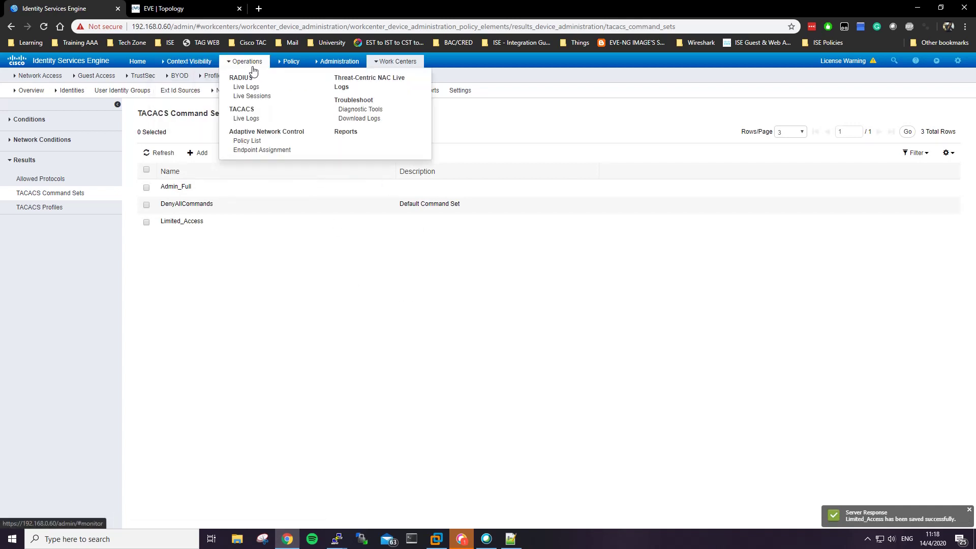
# Step: Go back to the TACACS live logs and close the existing PuTTY session to the switch
pyautogui.click(254, 120)
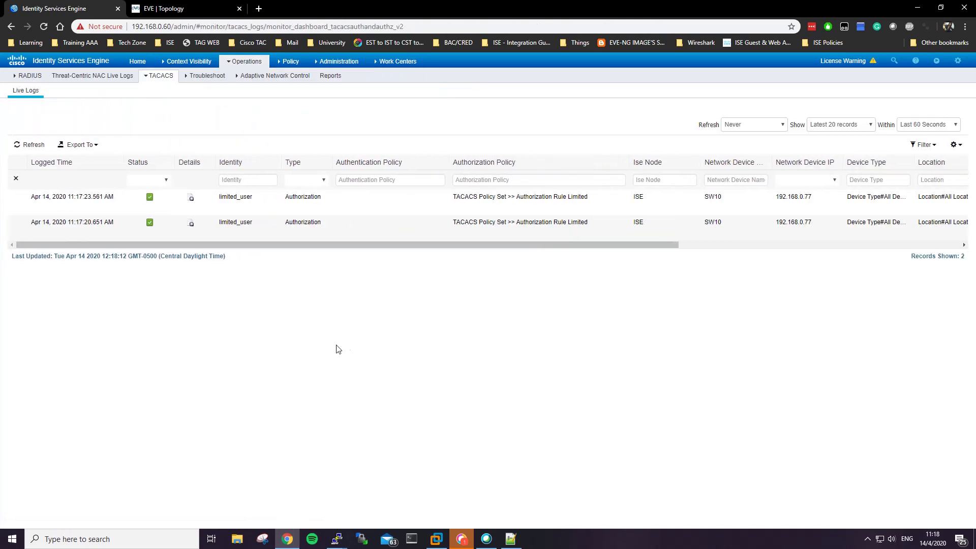
pyautogui.moveTo(336, 538)
pyautogui.click(373, 488)
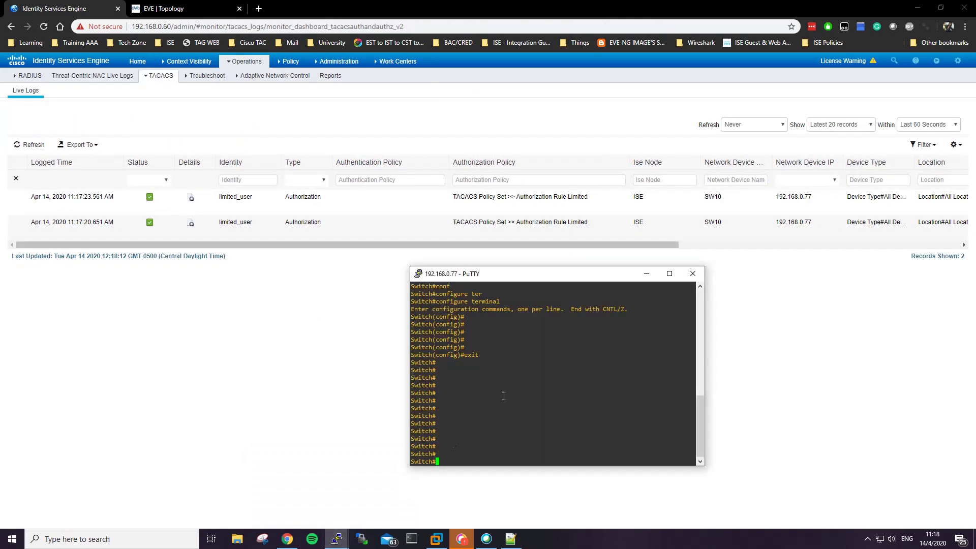
pyautogui.click(693, 273)
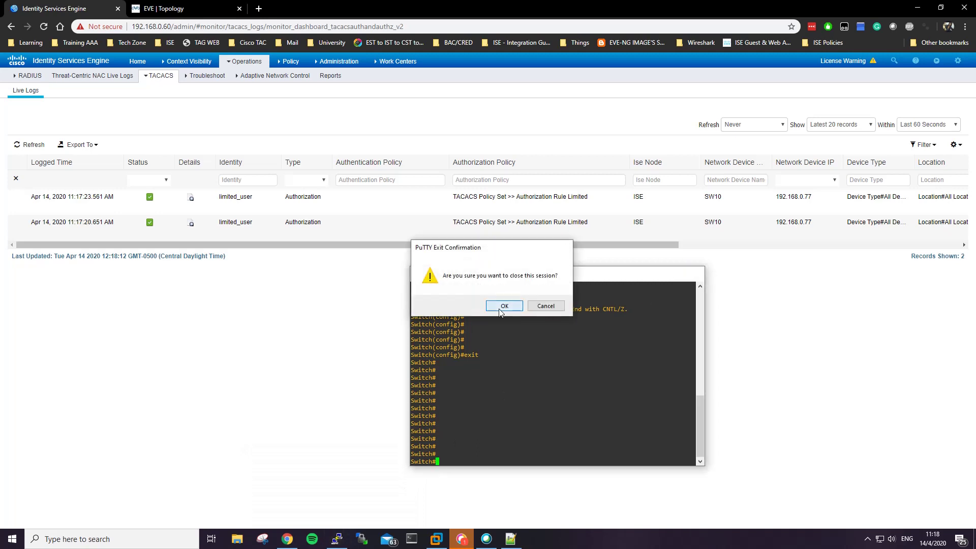
pyautogui.click(504, 306)
# Step: Start a new PuTTY SSH session to the switch at 192.168.0.77
pyautogui.rightClick(336, 539)
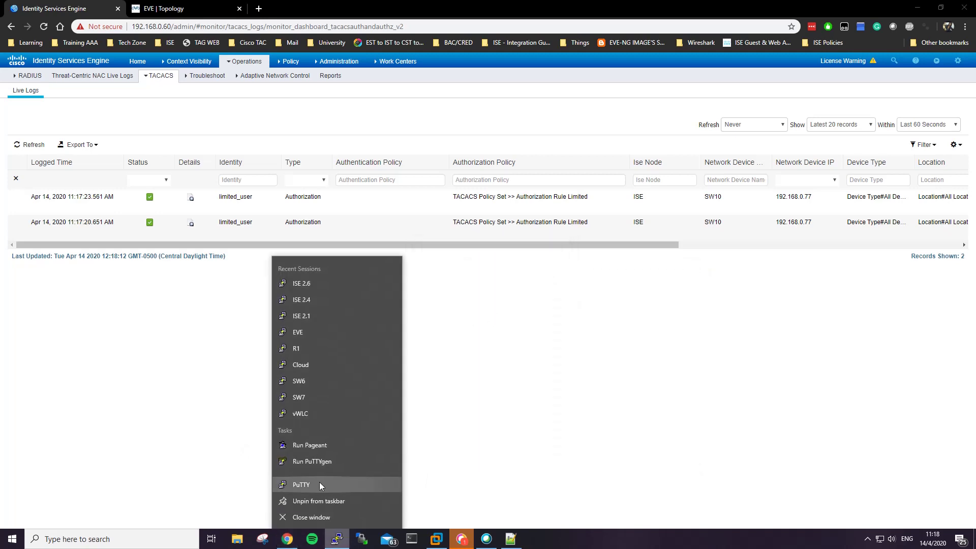
pyautogui.click(320, 481)
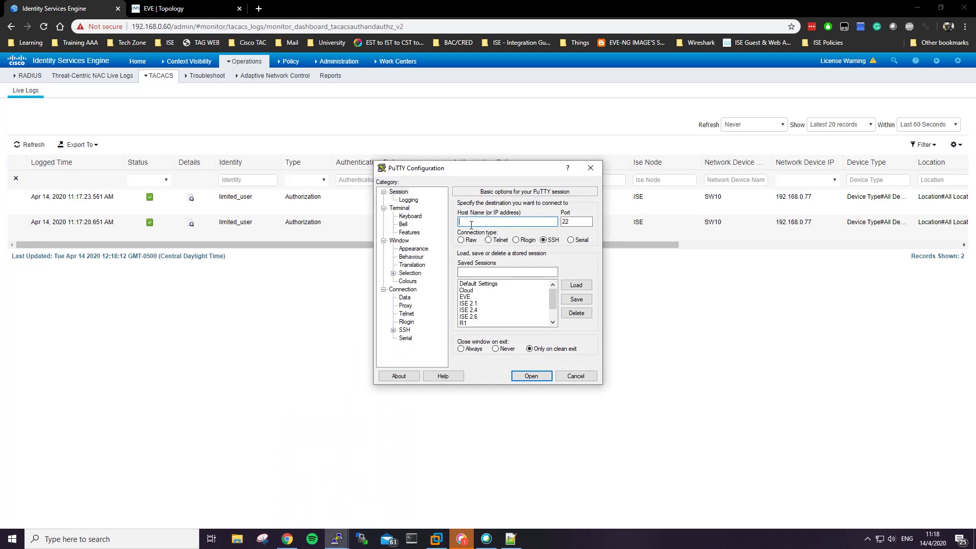
pyautogui.write('192.168.0.77')
pyautogui.press('Return')
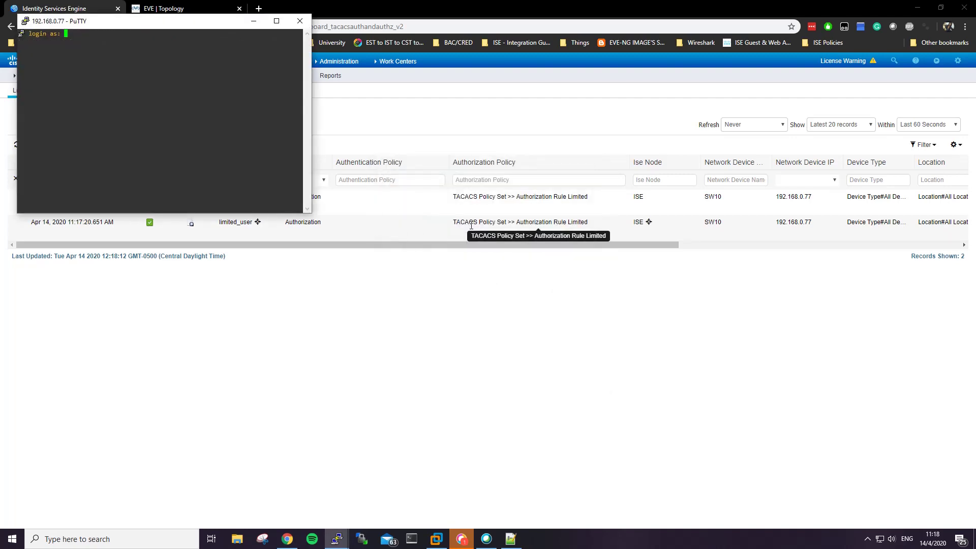
# Step: Log in to the switch as limited_user with the account password and enter blank lines at the prompt
pyautogui.write('limited_user')
pyautogui.press('Return')
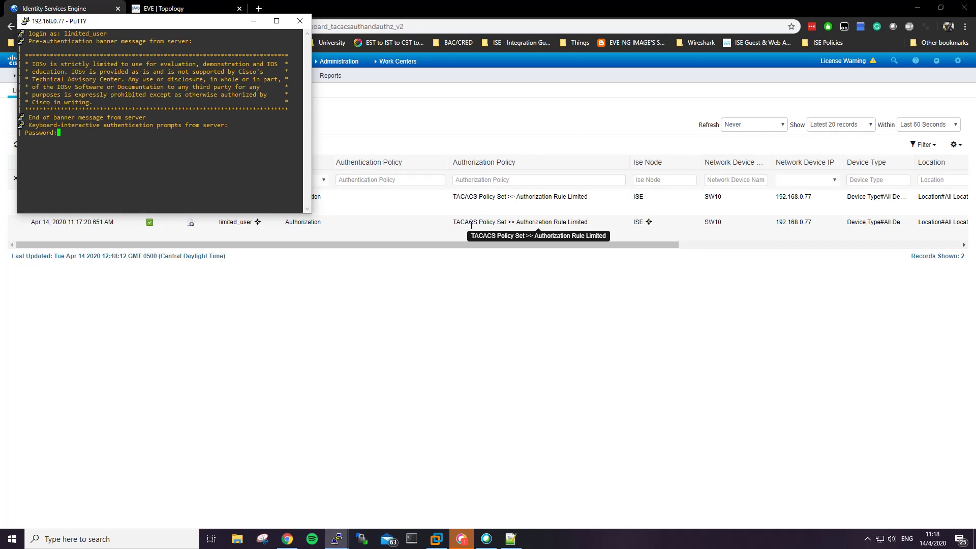
pyautogui.press('Return')
pyautogui.press('Return')
pyautogui.press('Return')
pyautogui.press('Return')
pyautogui.press('Return')
pyautogui.press('Return')
pyautogui.press('Return')
pyautogui.press('Return')
pyautogui.press('Return')
pyautogui.press('Return')
pyautogui.press('Return')
pyautogui.press('Return')
pyautogui.press('Return')
pyautogui.press('Return')
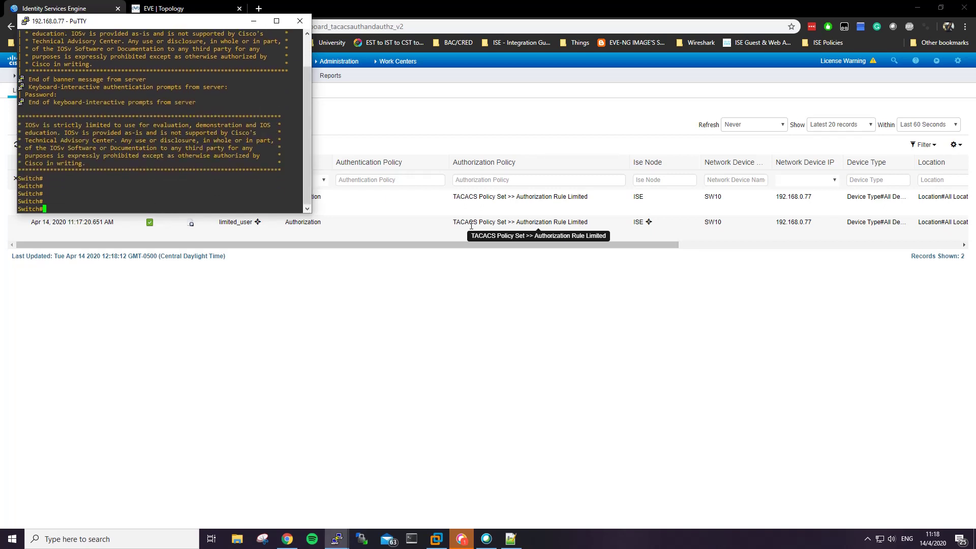
pyautogui.press('Return')
# Step: Try to enter configuration mode with conf ter as limited_user
pyautogui.write('conf ter')
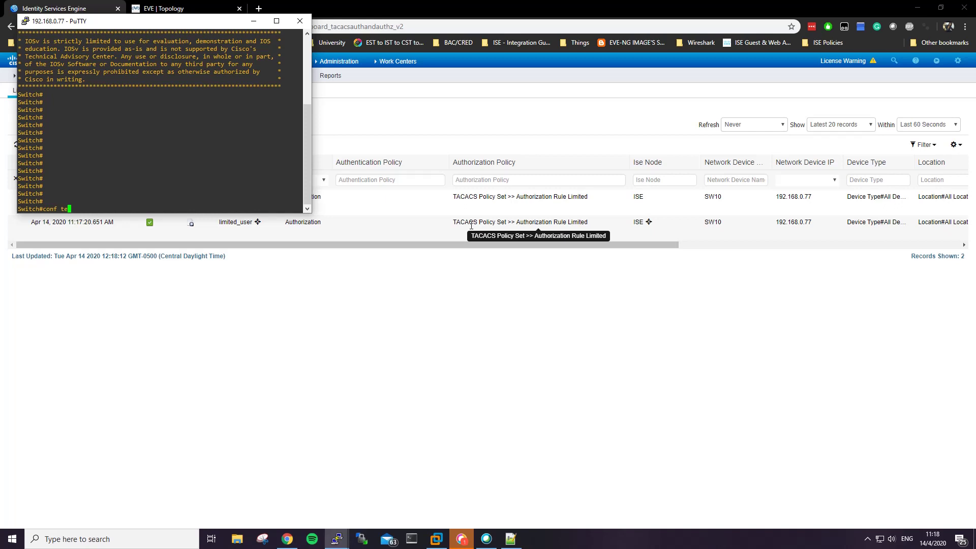
pyautogui.press('Return')
pyautogui.press('Return')
pyautogui.press('Return')
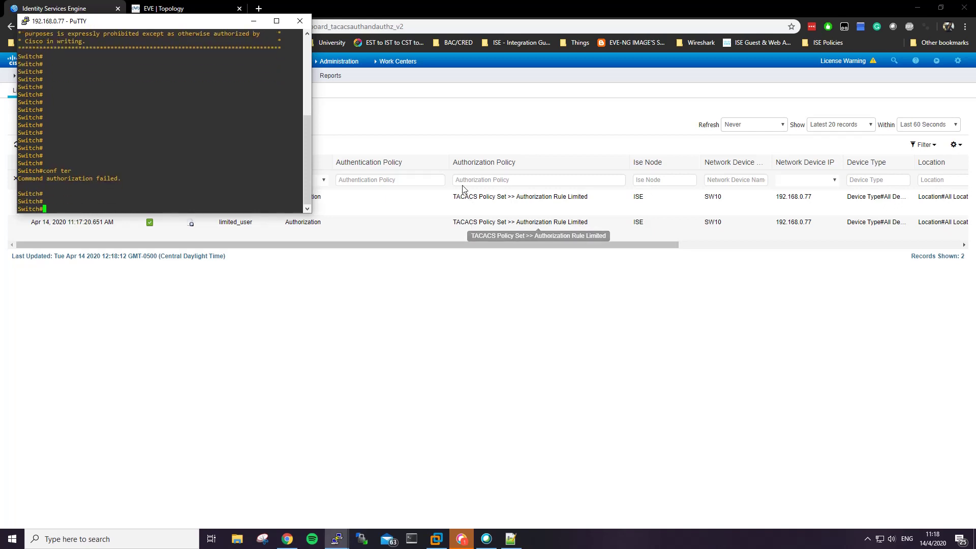
# Step: Move the PuTTY window below the live log entries and fill the terminal with blank prompt lines
pyautogui.moveTo(134, 28); pyautogui.dragTo(503, 268)
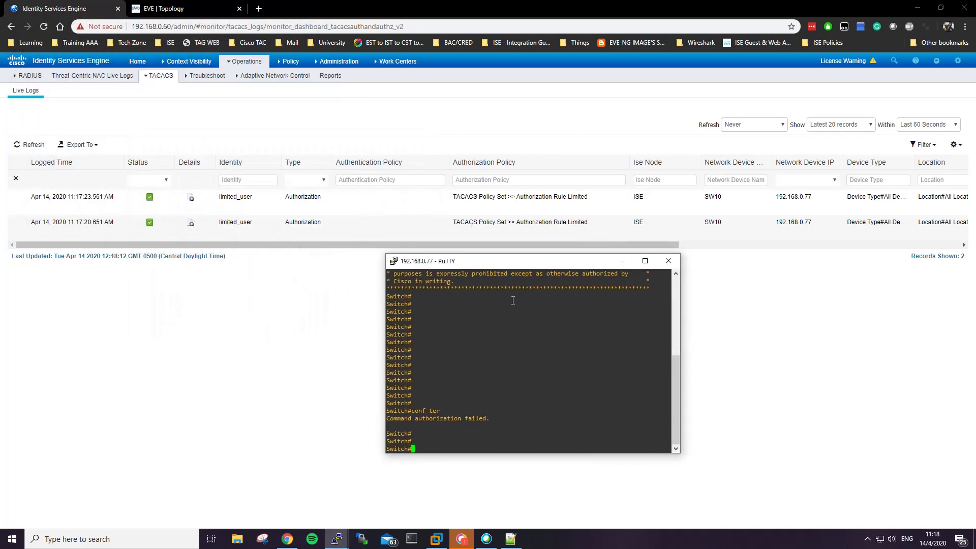
pyautogui.press('Return')
pyautogui.press('Return')
pyautogui.press('Return')
pyautogui.press('Return')
pyautogui.press('Return')
pyautogui.press('Return')
pyautogui.press('Return')
pyautogui.press('Return')
pyautogui.press('Return')
pyautogui.press('Return')
pyautogui.press('Return')
pyautogui.press('Return')
pyautogui.press('Return')
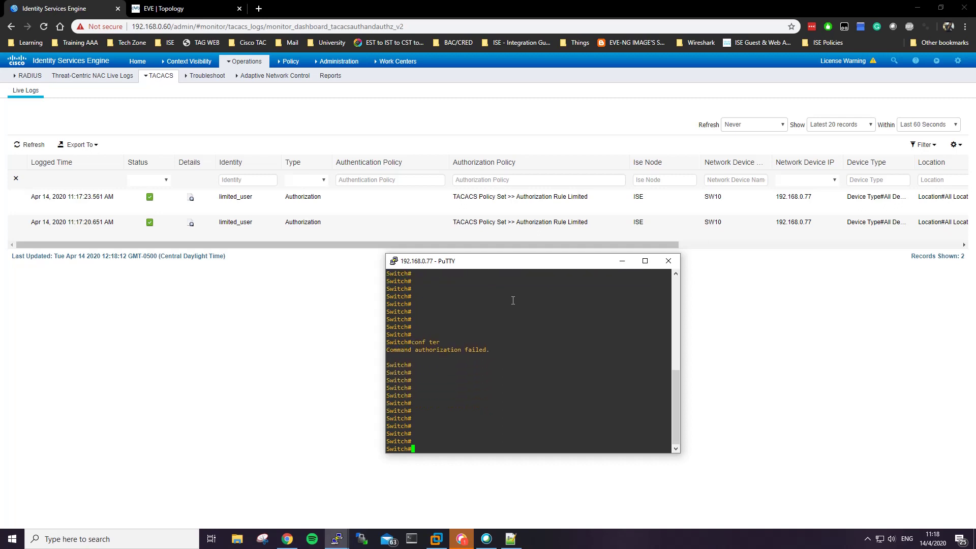
pyautogui.press('Return')
pyautogui.press('Return')
pyautogui.press('Return')
pyautogui.press('Return')
pyautogui.press('Return')
pyautogui.press('Return')
pyautogui.press('Return')
pyautogui.press('Return')
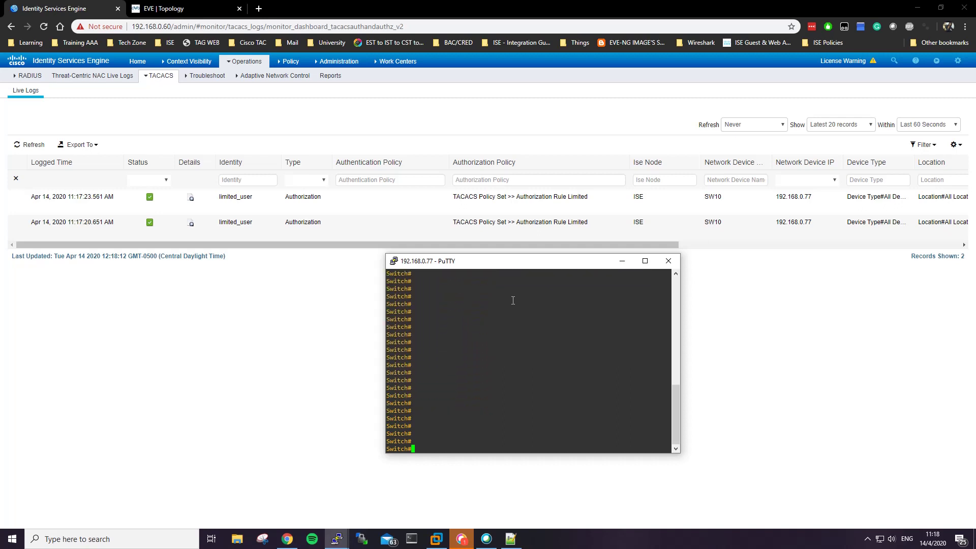
# Step: Try conf ter again as limited_user and add several blank lines after it
pyautogui.write('conf ter')
pyautogui.press('Return')
pyautogui.press('Return')
pyautogui.press('Return')
pyautogui.press('Return')
pyautogui.press('Return')
pyautogui.press('Return')
pyautogui.press('Return')
pyautogui.press('Return')
pyautogui.press('Return')
pyautogui.press('Return')
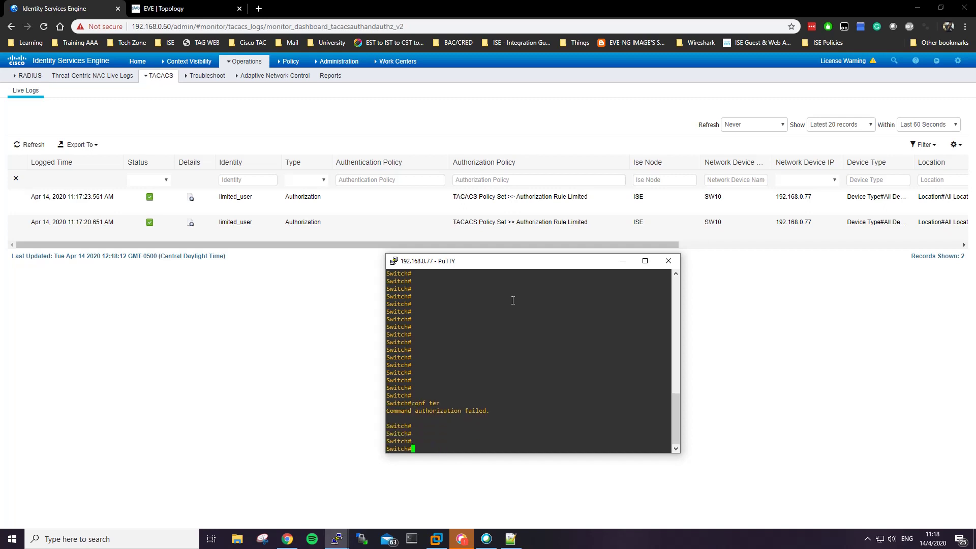
# Step: Run show running-config as limited_user, quit the listing after its first page and enter blank lines
pyautogui.write('sh')
pyautogui.press('Tab')
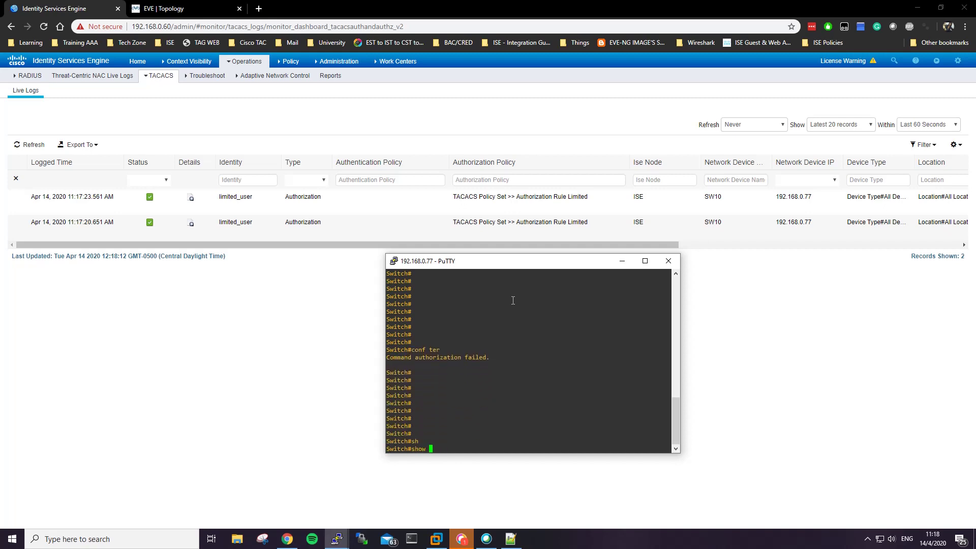
pyautogui.write('run')
pyautogui.press('Tab')
pyautogui.press('Return')
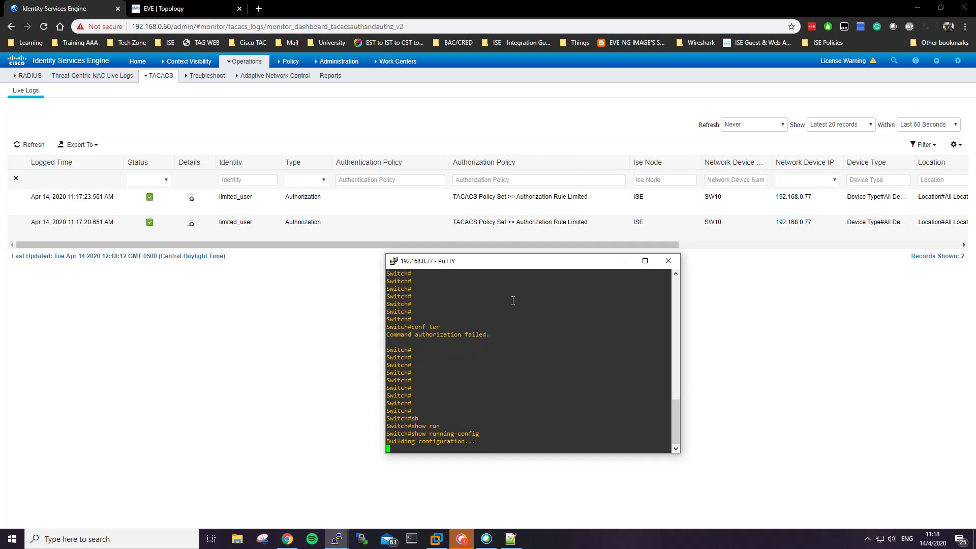
pyautogui.press('q')
pyautogui.press('Return')
pyautogui.press('Return')
pyautogui.press('Return')
pyautogui.press('Return')
pyautogui.press('Return')
pyautogui.press('Return')
pyautogui.press('Return')
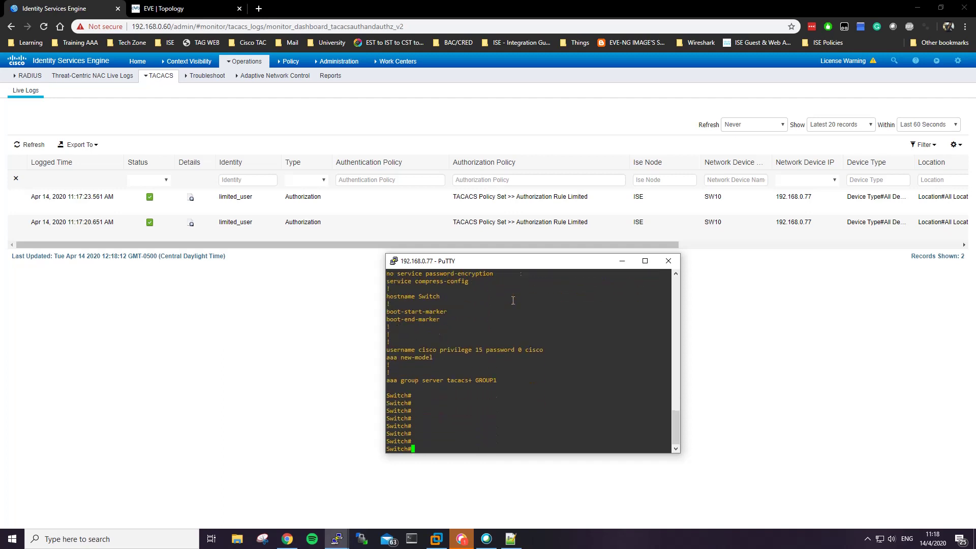
pyautogui.press('Return')
# Step: Run show ip interface brief as limited_user to list the switch's interfaces
pyautogui.write('sh')
pyautogui.press('Tab')
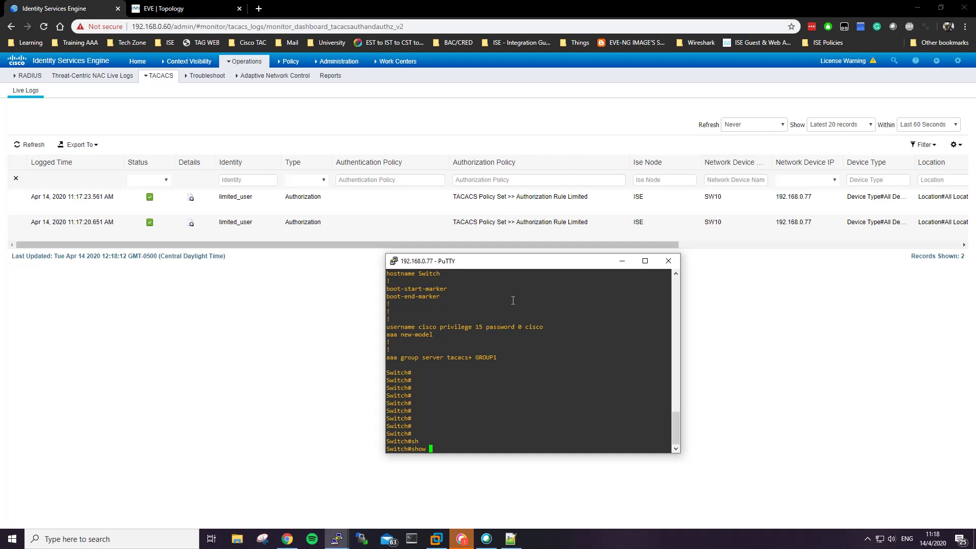
pyautogui.write('ip in')
pyautogui.press('Tab')
pyautogui.write('br')
pyautogui.press('Tab')
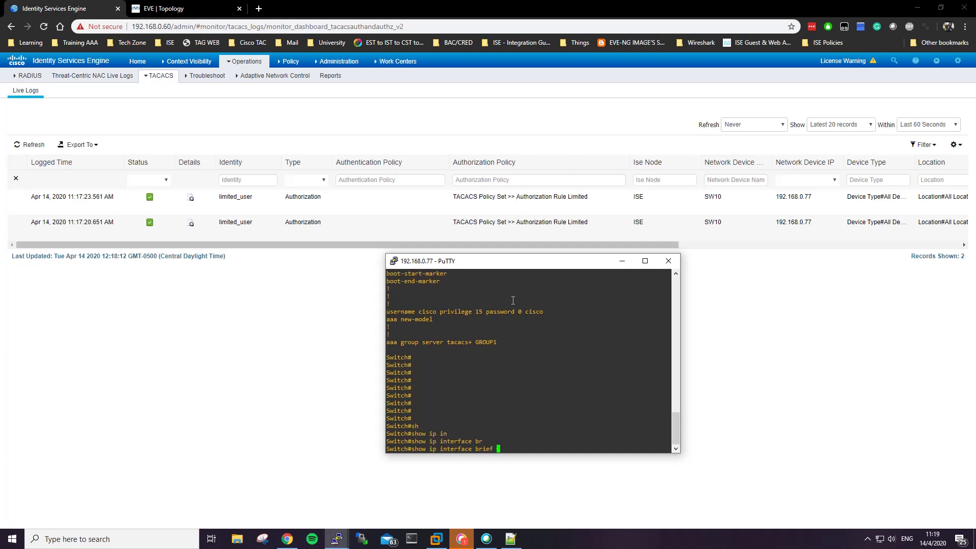
pyautogui.press('Return')
pyautogui.write('\\')
pyautogui.press('Return')
pyautogui.press('Return')
pyautogui.press('Return')
pyautogui.press('Return')
pyautogui.press('Return')
pyautogui.press('Return')
pyautogui.press('Return')
pyautogui.press('Return')
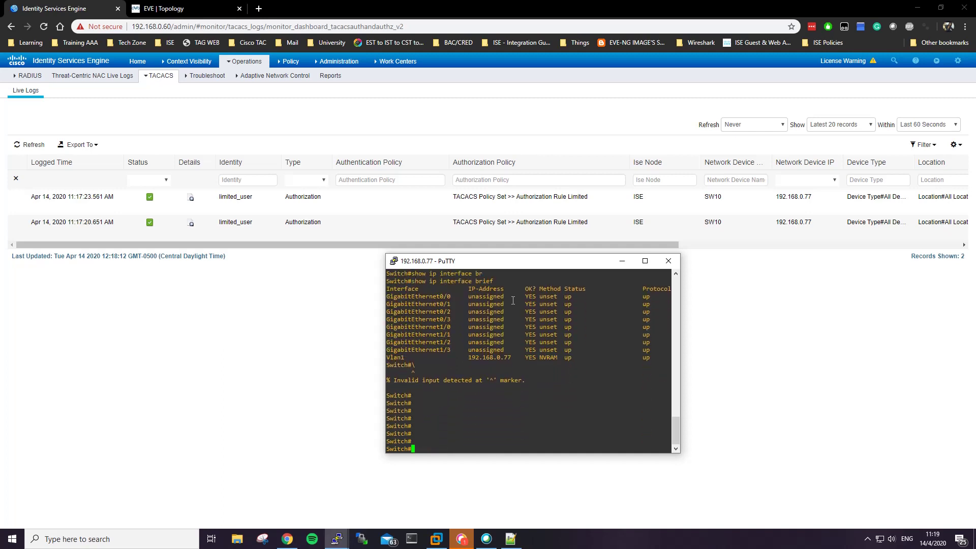
# Step: Rerun show ip interface brief and clear the terminal view with blank prompt lines
pyautogui.write('\\')
pyautogui.press('Return')
pyautogui.press('Up')
pyautogui.press('Up')
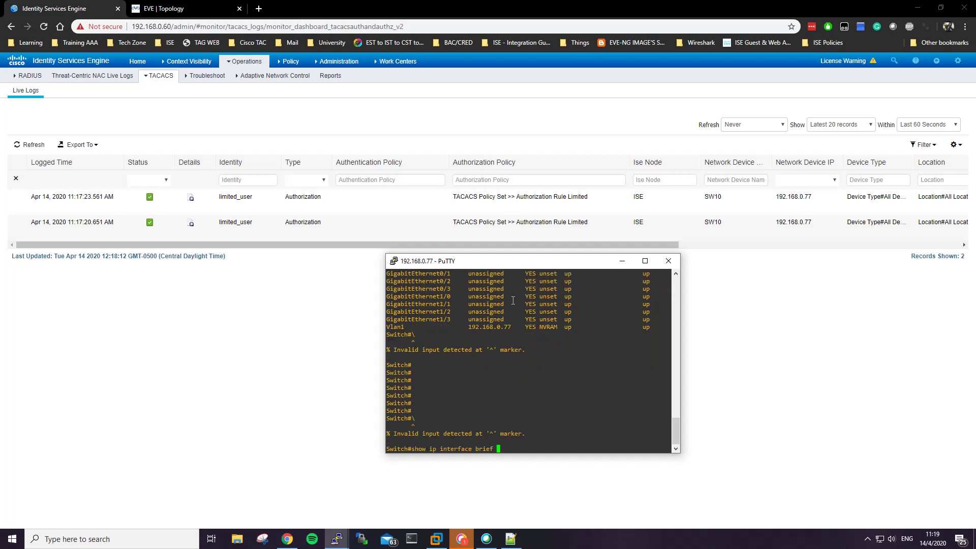
pyautogui.press('Return')
pyautogui.press('Return')
pyautogui.press('Return')
pyautogui.press('Return')
pyautogui.press('Return')
pyautogui.press('Return')
pyautogui.press('Return')
pyautogui.press('Return')
pyautogui.press('Return')
pyautogui.press('Return')
pyautogui.press('Return')
pyautogui.press('Return')
pyautogui.press('Return')
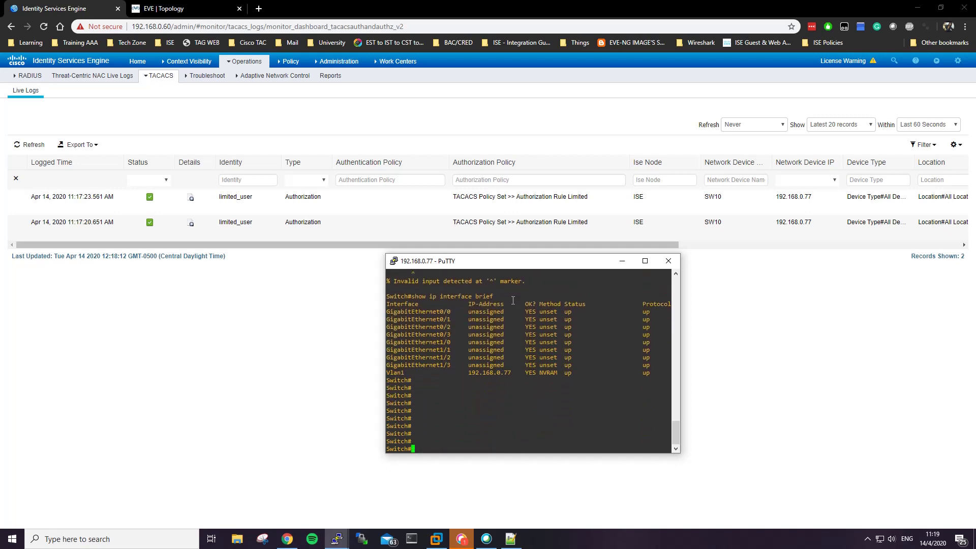
pyautogui.press('Return')
pyautogui.press('Return')
pyautogui.press('Return')
pyautogui.press('Return')
pyautogui.press('Return')
pyautogui.press('Return')
pyautogui.press('Return')
pyautogui.press('Return')
pyautogui.press('Return')
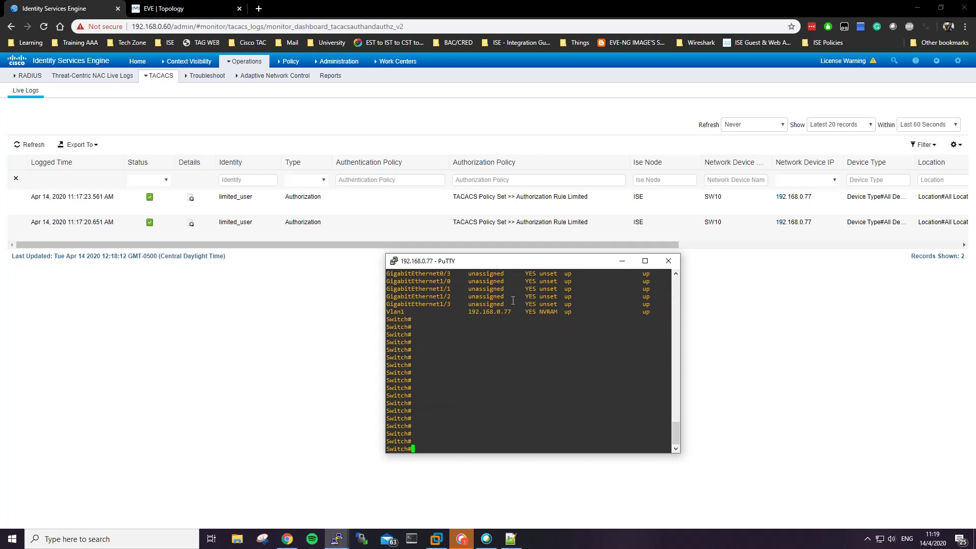
pyautogui.press('Return')
pyautogui.press('Return')
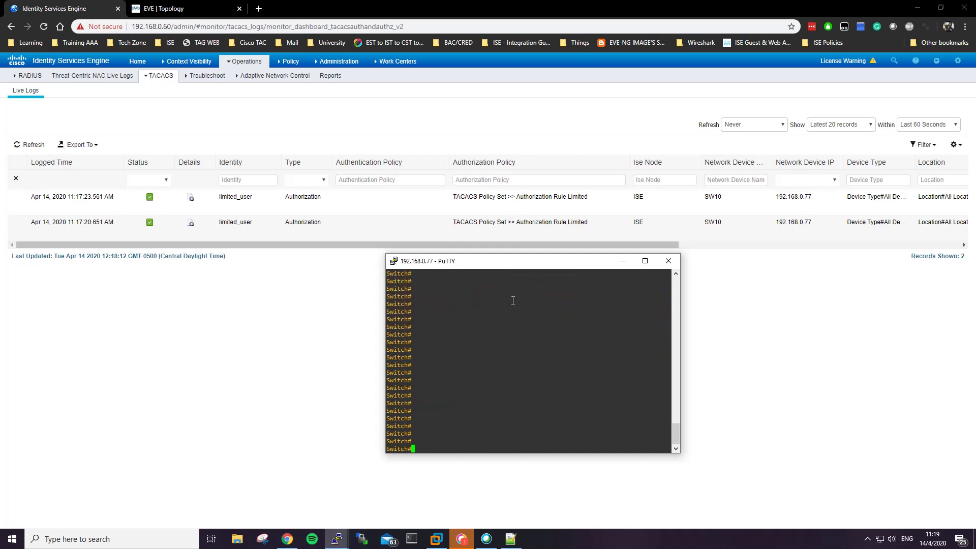
# Step: Refresh the TACACS live logs and review limited_user's latest authorization record, including its matched command set and authorization details
pyautogui.click(32, 144)
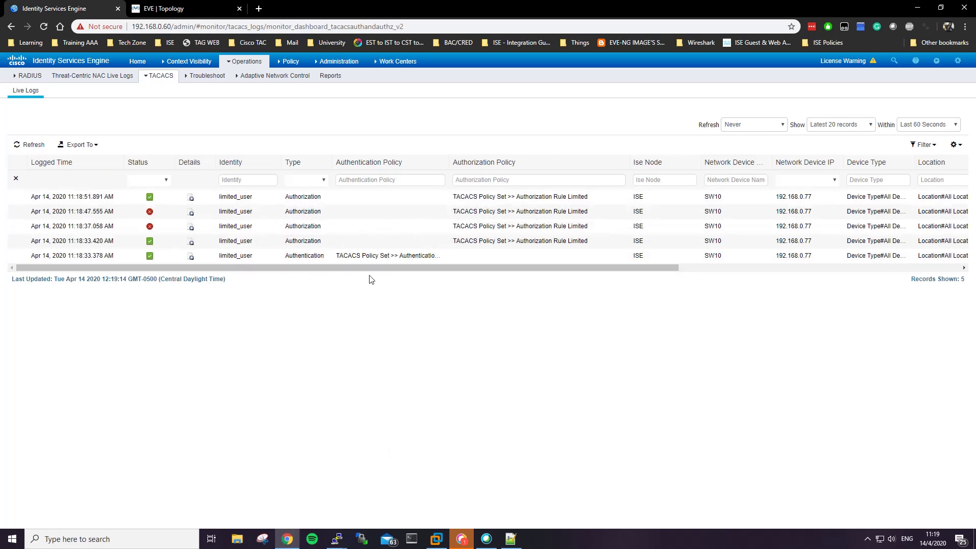
pyautogui.click(191, 198)
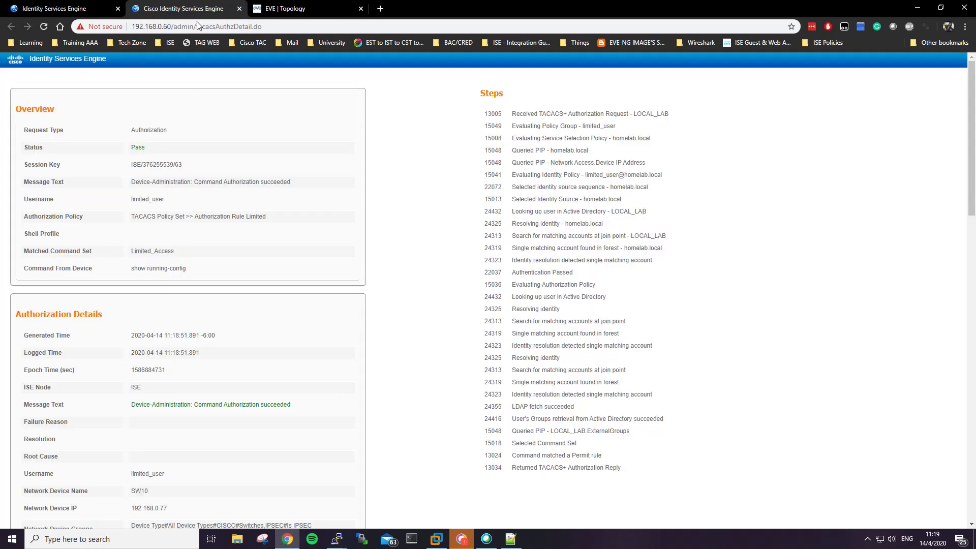
pyautogui.moveTo(128, 254); pyautogui.dragTo(183, 255)
pyautogui.click(181, 254)
pyautogui.scroll(-2, 181, 254)
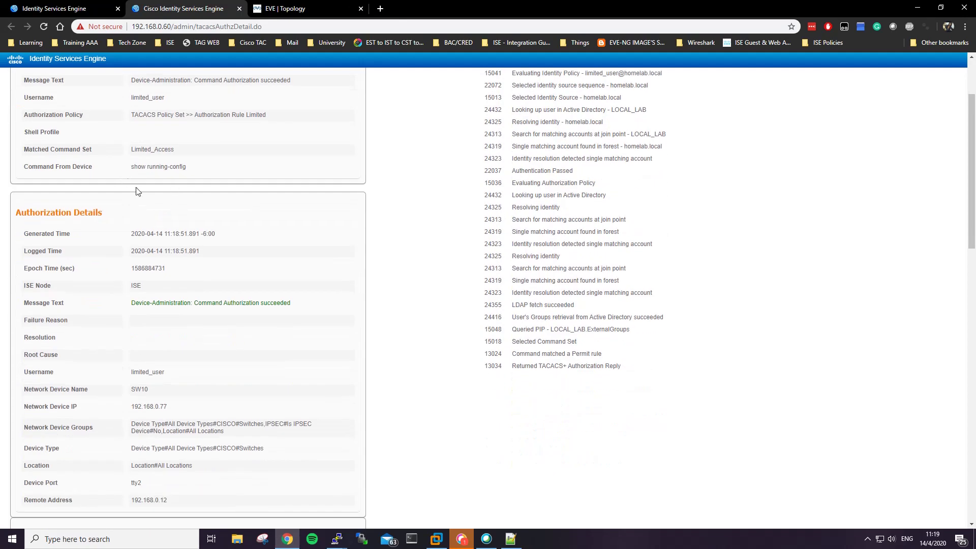
pyautogui.scroll(-6, 261, 246)
pyautogui.scroll(4, 261, 246)
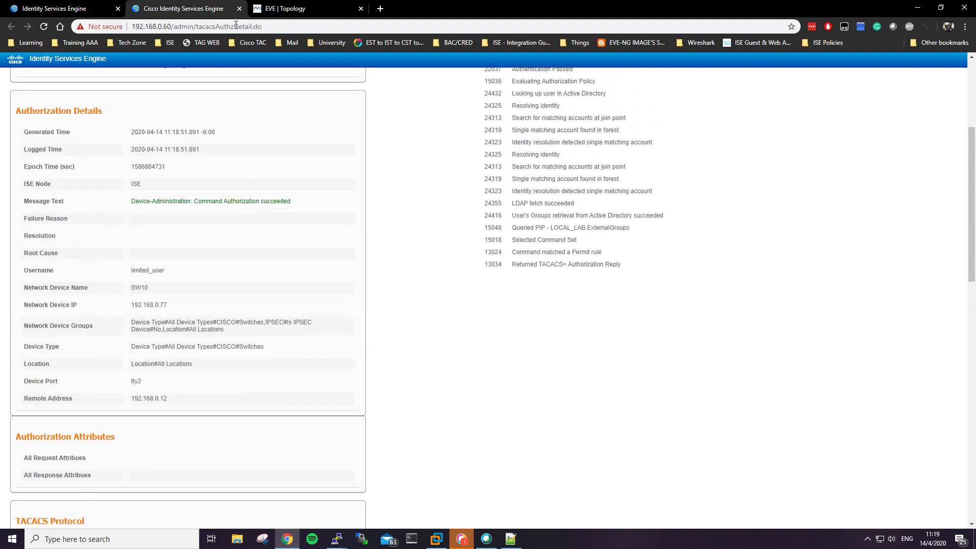
pyautogui.click(239, 8)
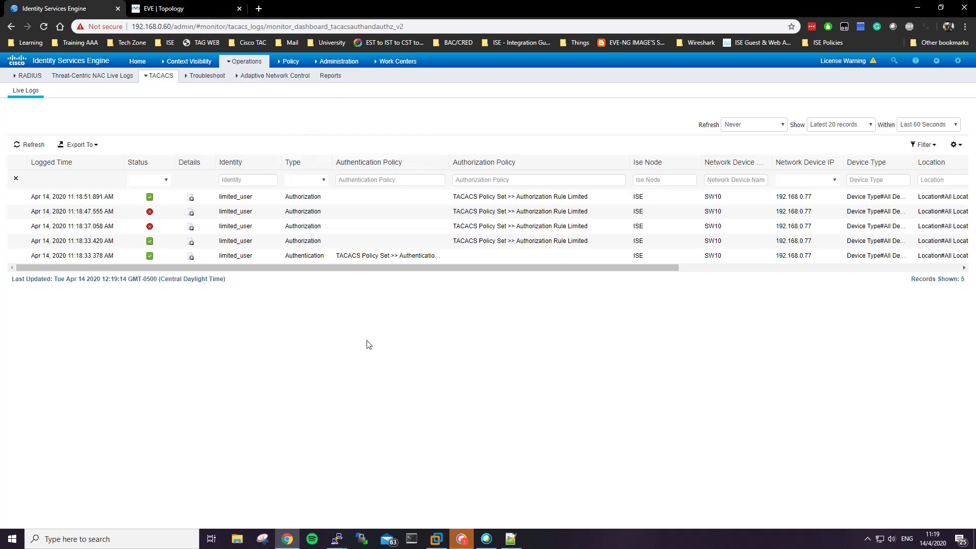
# Step: Switch to the PuTTY session for 192.168.0.77 and move its window below the live log records
pyautogui.moveTo(337, 538)
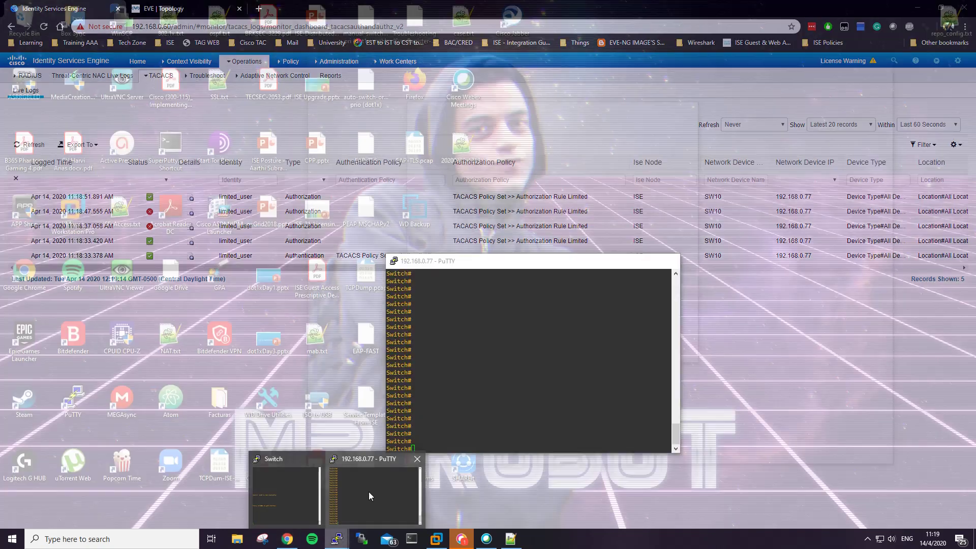
pyautogui.click(368, 492)
pyautogui.moveTo(496, 262); pyautogui.dragTo(488, 299)
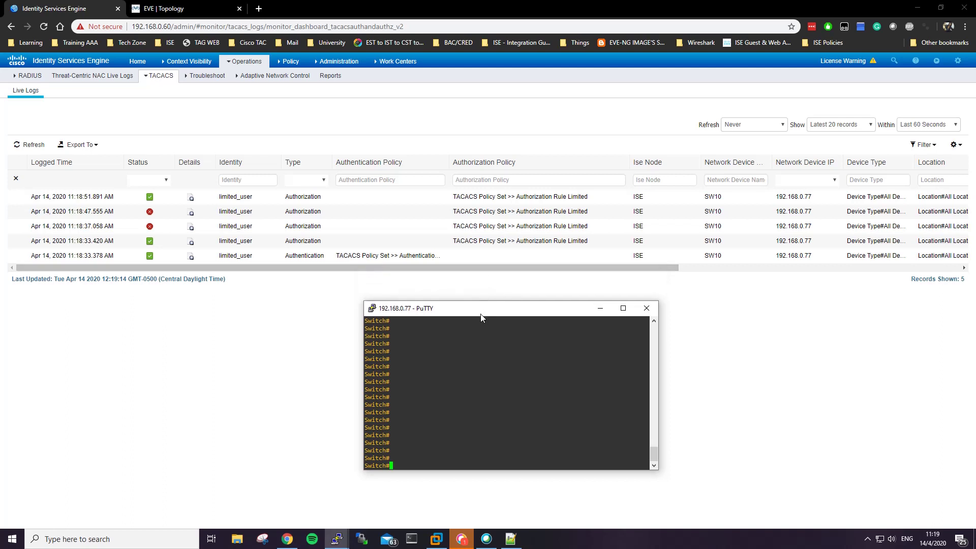
pyautogui.rightClick(472, 363)
pyautogui.press('BackSpace')
pyautogui.press('BackSpace')
pyautogui.press('BackSpace')
pyautogui.press('BackSpace')
pyautogui.press('BackSpace')
pyautogui.press('BackSpace')
pyautogui.press('BackSpace')
pyautogui.press('BackSpace')
pyautogui.press('BackSpace')
pyautogui.press('BackSpace')
pyautogui.press('BackSpace')
pyautogui.press('BackSpace')
pyautogui.press('BackSpace')
pyautogui.press('BackSpace')
pyautogui.press('BackSpace')
pyautogui.press('BackSpace')
pyautogui.press('BackSpace')
pyautogui.press('BackSpace')
pyautogui.press('BackSpace')
pyautogui.press('BackSpace')
# Step: Run show running-config on the switch as limited_user to list its AAA and TACACS configuration
pyautogui.write('h')
pyautogui.press('Tab')
pyautogui.write('ru')
pyautogui.press('Tab')
pyautogui.press('Return')
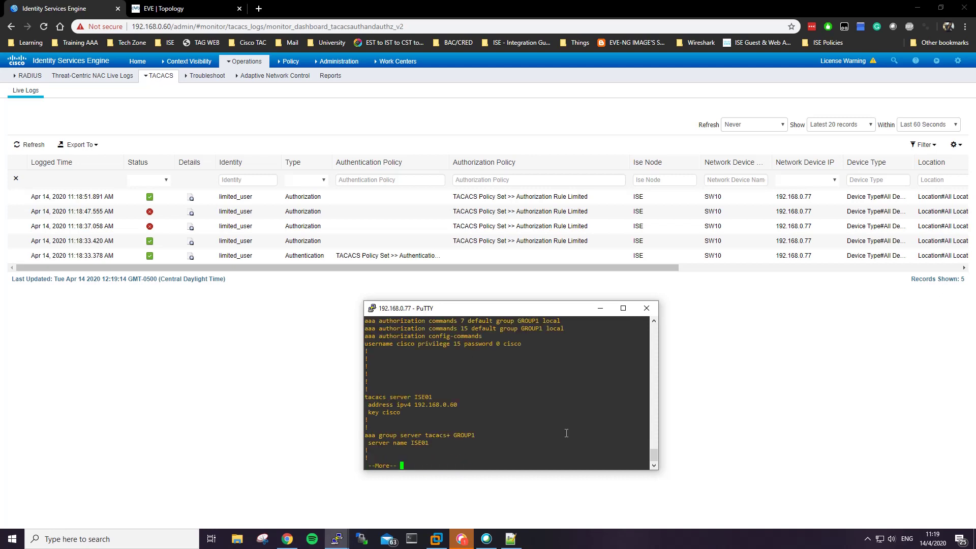
# Step: Enlarge the terminal window and examine the tacacs server ISE01 block and the GROUP1 server group in the configuration
pyautogui.moveTo(544, 470); pyautogui.dragTo(544, 486)
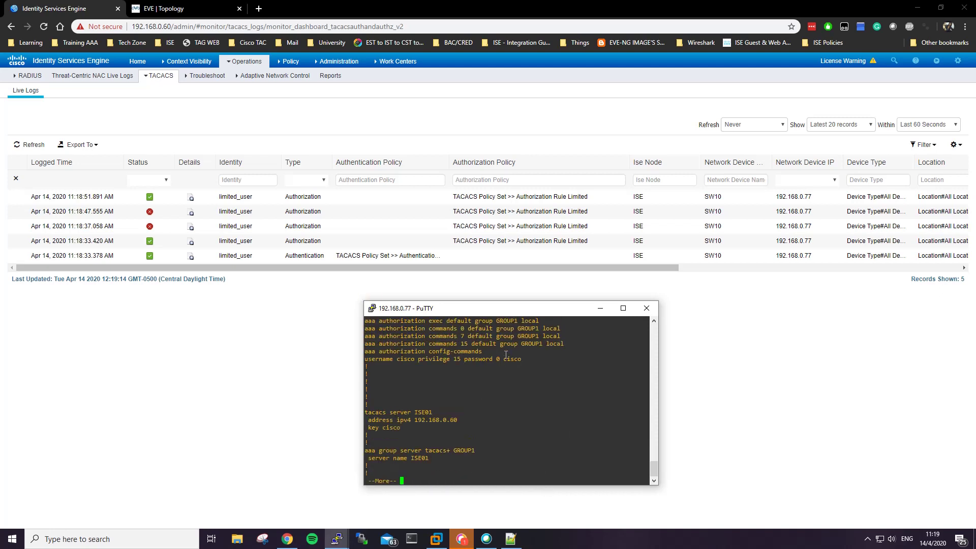
pyautogui.moveTo(508, 303); pyautogui.dragTo(511, 288)
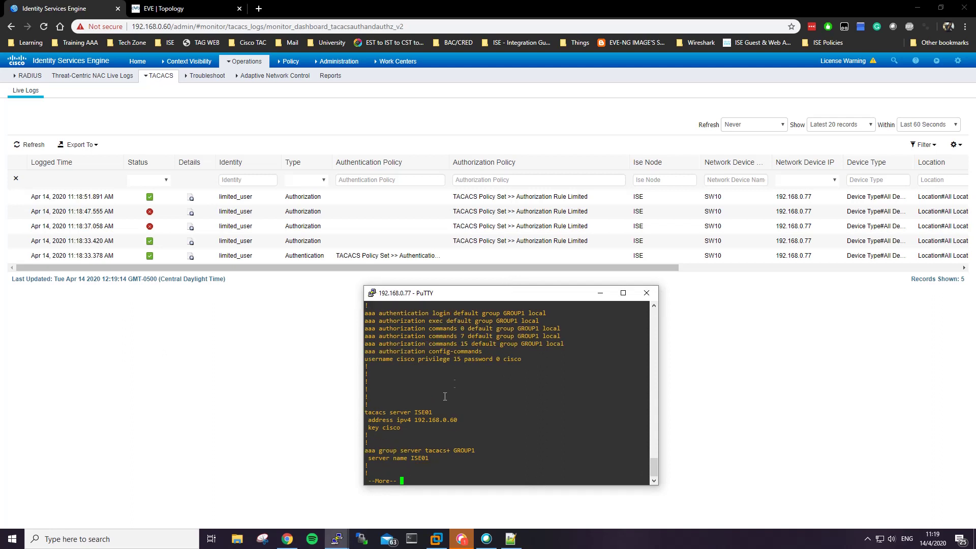
pyautogui.moveTo(403, 430); pyautogui.dragTo(366, 411)
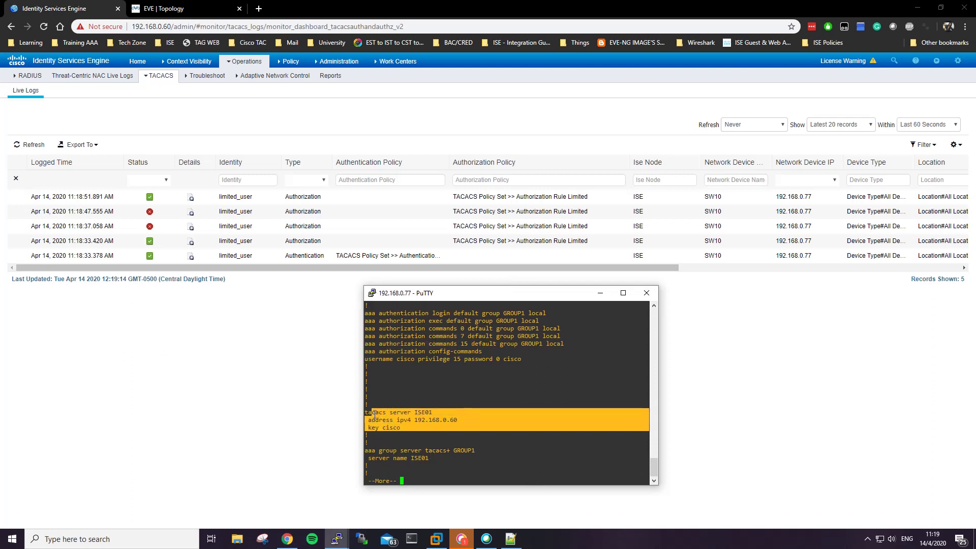
pyautogui.click(389, 412)
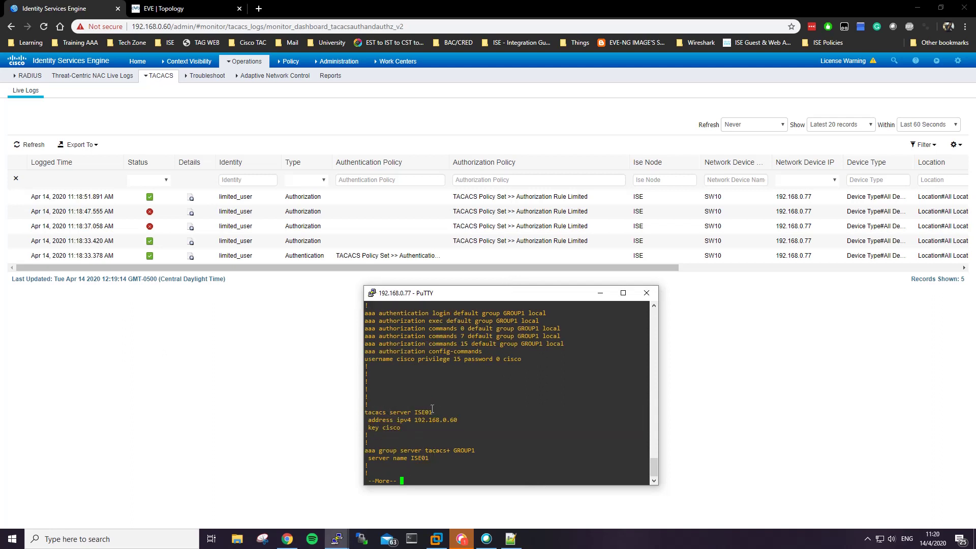
pyautogui.moveTo(432, 409); pyautogui.dragTo(386, 404)
pyautogui.click(422, 442)
pyautogui.moveTo(419, 450); pyautogui.dragTo(421, 450)
pyautogui.moveTo(483, 301); pyautogui.dragTo(411, 298)
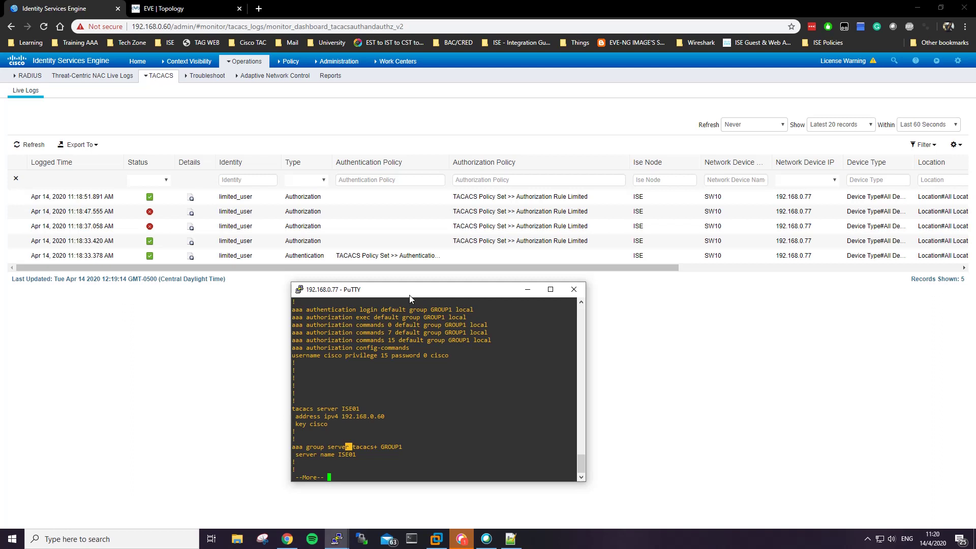
# Step: Advance through the rest of the running configuration to its end and add several blank prompt lines
pyautogui.press('Return')
pyautogui.press('Return')
pyautogui.press('Return')
pyautogui.press('Return')
pyautogui.press('Return')
pyautogui.press('Return')
pyautogui.press('Return')
pyautogui.press('Return')
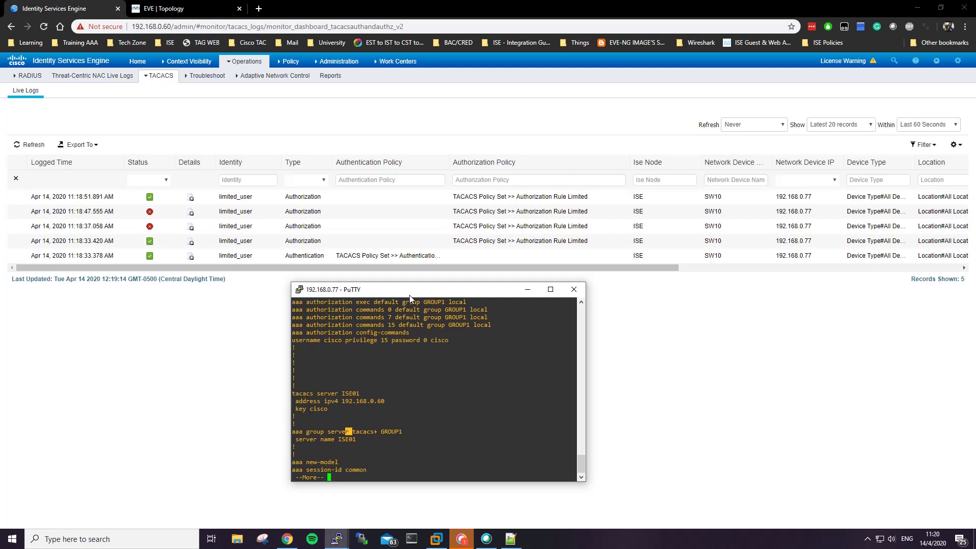
pyautogui.press('Return')
pyautogui.press('Return')
pyautogui.press('Return')
pyautogui.press('Return')
pyautogui.press('Return')
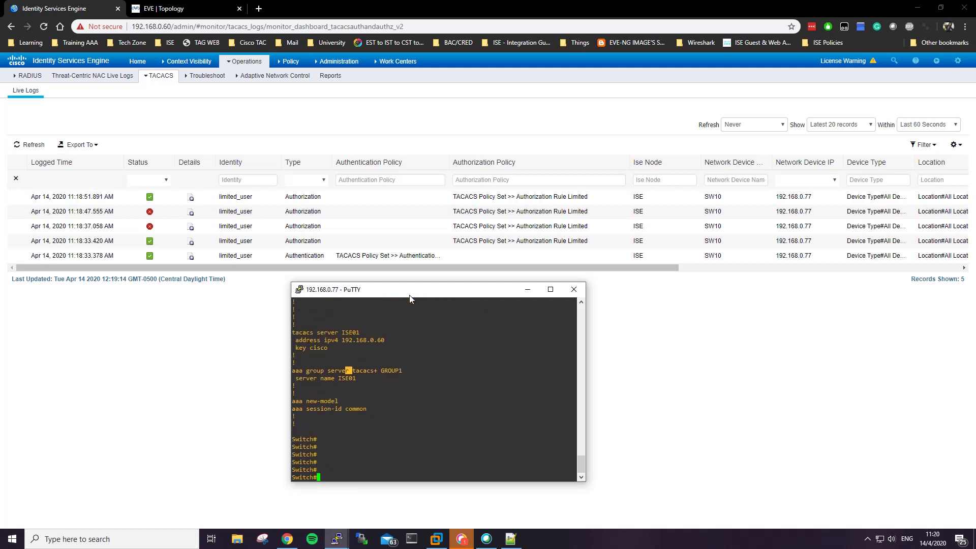